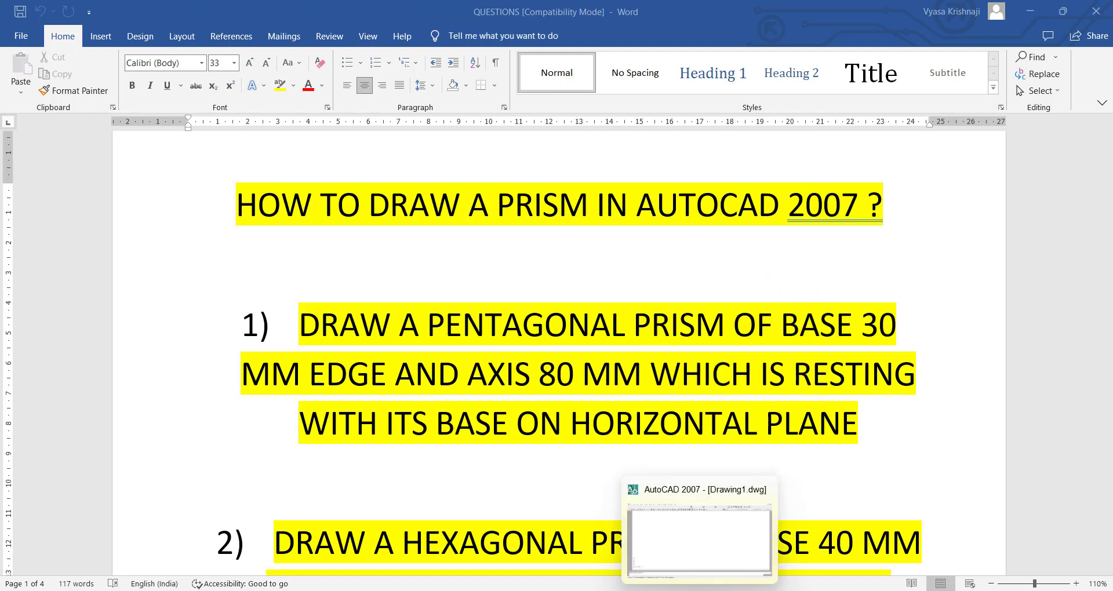
- Switch to the browser and compare the two pentagonal prism reference images
{"action": "mouse_move", "coordinate": [732, 590]}
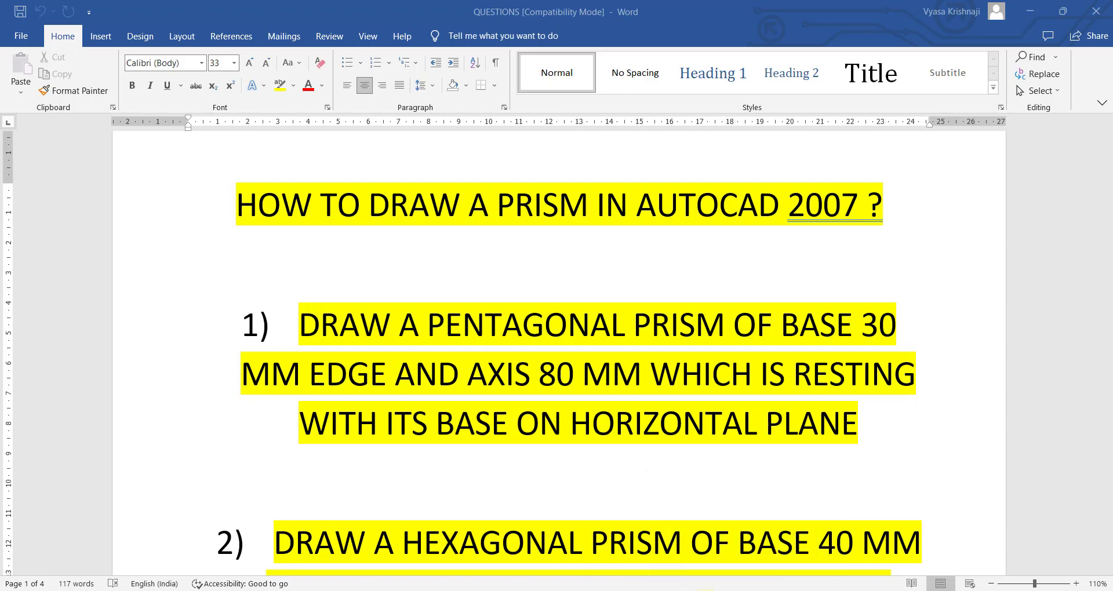
{"action": "left_click", "coordinate": [542, 590]}
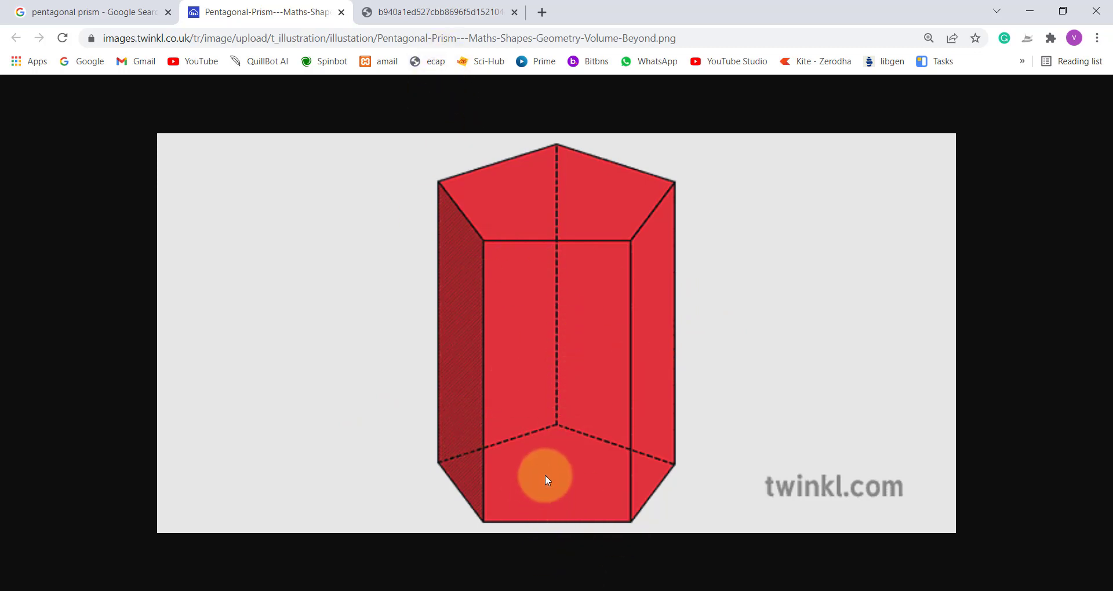
{"action": "left_click", "coordinate": [458, 12]}
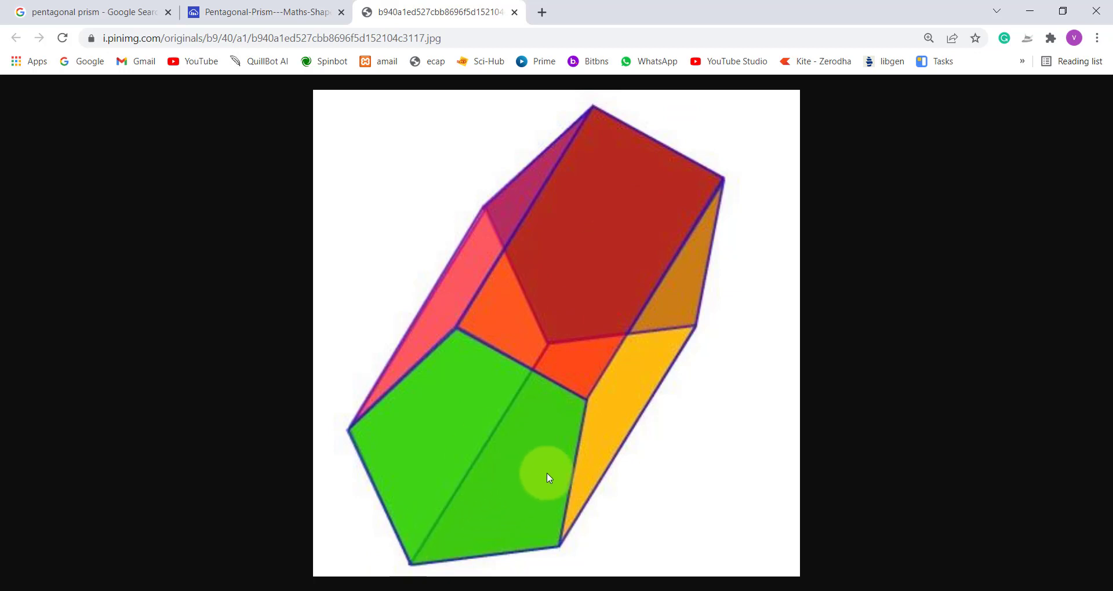
{"action": "left_click", "coordinate": [307, 12]}
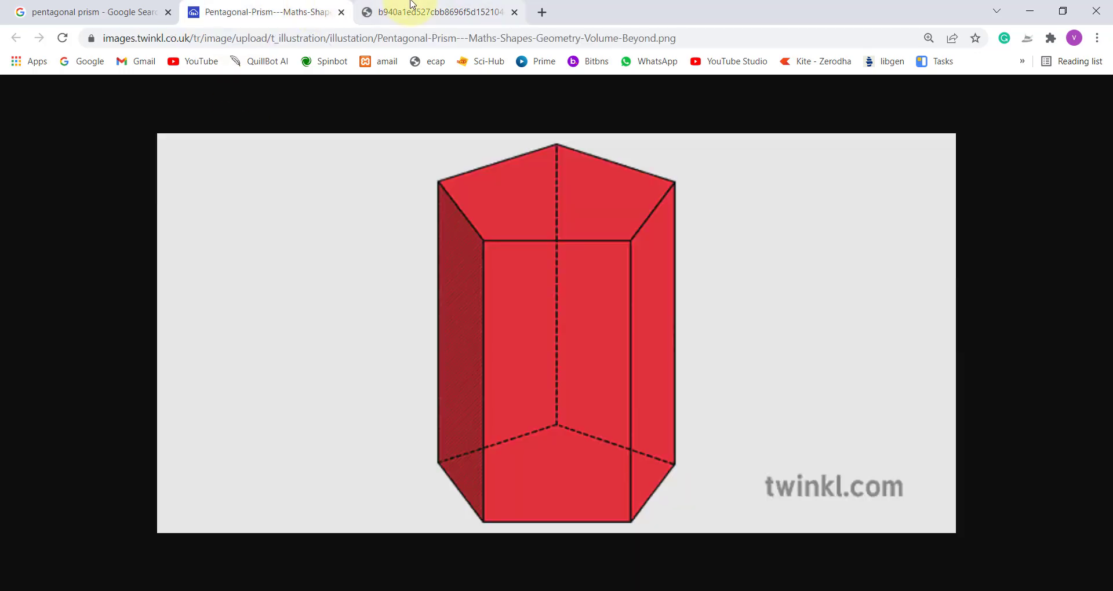
{"action": "left_click", "coordinate": [599, 366]}
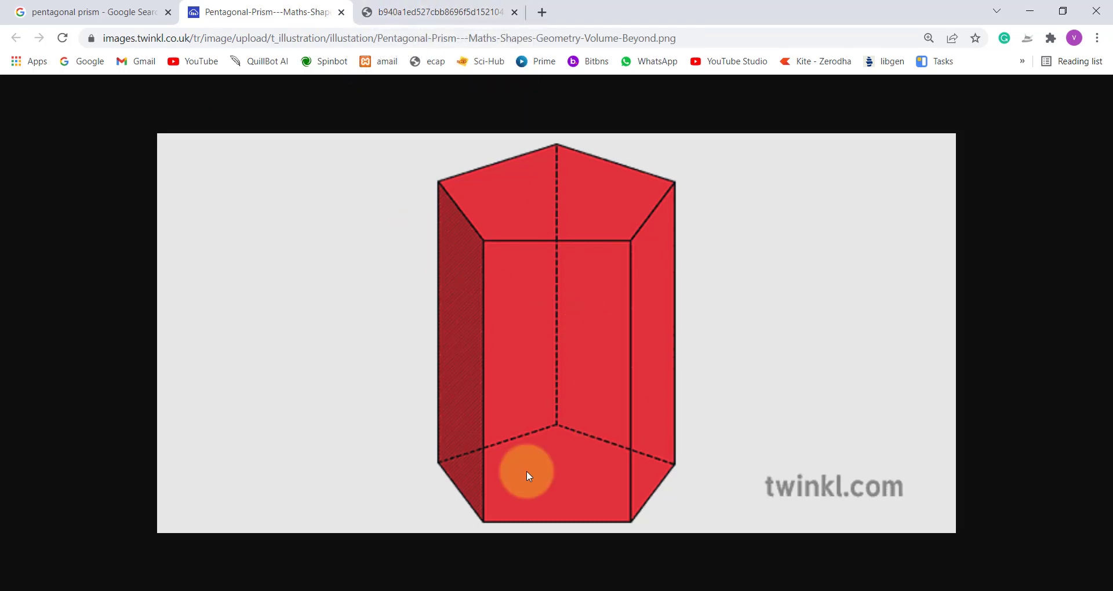
{"action": "left_click", "coordinate": [563, 447]}
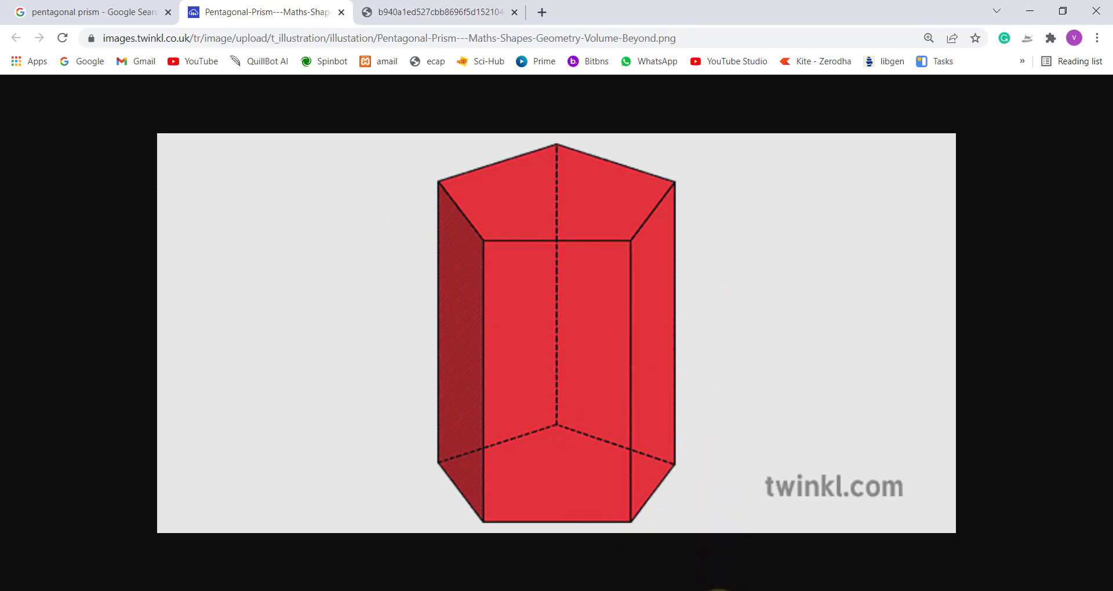
- Switch to the Word question sheet and select the words "HORIZONTAL PLANE" in the first prism question
{"action": "key", "text": "alt+Tab"}
{"action": "scroll", "coordinate": [600, 377], "scroll_direction": "down", "scroll_amount": 1}
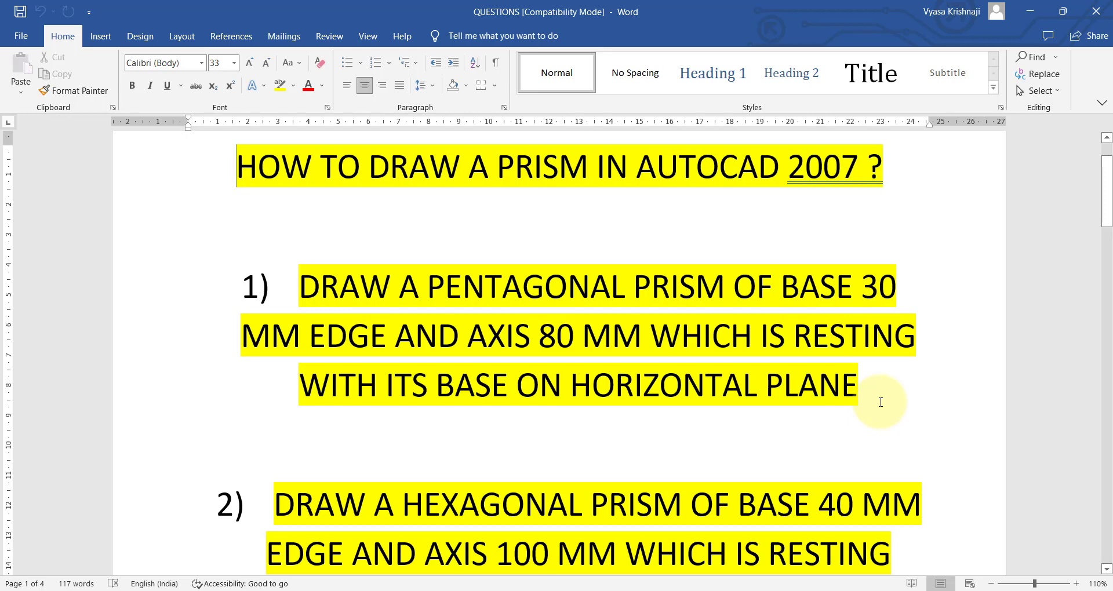
{"action": "left_click_drag", "start_coordinate": [875, 402], "coordinate": [570, 394]}
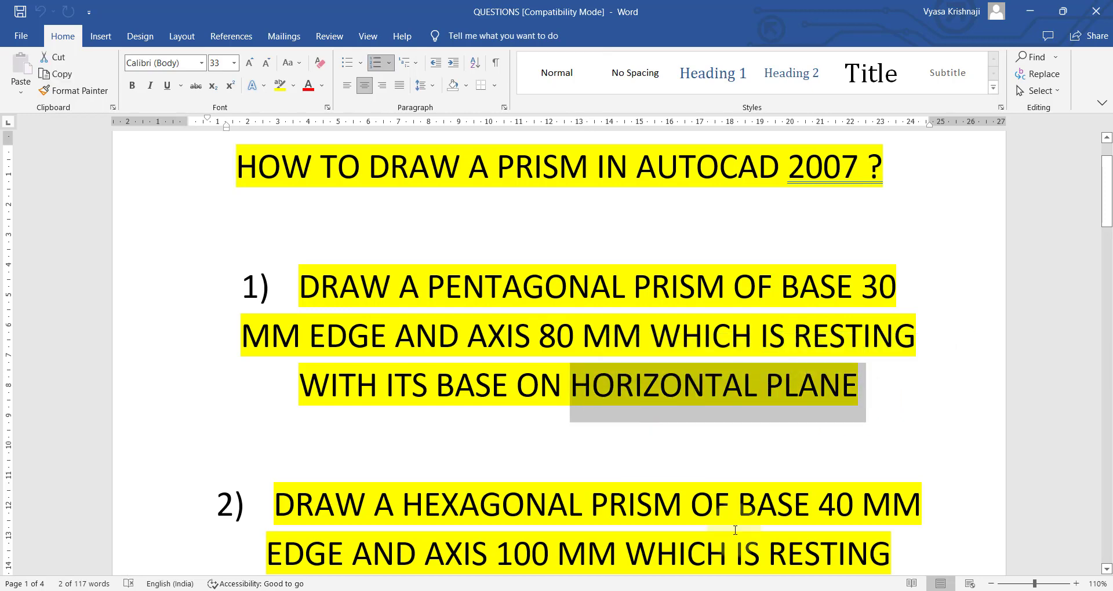
- Switch to AutoCAD, set the top view and start a 5-sided polygon by its edge, placing the first endpoint in the drawing area
{"action": "left_click", "coordinate": [708, 588]}
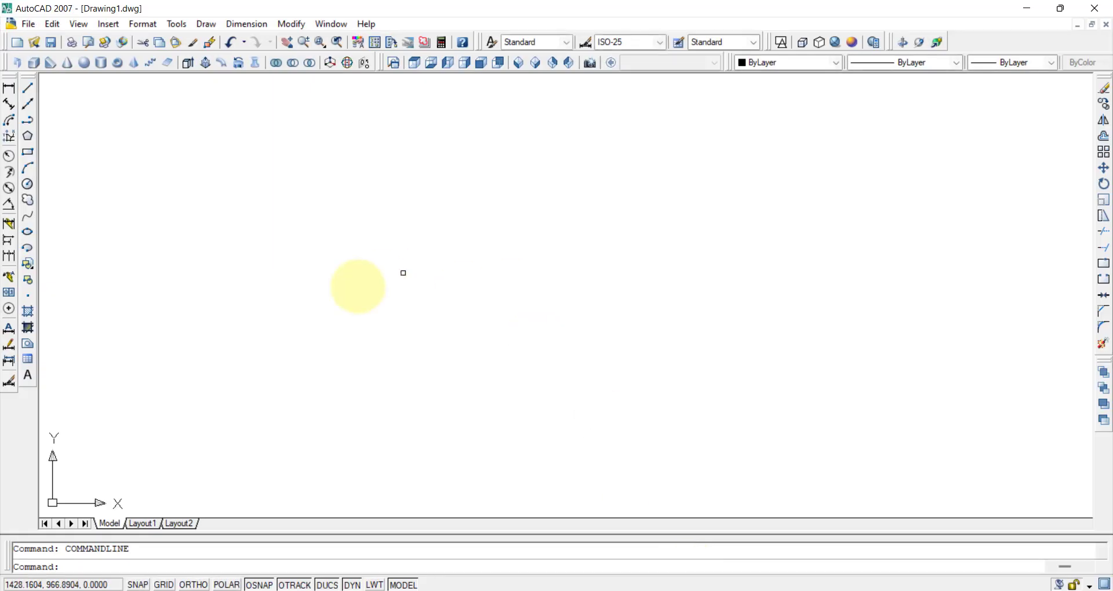
{"action": "left_click", "coordinate": [415, 66]}
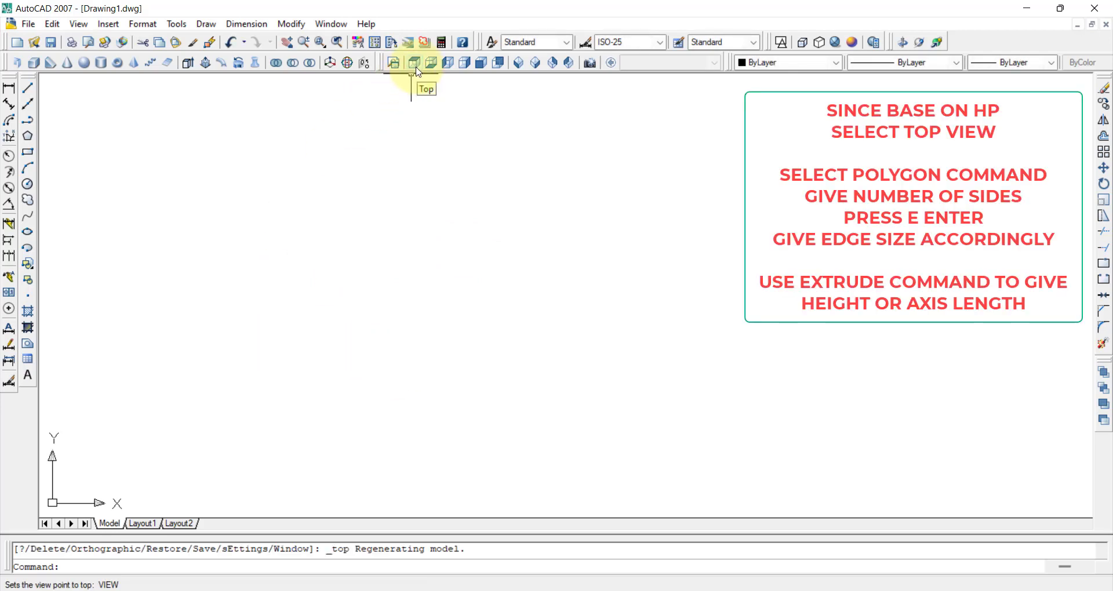
{"action": "left_click", "coordinate": [28, 138]}
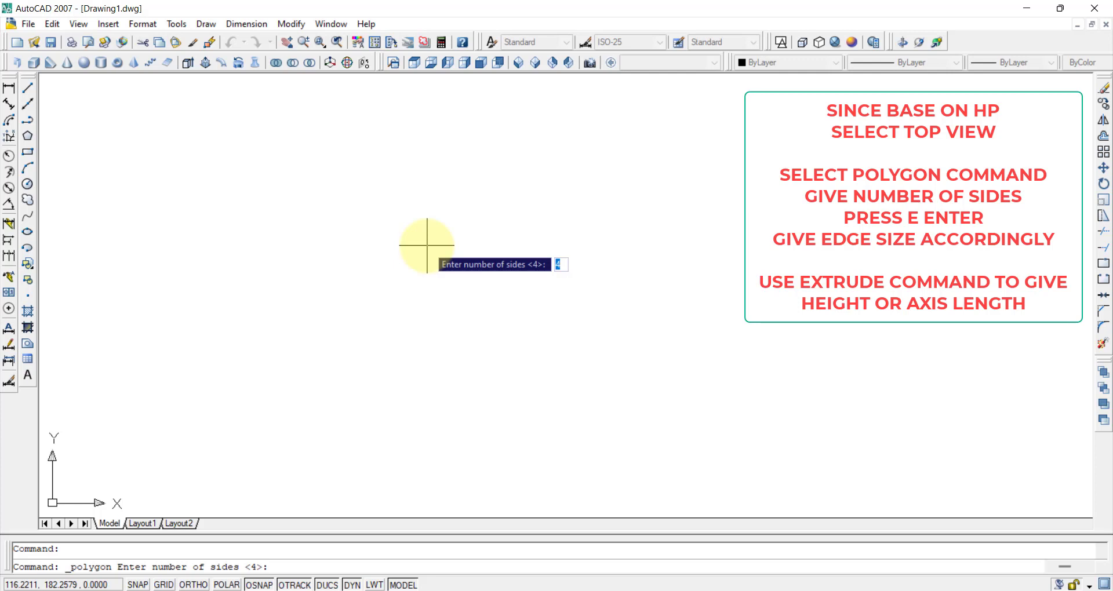
{"action": "type", "text": "5"}
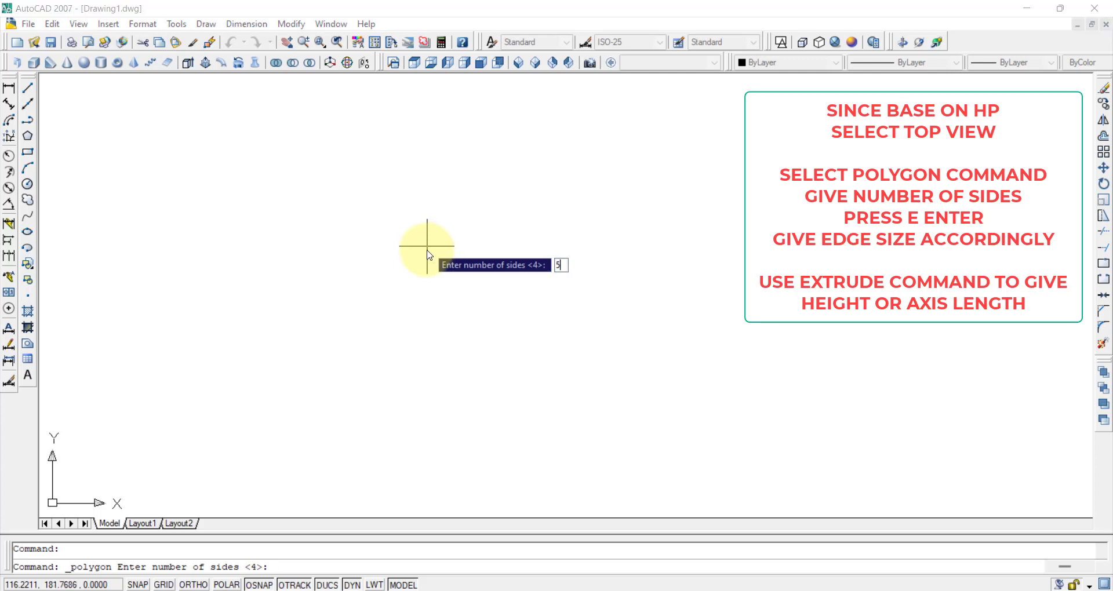
{"action": "key", "text": "Return"}
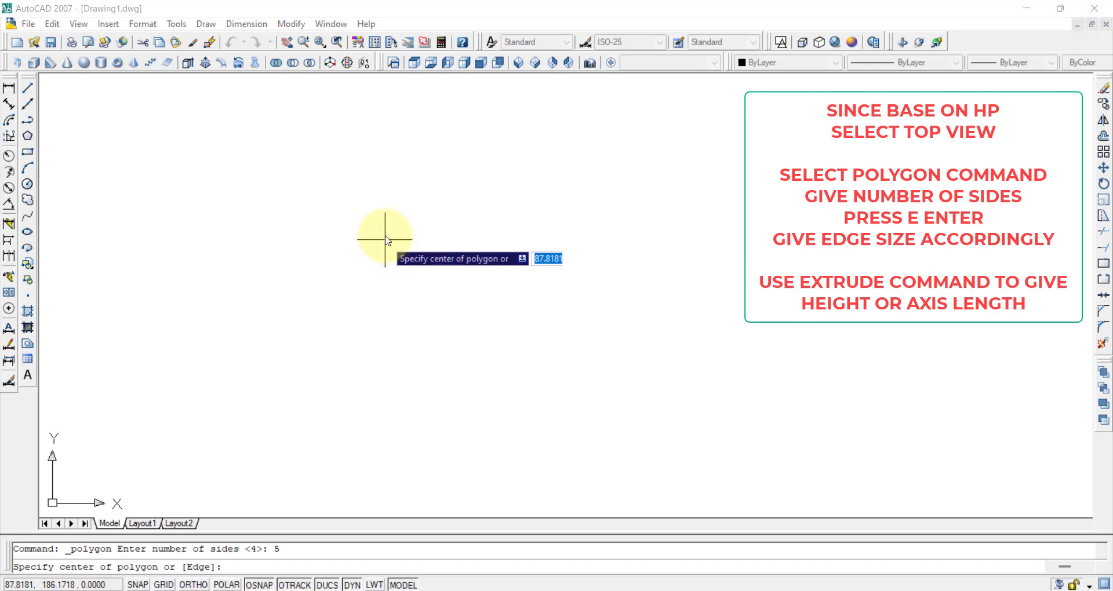
{"action": "type", "text": "e"}
{"action": "key", "text": "Return"}
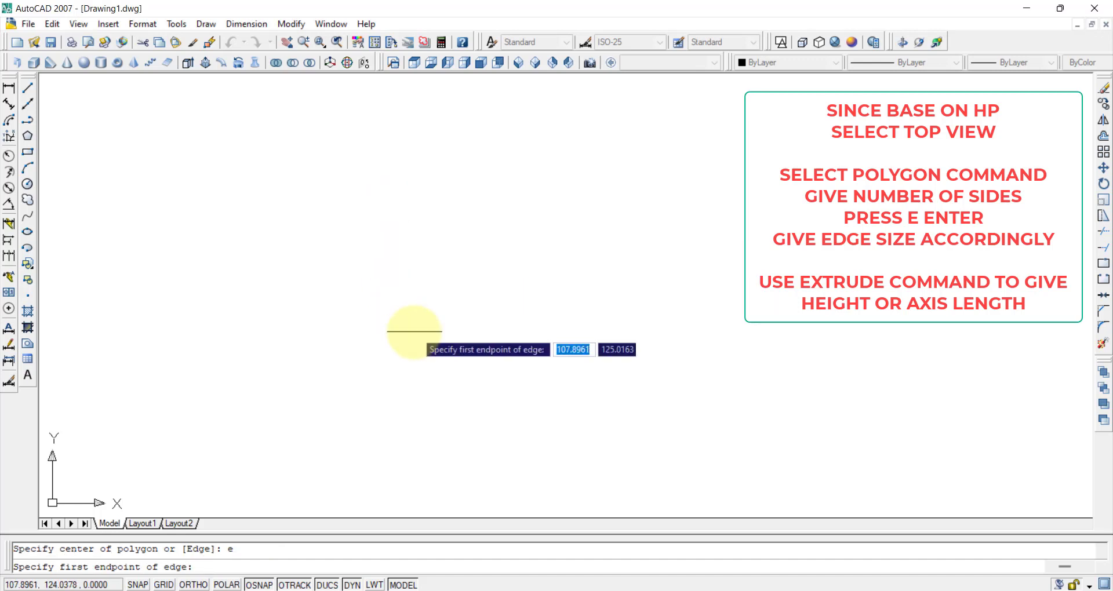
{"action": "left_click", "coordinate": [391, 316]}
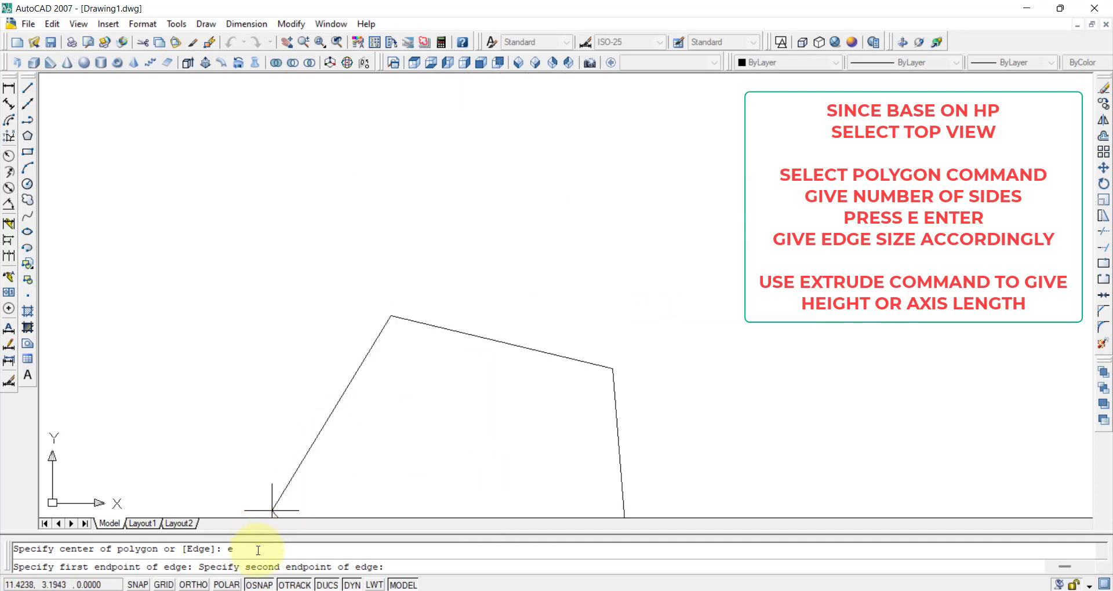
- Turn on Ortho and finish the pentagon with a 30 mm horizontal base edge, checking the edge size in the Word question
{"action": "left_click", "coordinate": [193, 585]}
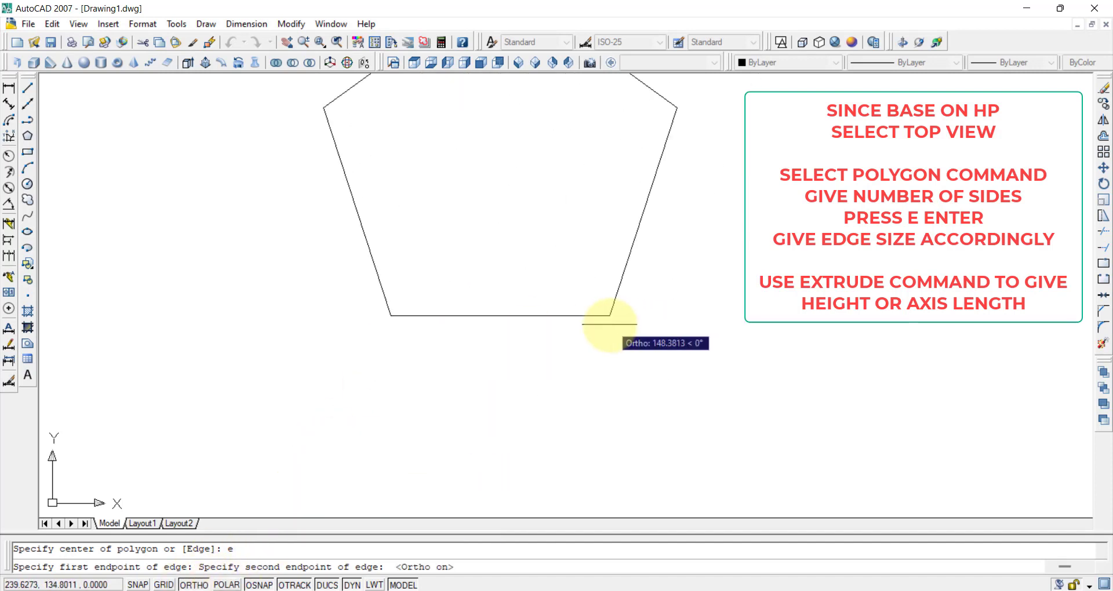
{"action": "key", "text": "alt+Tab"}
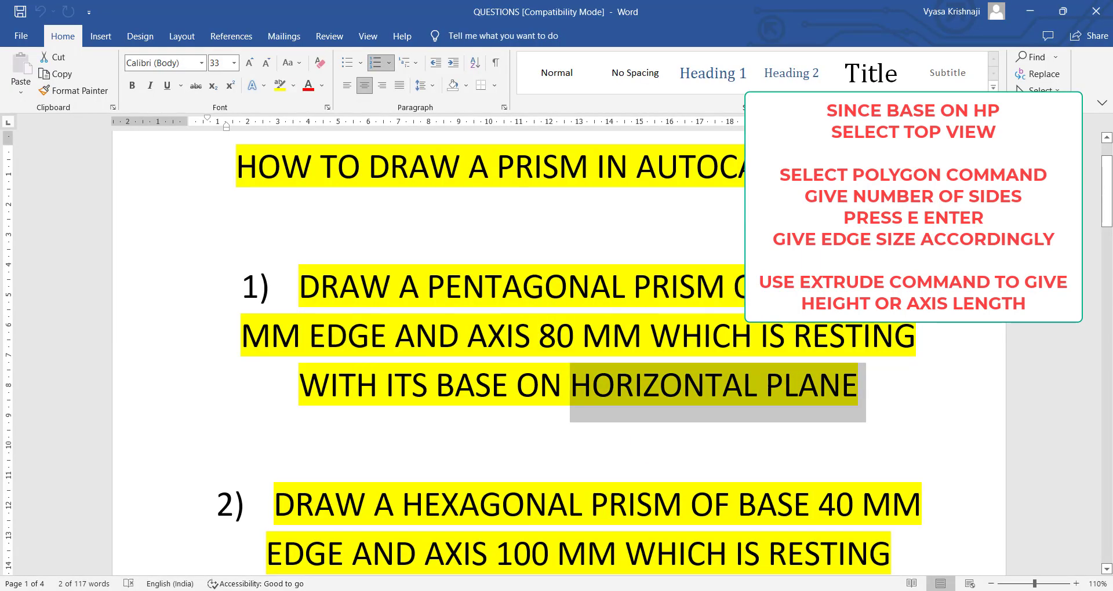
{"action": "left_click", "coordinate": [624, 382]}
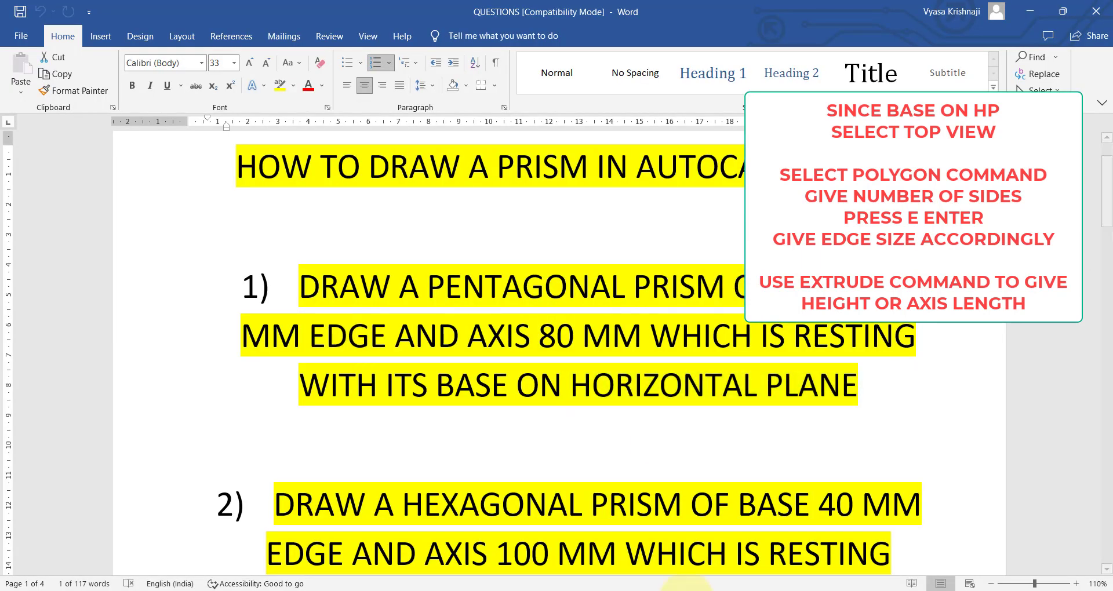
{"action": "key", "text": "alt+Tab"}
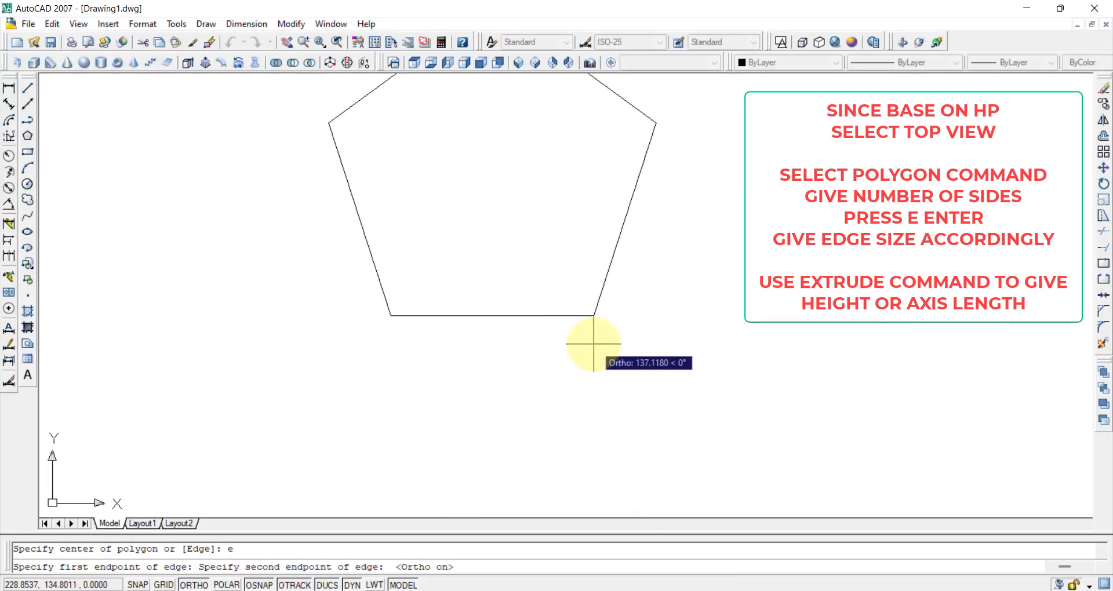
{"action": "type", "text": "30"}
{"action": "key", "text": "Return"}
{"action": "scroll", "coordinate": [464, 279], "scroll_direction": "down", "scroll_amount": 6}
{"action": "scroll", "coordinate": [360, 255], "scroll_direction": "up", "scroll_amount": 5}
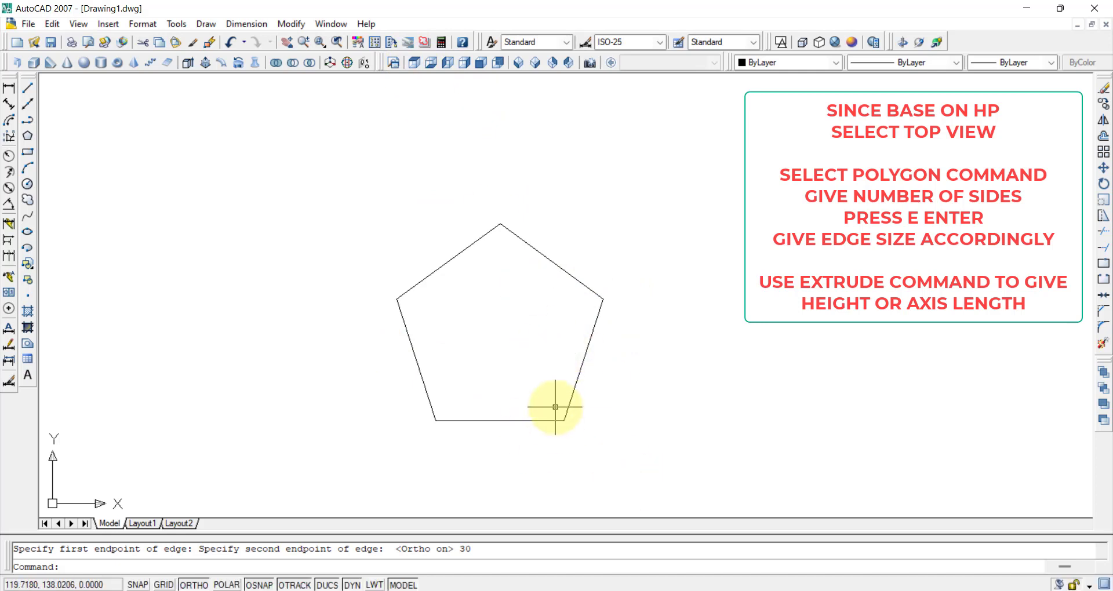
- Extrude the pentagon 80 mm, checking the axis length in the Word question, and display the prism in the SW isometric view
{"action": "left_click", "coordinate": [455, 258]}
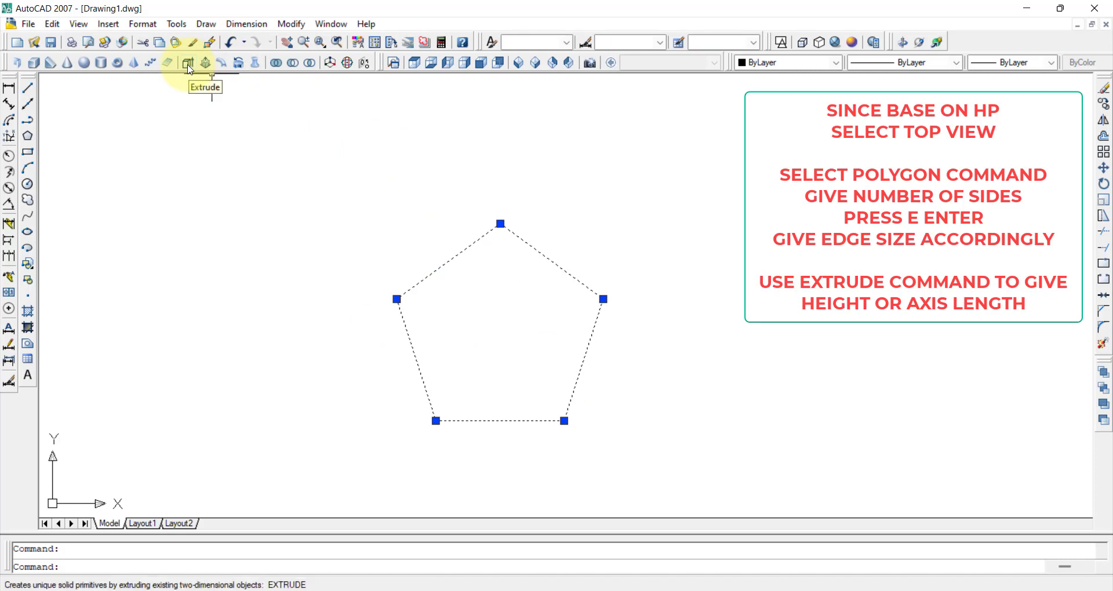
{"action": "left_click", "coordinate": [188, 64]}
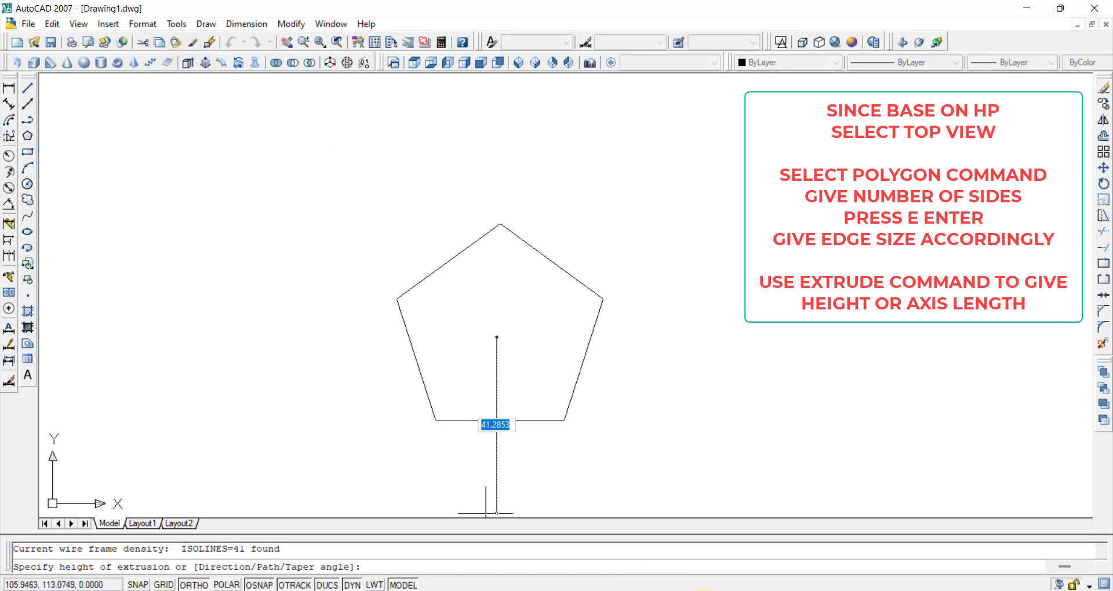
{"action": "key", "text": "alt+Tab"}
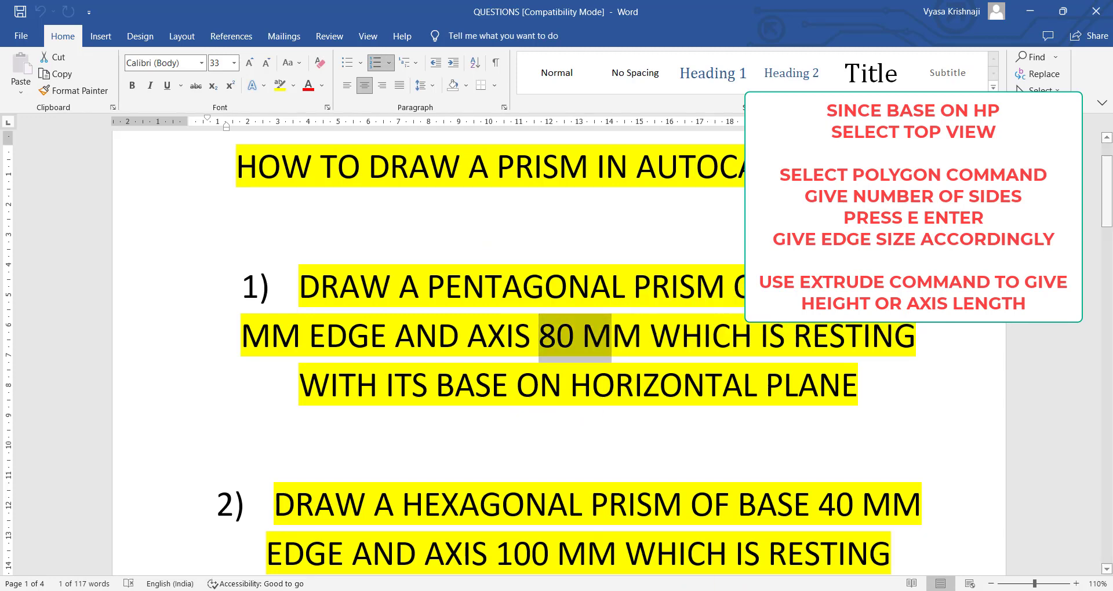
{"action": "key", "text": "alt+Tab"}
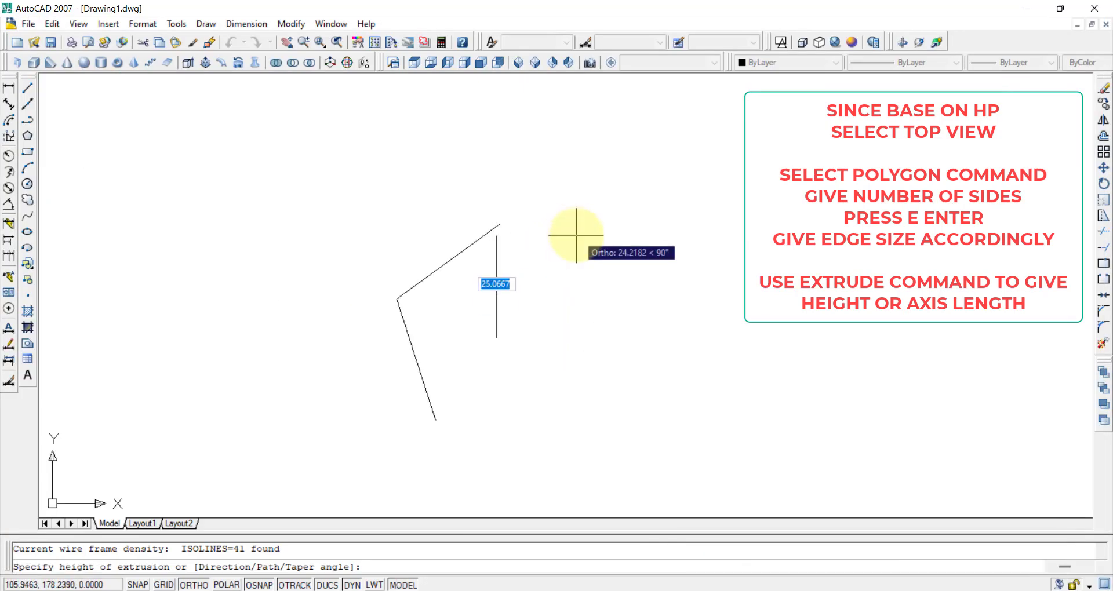
{"action": "type", "text": "80"}
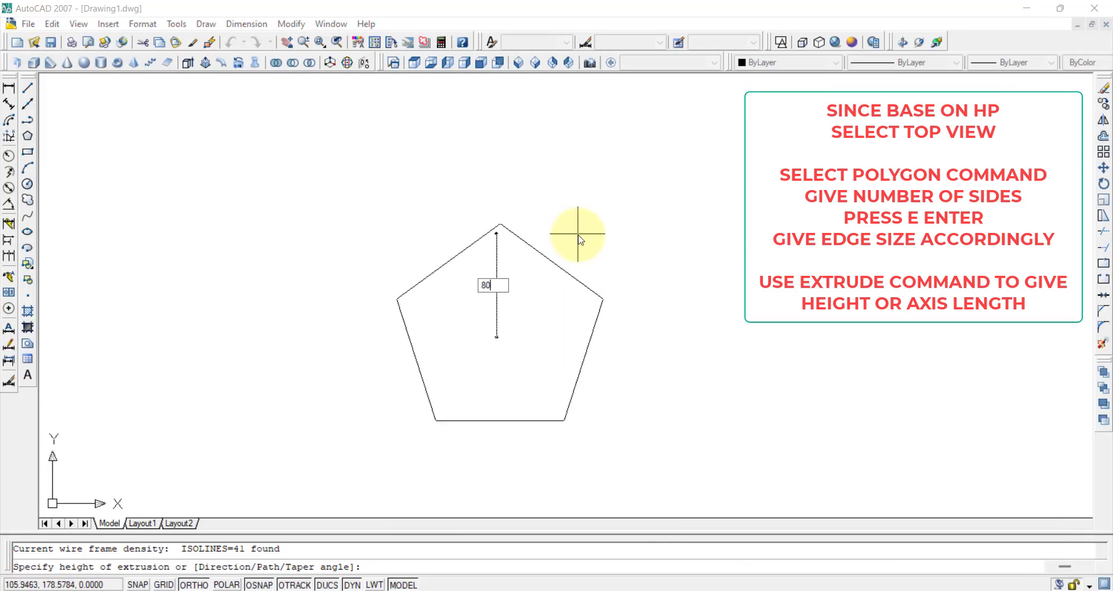
{"action": "key", "text": "Return"}
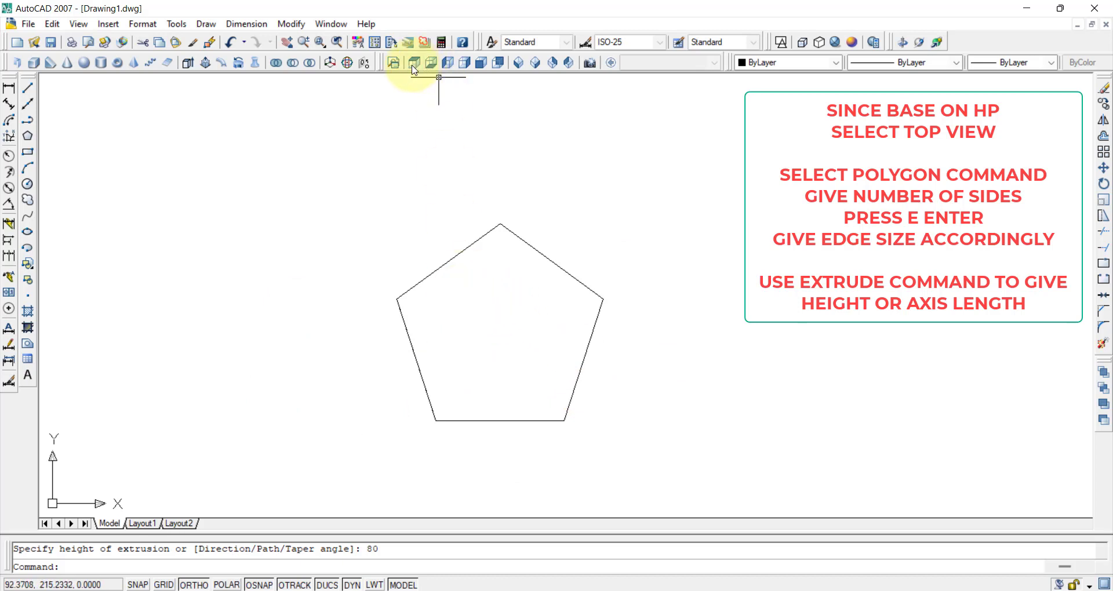
{"action": "left_click", "coordinate": [520, 65]}
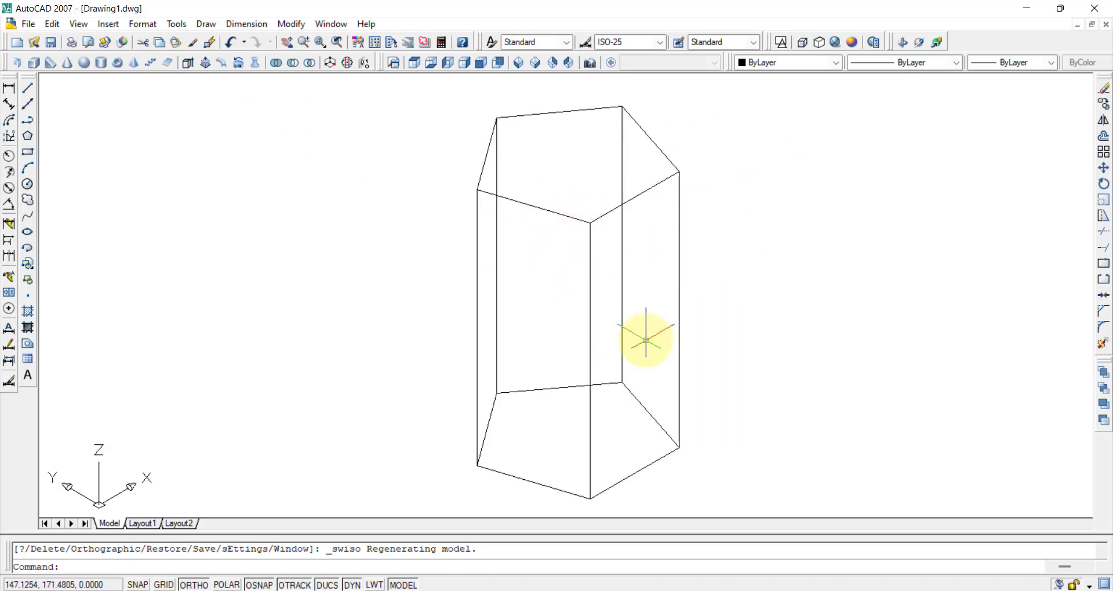
- In the top view, add an aligned dimension outside the pentagon's lower-left edge
{"action": "left_click", "coordinate": [414, 64]}
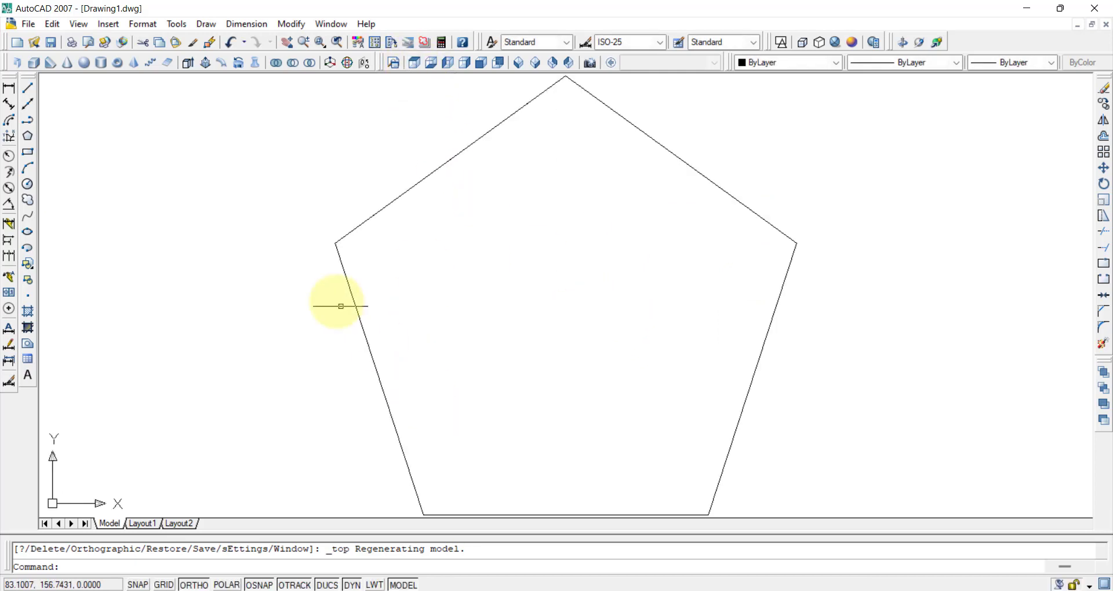
{"action": "scroll", "coordinate": [345, 289], "scroll_direction": "down", "scroll_amount": 1}
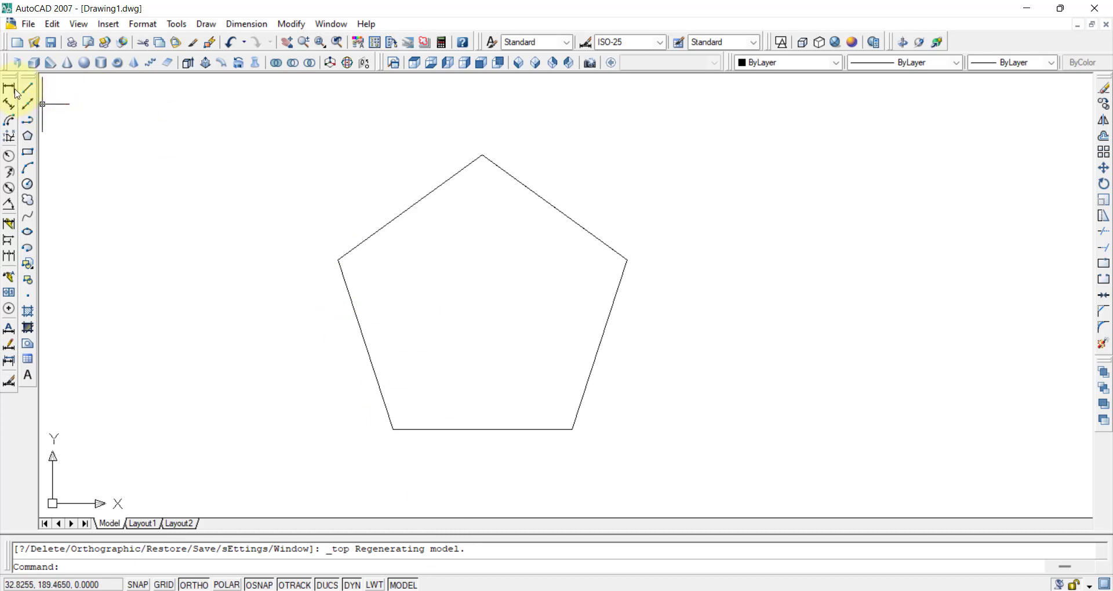
{"action": "left_click", "coordinate": [9, 107]}
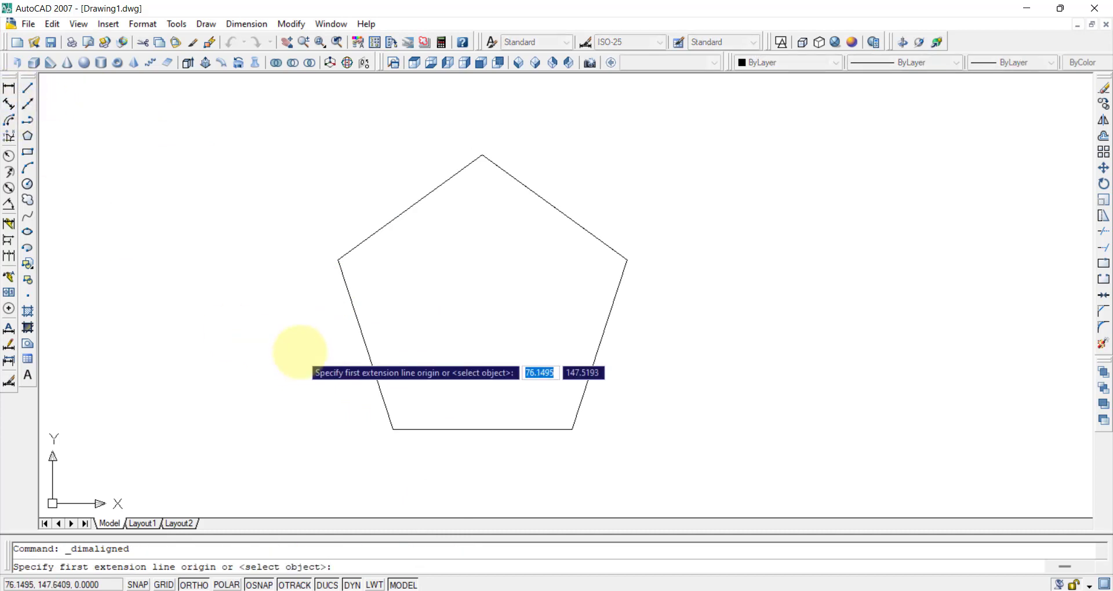
{"action": "left_click", "coordinate": [337, 258]}
{"action": "left_click", "coordinate": [385, 421]}
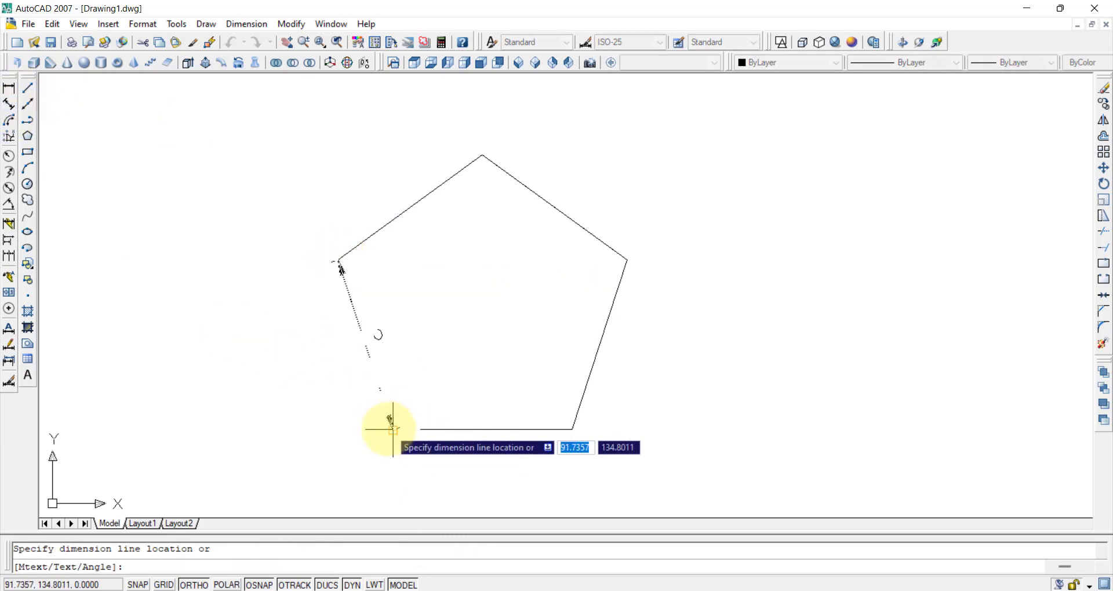
{"action": "left_click", "coordinate": [322, 437]}
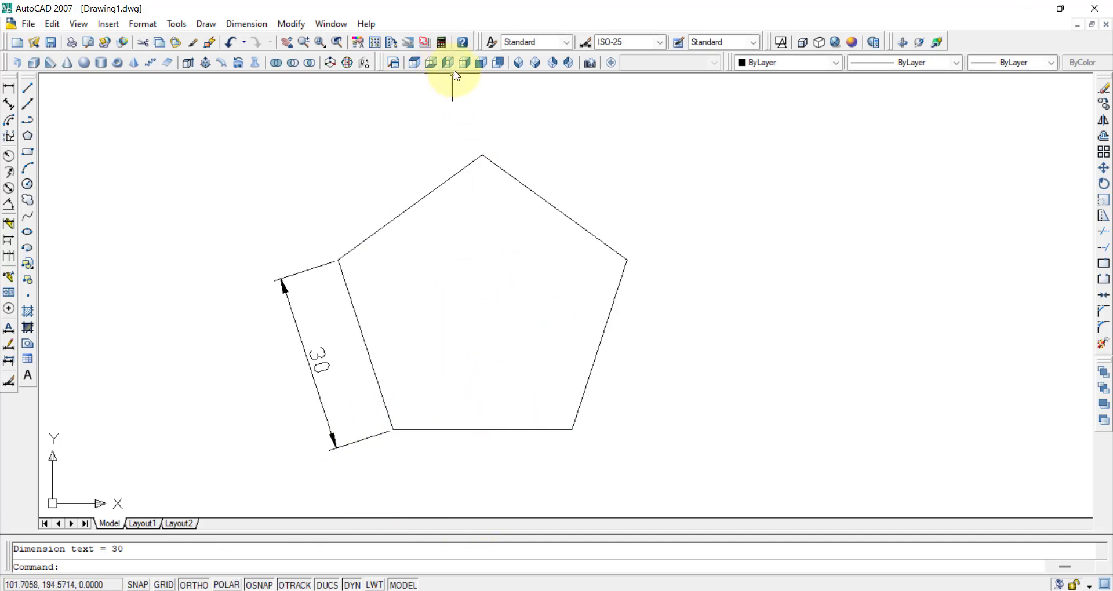
- In the front view, add an aligned dimension for the prism's height, placed to the left of its outer vertical edge
{"action": "left_click", "coordinate": [481, 64]}
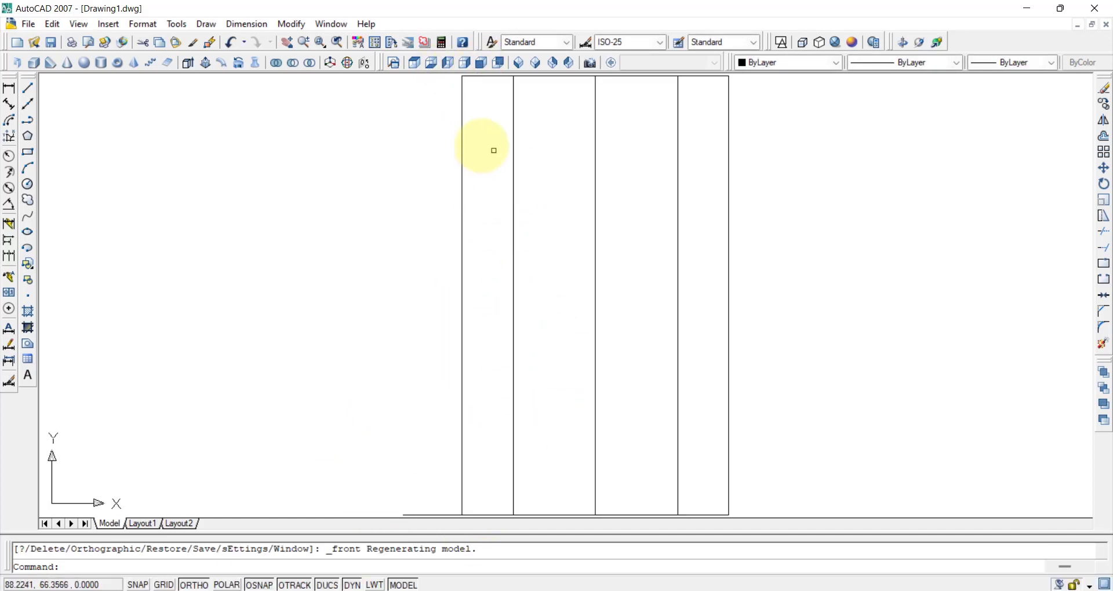
{"action": "left_click", "coordinate": [10, 104]}
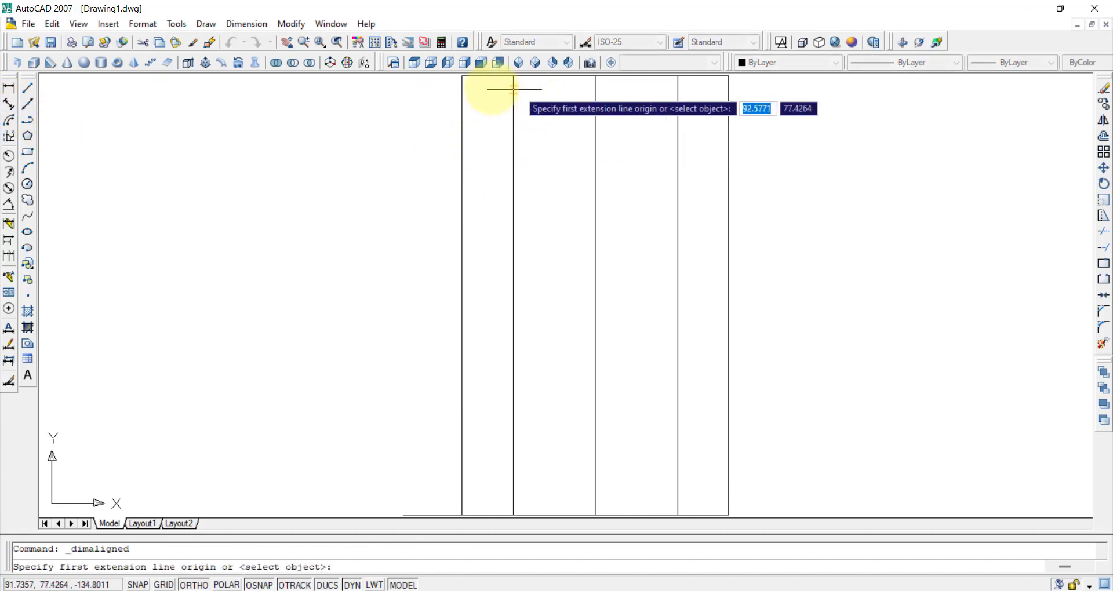
{"action": "left_click", "coordinate": [462, 76]}
{"action": "left_click", "coordinate": [461, 513]}
{"action": "left_click", "coordinate": [361, 504]}
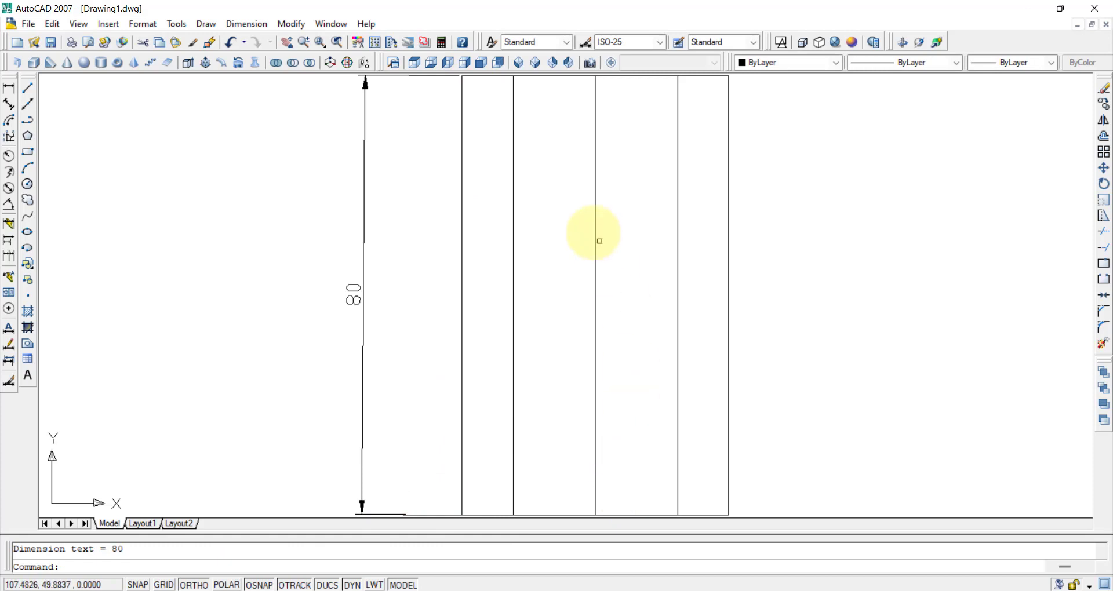
- Display the SW isometric view and move the height dimension so its upper extension line meets the prism's leftmost top corner
{"action": "left_click", "coordinate": [519, 64]}
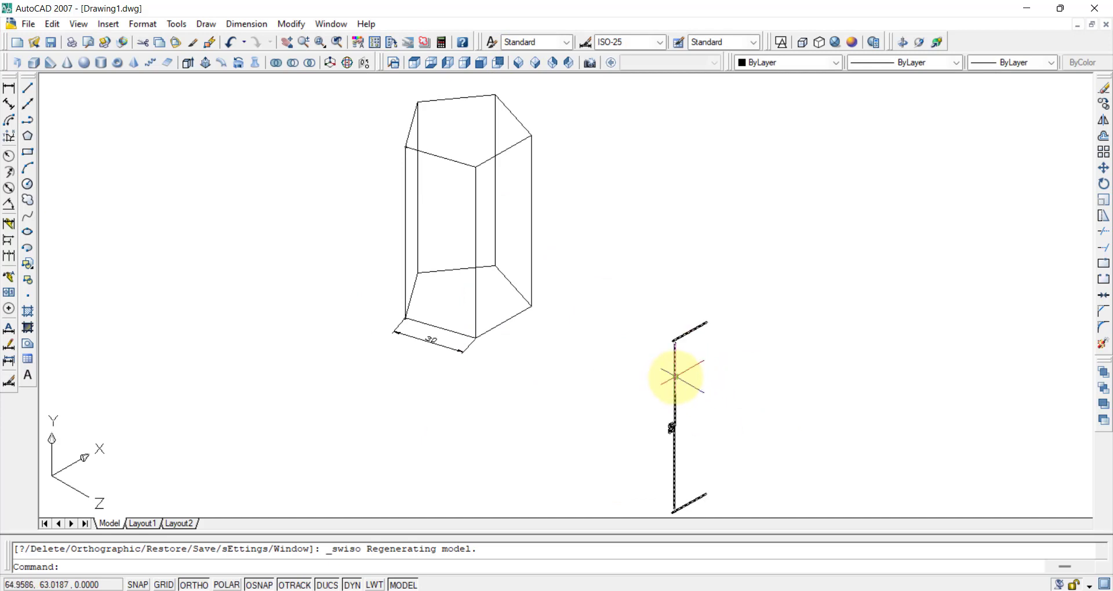
{"action": "left_click", "coordinate": [675, 376]}
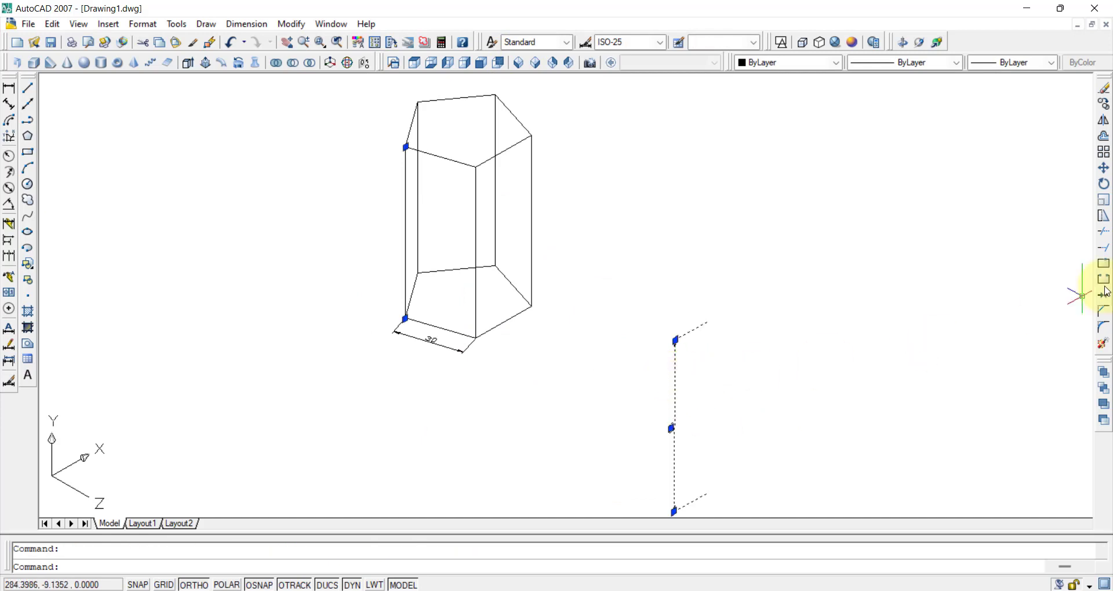
{"action": "left_click", "coordinate": [1104, 169]}
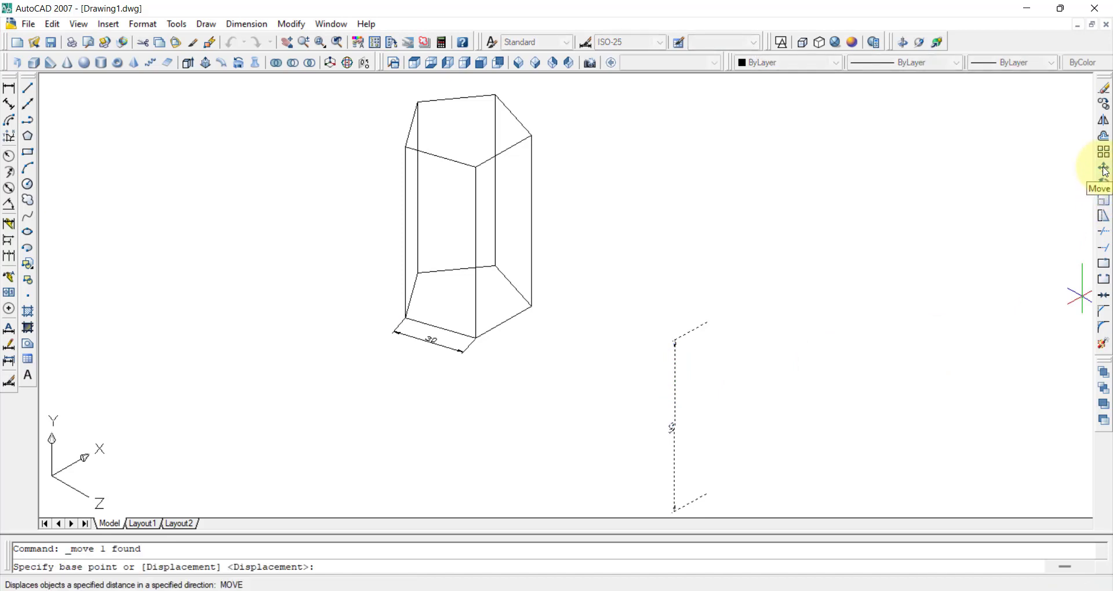
{"action": "left_click", "coordinate": [708, 321]}
{"action": "left_click", "coordinate": [405, 148]}
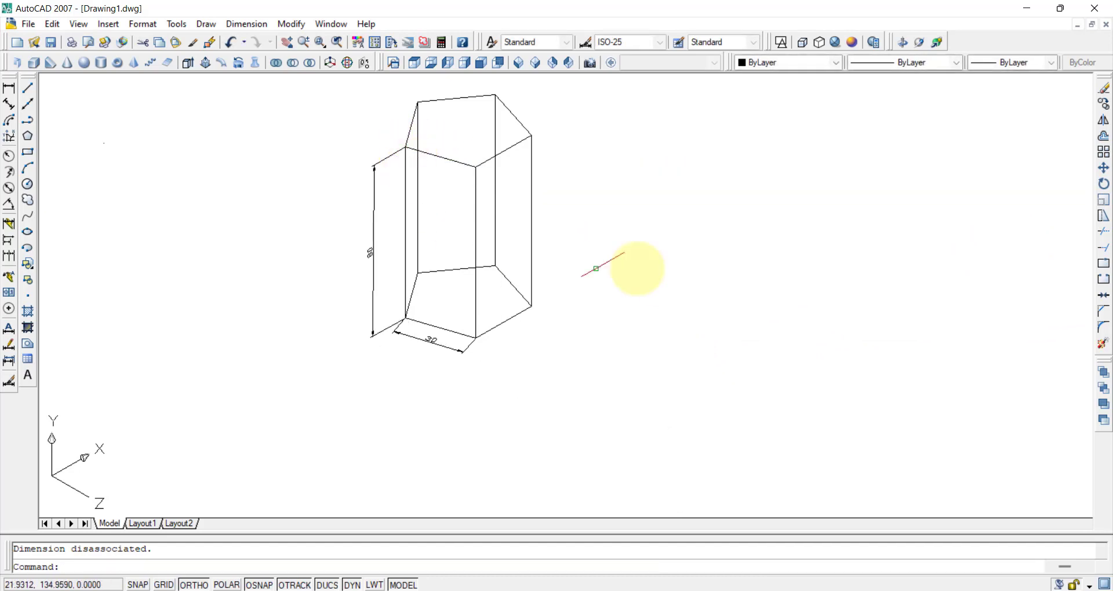
{"action": "middle_click_drag", "start_coordinate": [435, 218], "coordinate": [544, 300]}
{"action": "scroll", "coordinate": [543, 300], "scroll_direction": "up", "scroll_amount": 4}
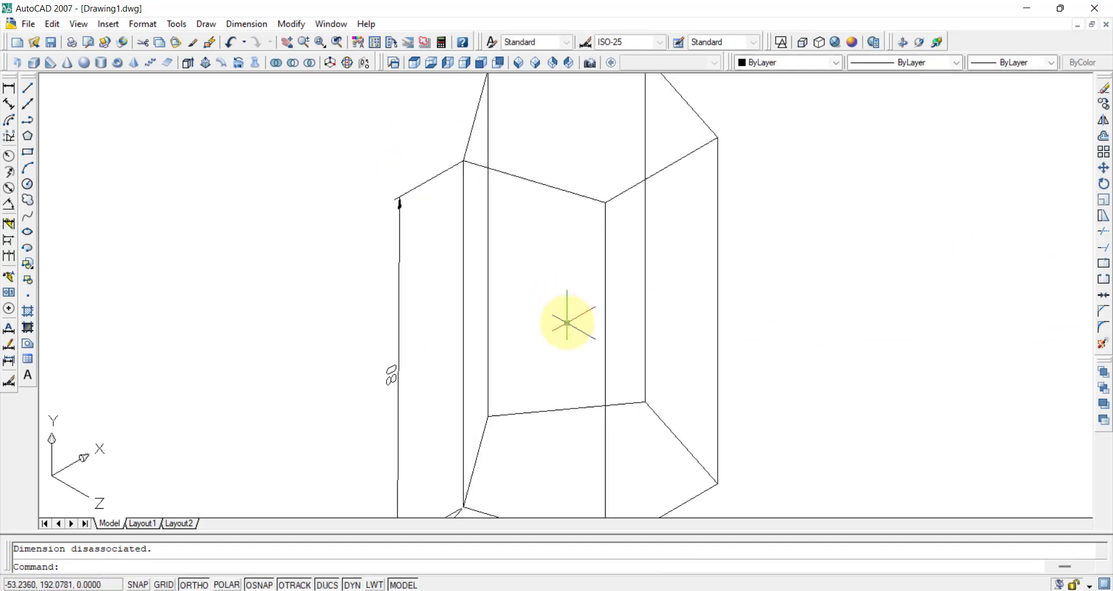
{"action": "scroll", "coordinate": [567, 323], "scroll_direction": "down", "scroll_amount": 2}
{"action": "scroll", "coordinate": [567, 323], "scroll_direction": "up", "scroll_amount": 2}
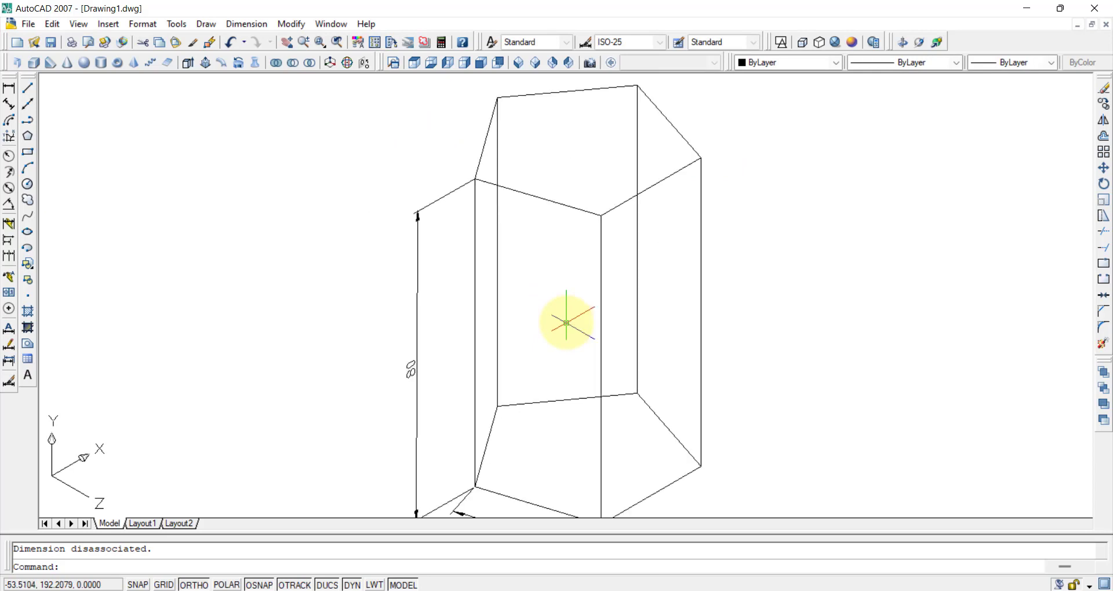
{"action": "scroll", "coordinate": [567, 322], "scroll_direction": "down", "scroll_amount": 2}
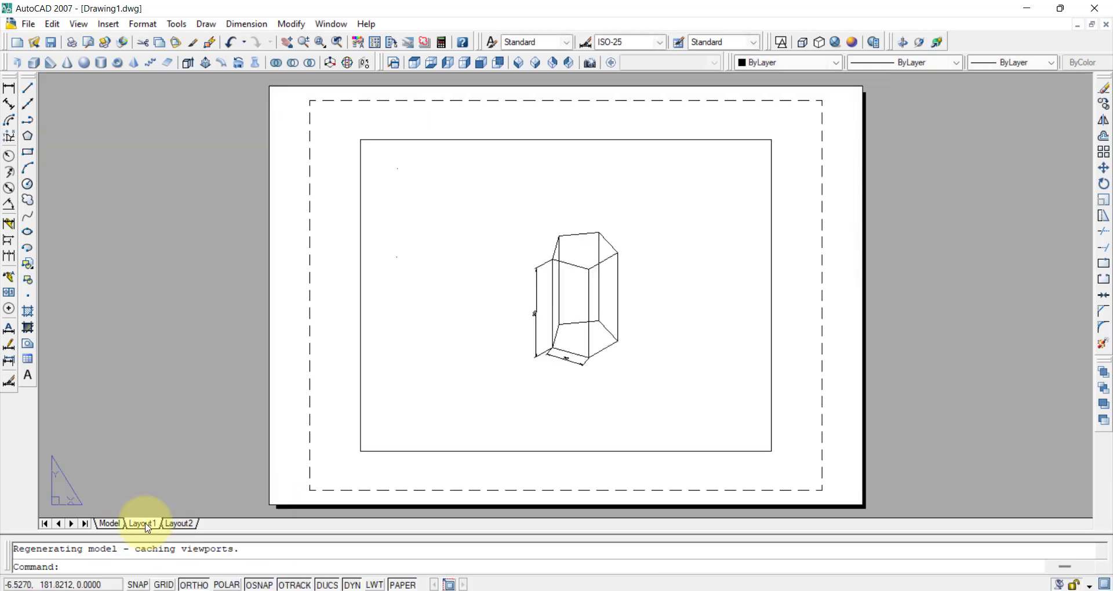
- Activate the Layout1 viewport and enlarge the dimensioned prism within its frame
{"action": "double_click", "coordinate": [666, 233]}
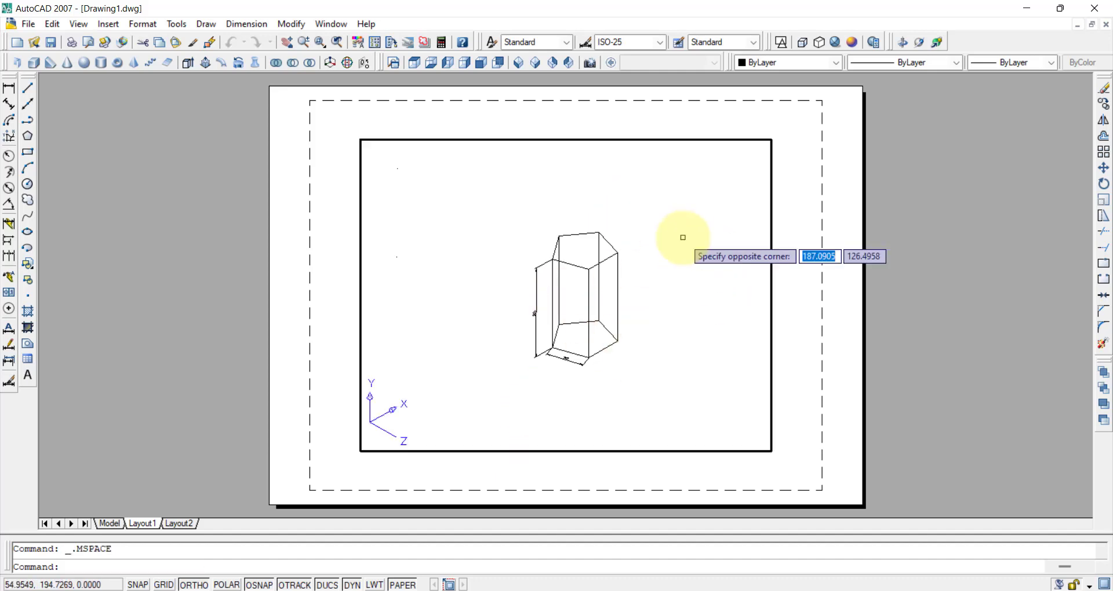
{"action": "scroll", "coordinate": [658, 319], "scroll_direction": "up", "scroll_amount": 3}
{"action": "middle_click_drag", "start_coordinate": [586, 312], "coordinate": [621, 318]}
{"action": "scroll", "coordinate": [616, 326], "scroll_direction": "up", "scroll_amount": 1}
{"action": "scroll", "coordinate": [616, 330], "scroll_direction": "down", "scroll_amount": 2}
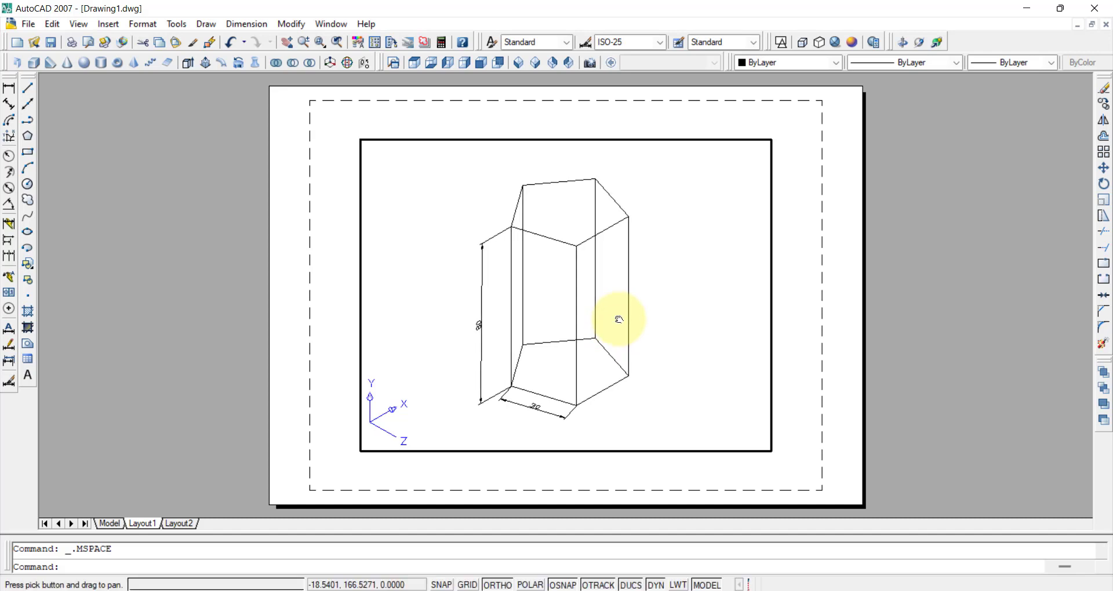
{"action": "scroll", "coordinate": [616, 318], "scroll_direction": "up", "scroll_amount": 1}
{"action": "scroll", "coordinate": [624, 322], "scroll_direction": "down", "scroll_amount": 2}
{"action": "scroll", "coordinate": [623, 321], "scroll_direction": "up", "scroll_amount": 2}
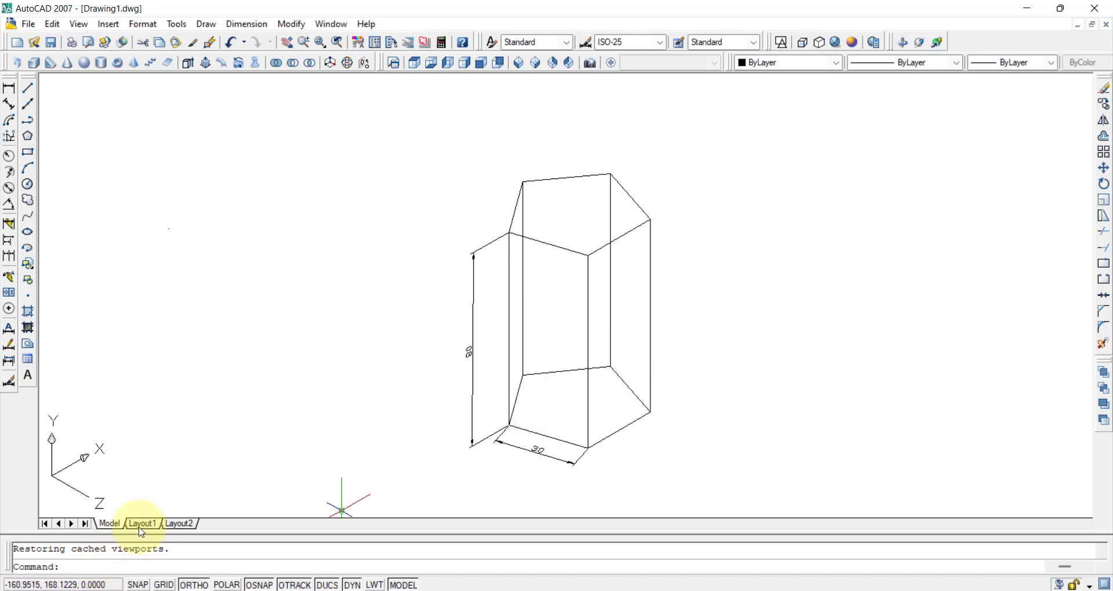
- Centre the prism with both dimensions inside the Layout1 viewport, compare it with model space, and return to paper space
{"action": "left_click", "coordinate": [143, 524]}
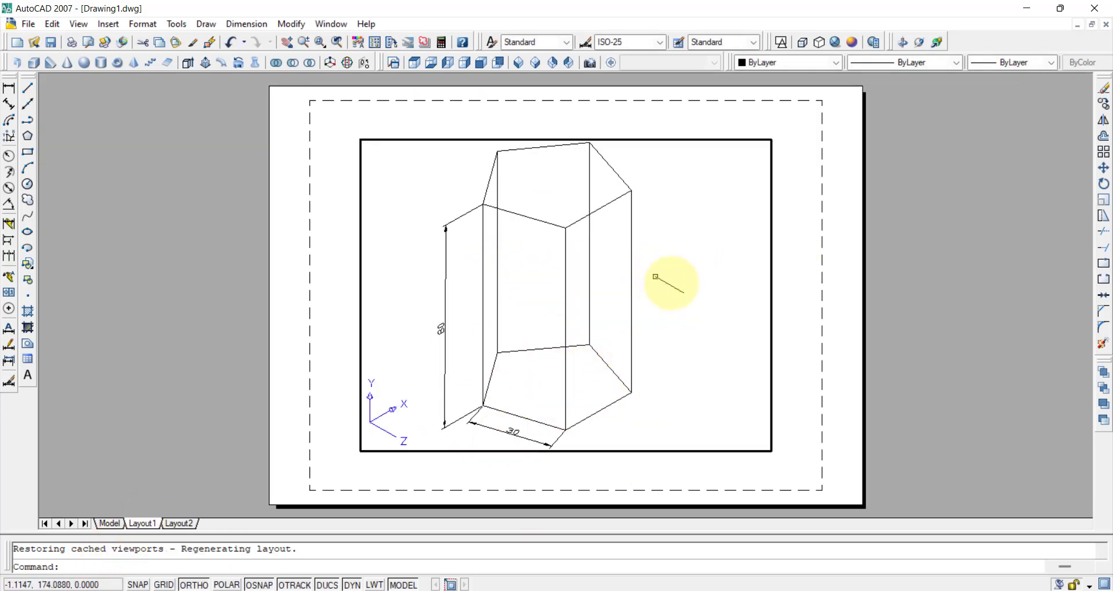
{"action": "middle_click_drag", "start_coordinate": [664, 267], "coordinate": [609, 241], "text": "shift"}
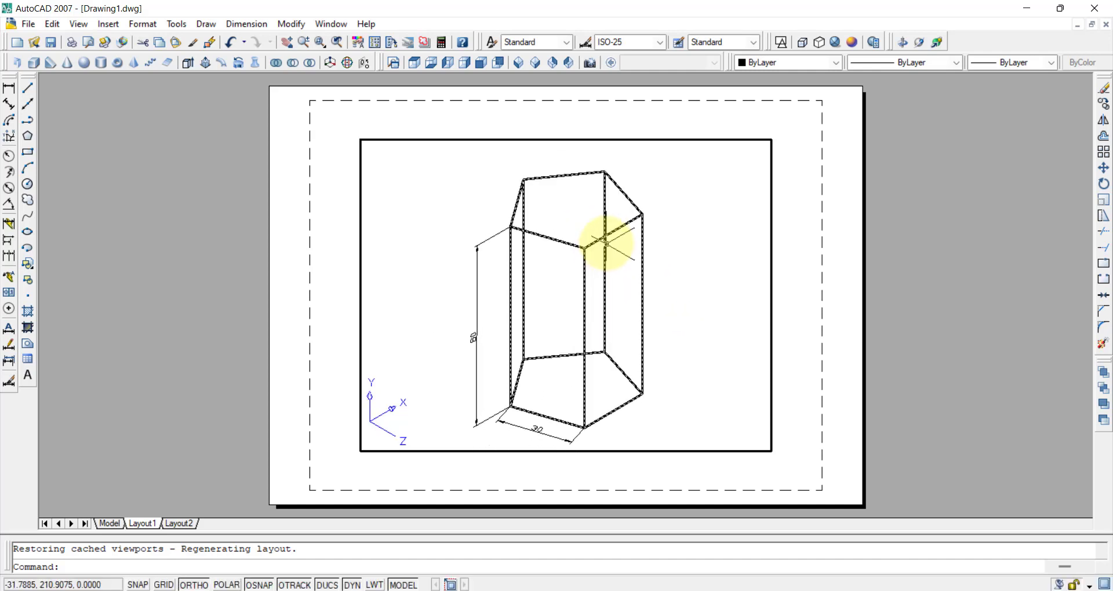
{"action": "left_click", "coordinate": [110, 524]}
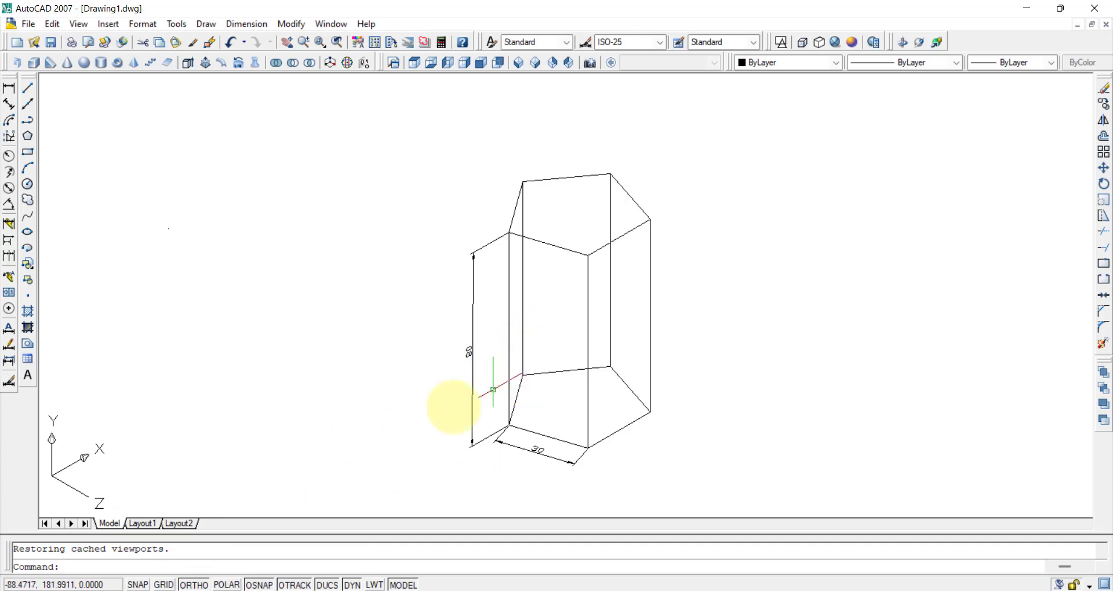
{"action": "left_click", "coordinate": [146, 525]}
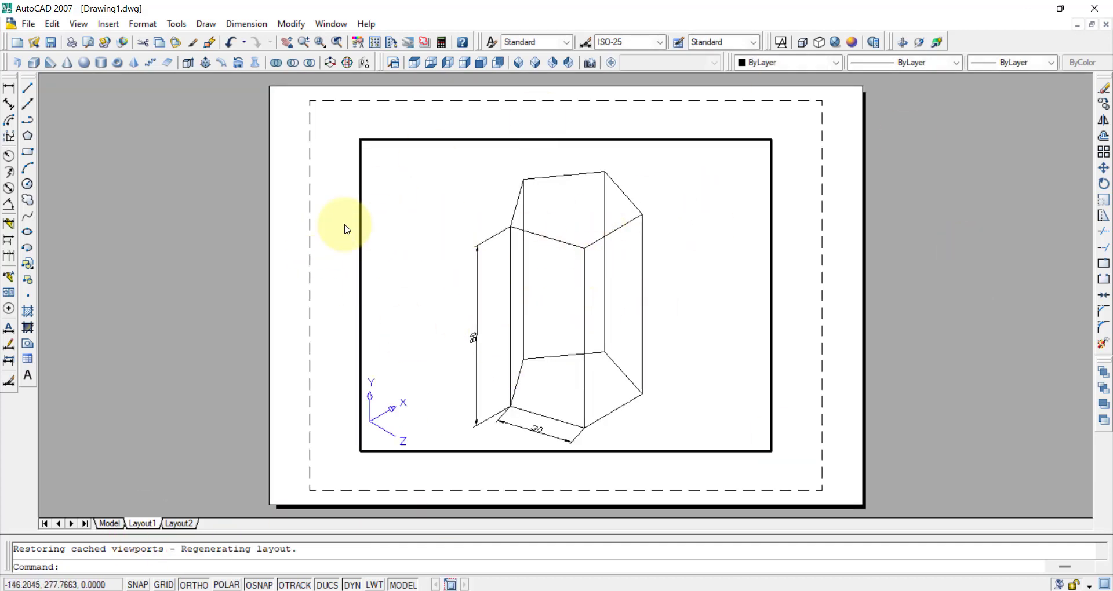
{"action": "double_click", "coordinate": [328, 232]}
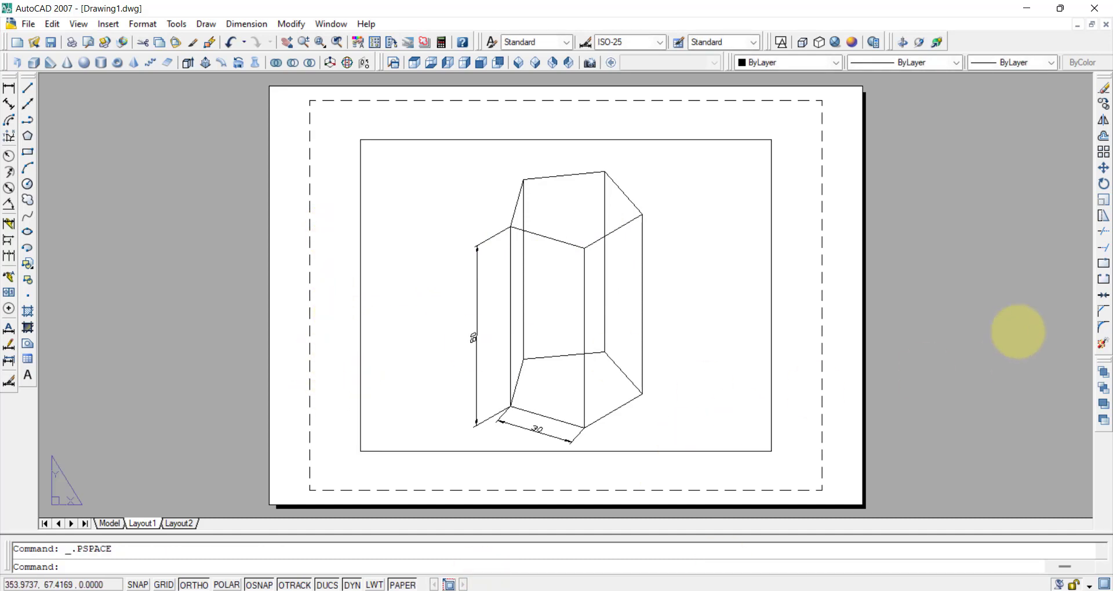
- Set Layout1's plot paper size to ISO A4 (297.00 x 210.00 MM), apply it to the layout and close the plot settings without plotting
{"action": "left_click", "coordinate": [31, 24]}
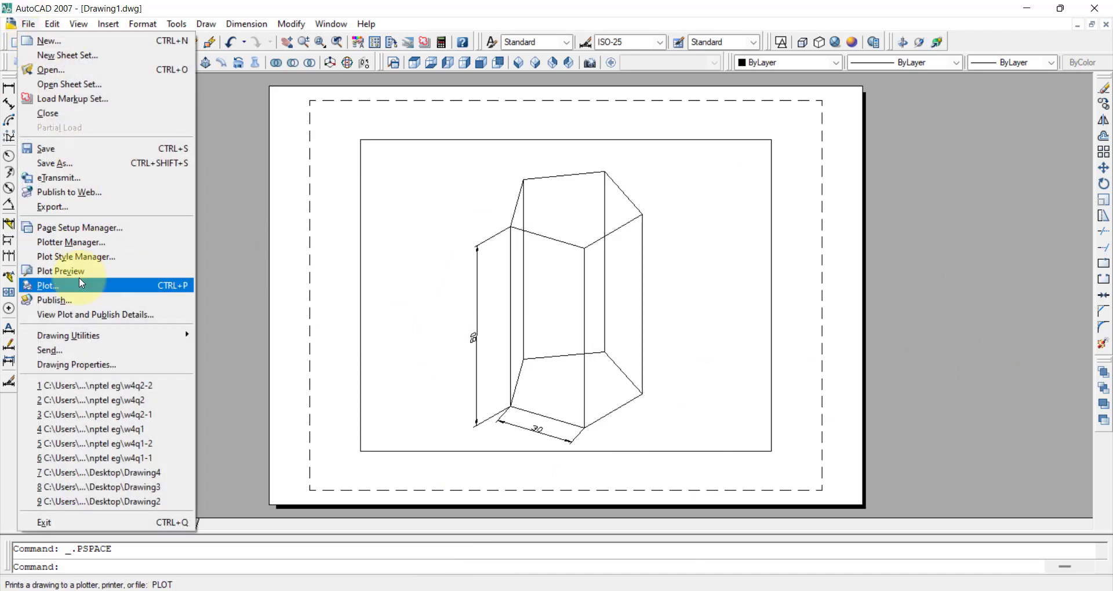
{"action": "left_click", "coordinate": [82, 284]}
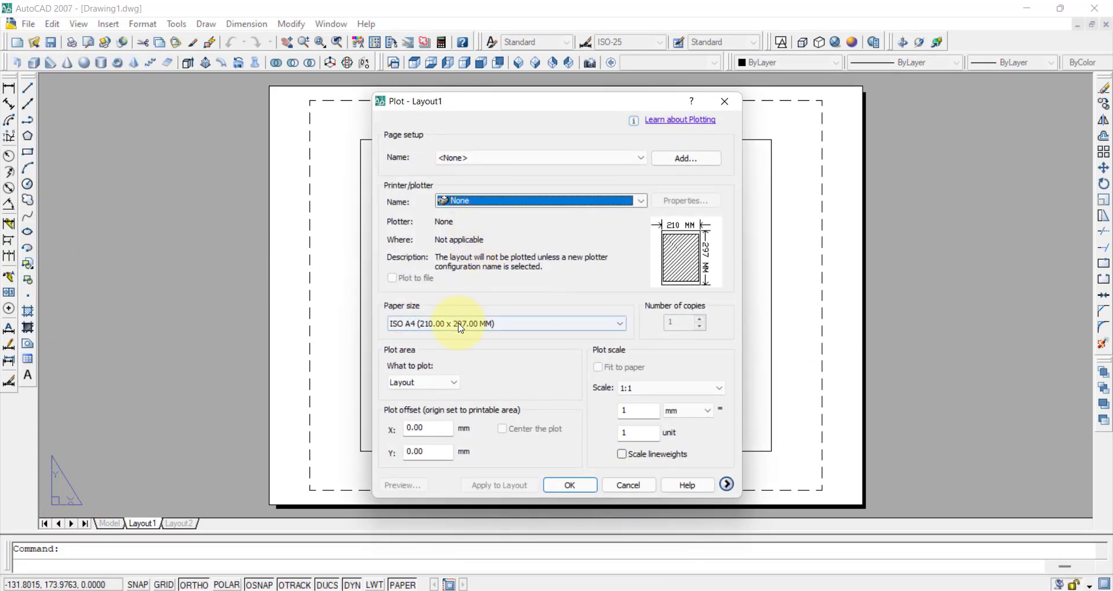
{"action": "left_click", "coordinate": [438, 323]}
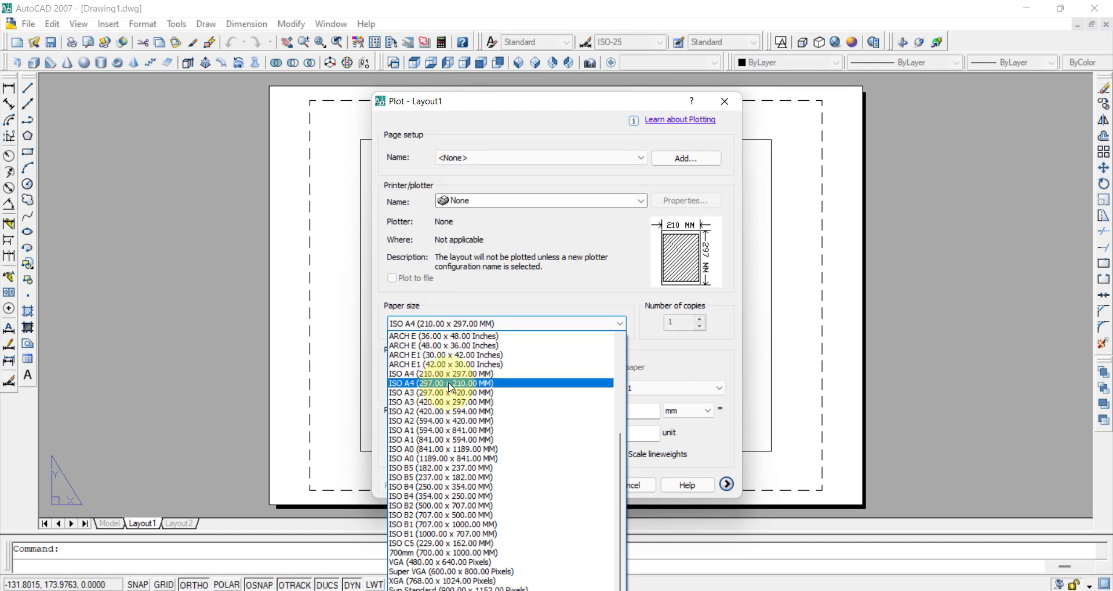
{"action": "left_click", "coordinate": [451, 383]}
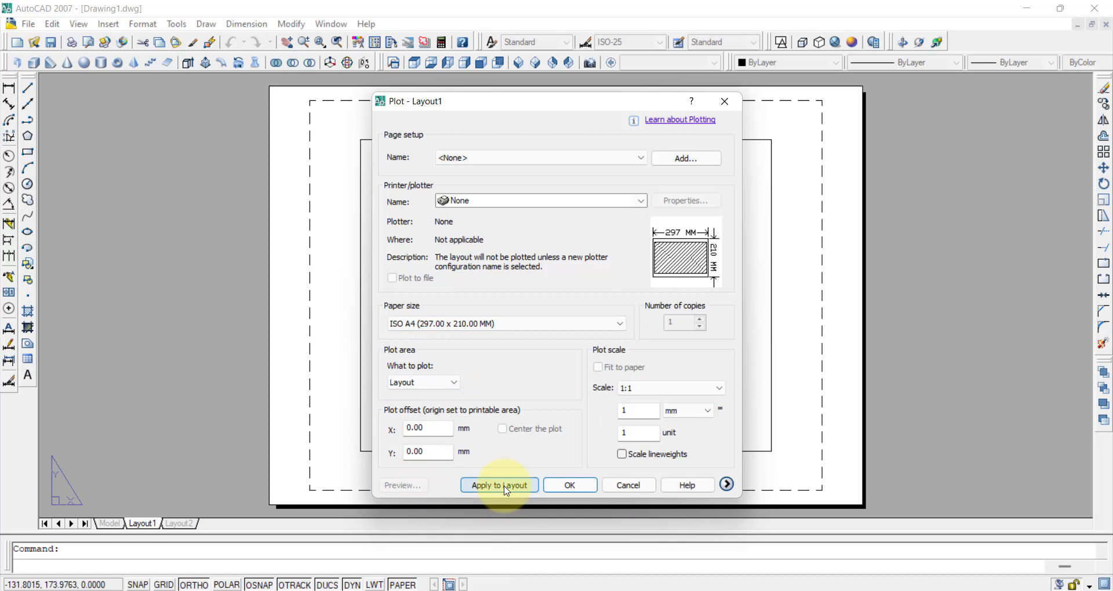
{"action": "left_click", "coordinate": [628, 486]}
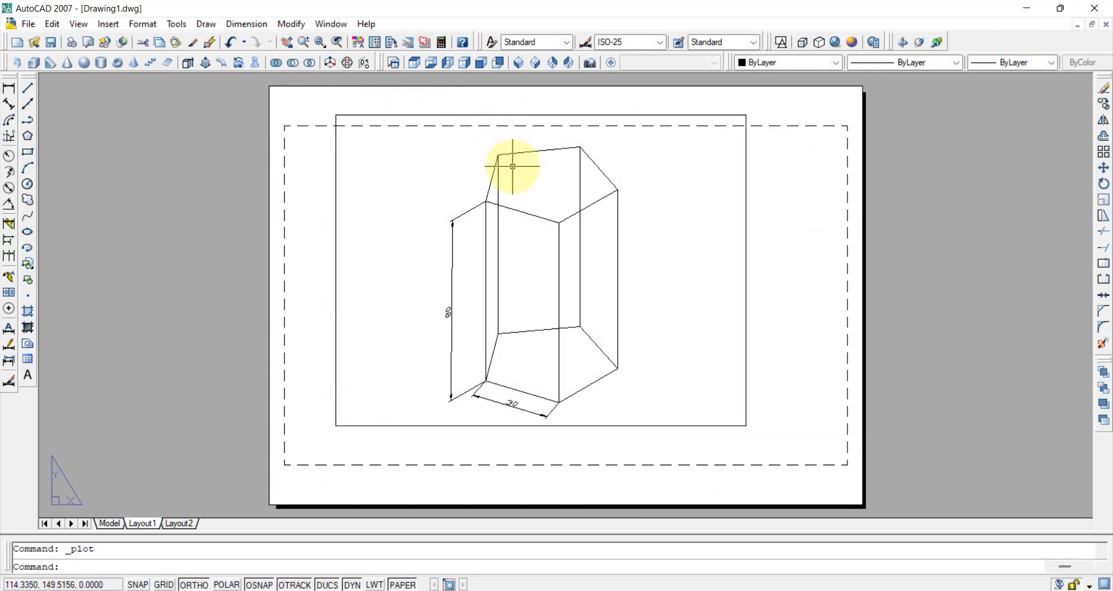
- Stretch the viewport frame to sit just inside the printable margins, re-centre the prism within it, and return to paper space
{"action": "left_click", "coordinate": [627, 116]}
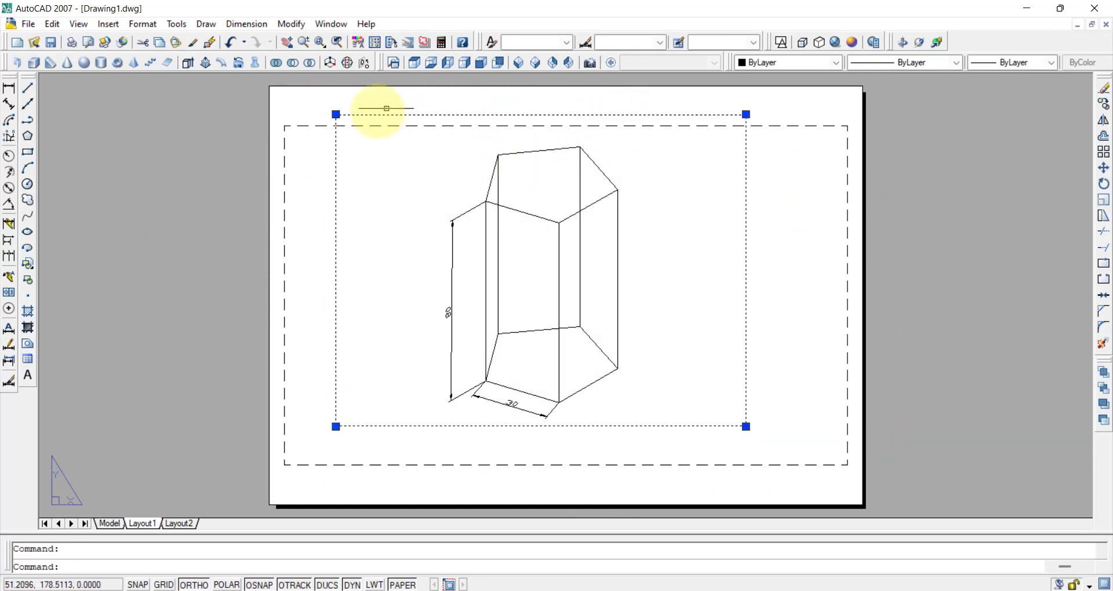
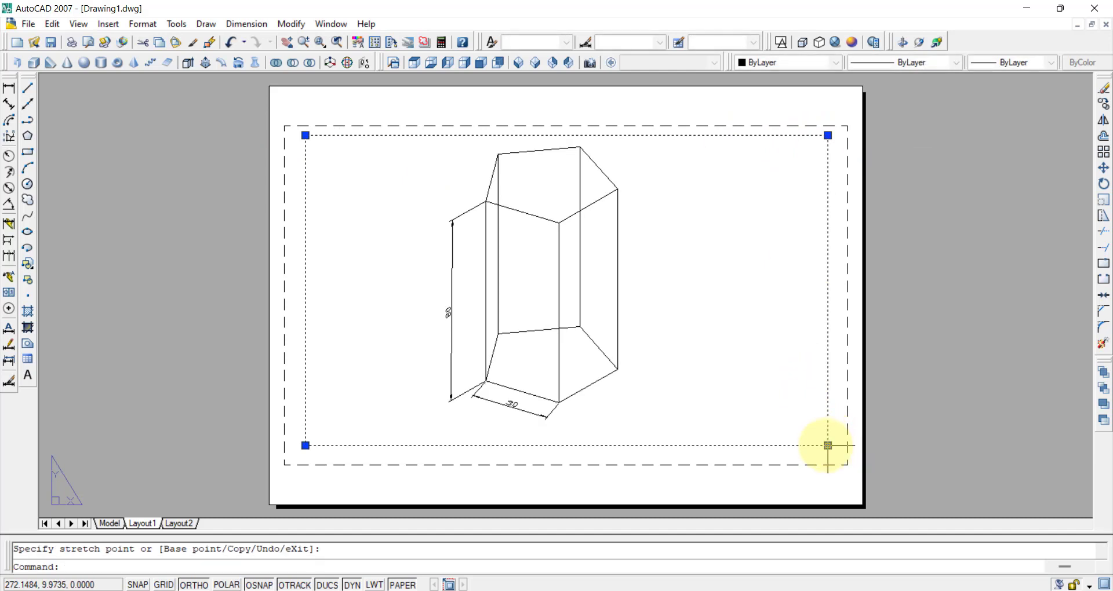
{"action": "left_click", "coordinate": [740, 293]}
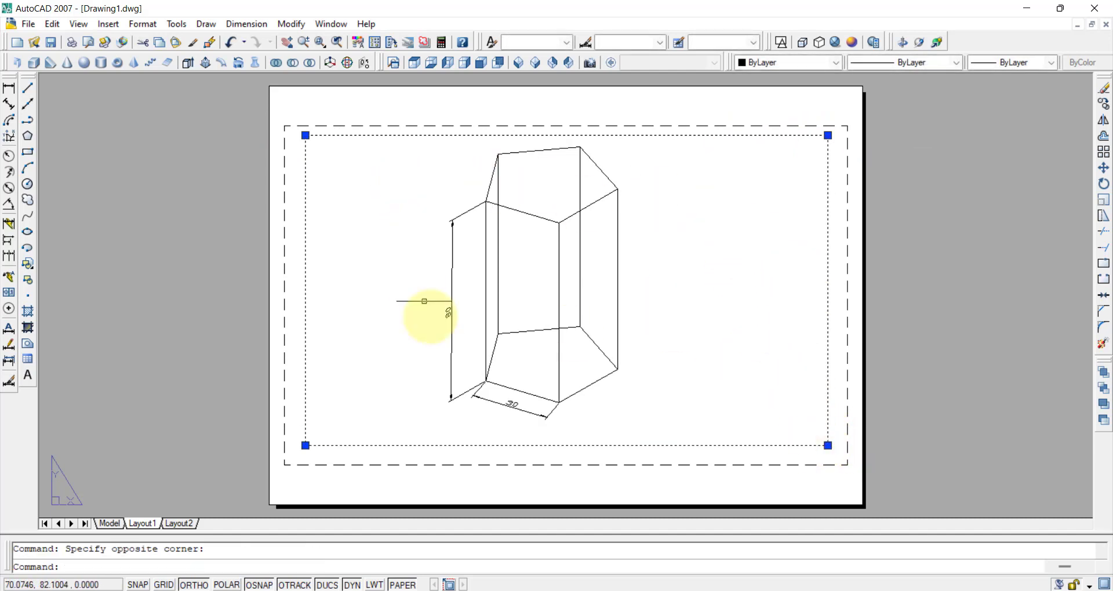
{"action": "double_click", "coordinate": [769, 256]}
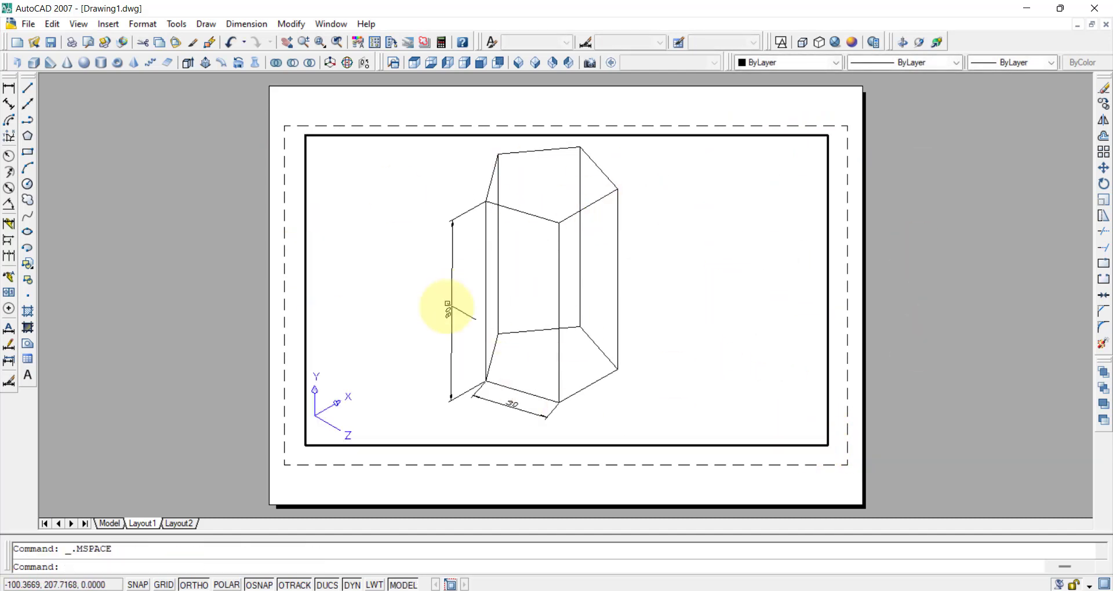
{"action": "mouse_move", "coordinate": [641, 256]}
{"action": "middle_mouse_down"}
{"action": "mouse_move", "coordinate": [641, 278]}
{"action": "mouse_move", "coordinate": [656, 272]}
{"action": "middle_mouse_up"}
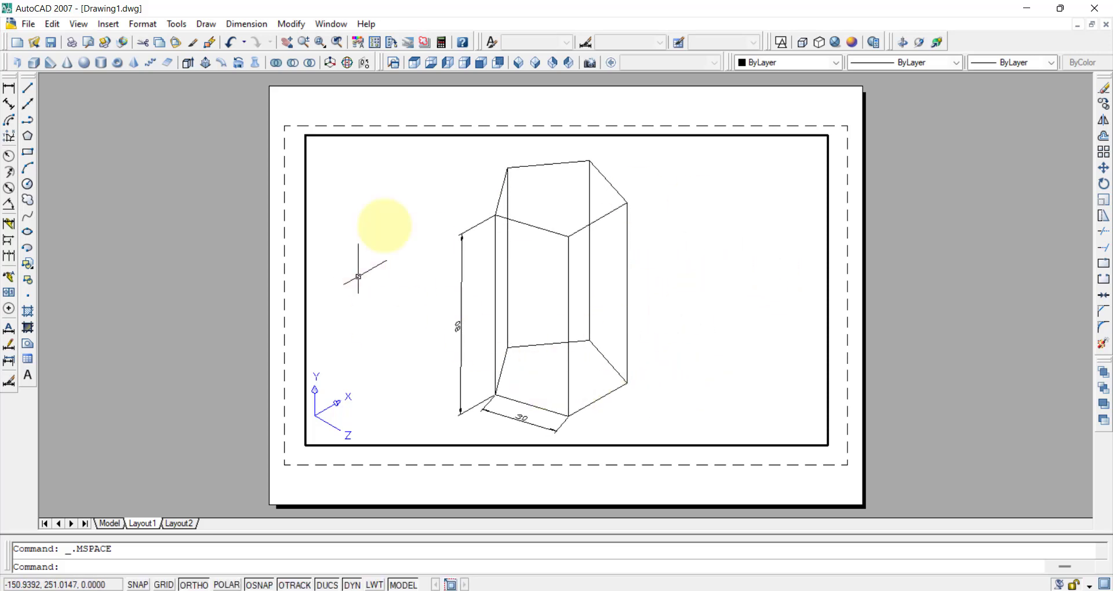
{"action": "double_click", "coordinate": [838, 108]}
- Add the multiline text "A" just outside the rear left corner of the prism's top face
{"action": "type", "text": "mt"}
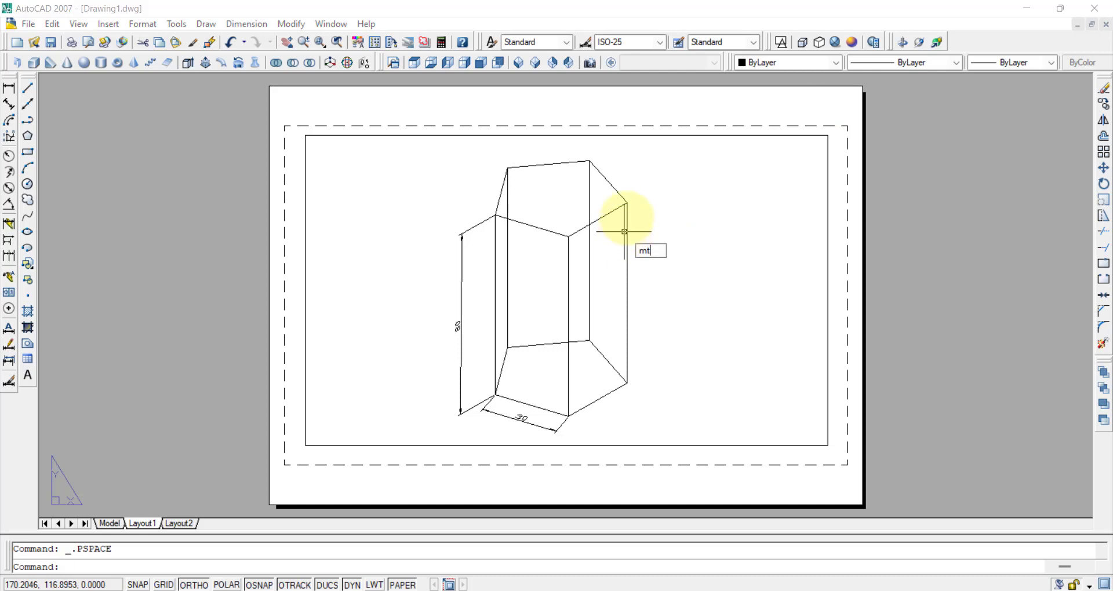
{"action": "key", "text": "Return"}
{"action": "left_click", "coordinate": [474, 153]}
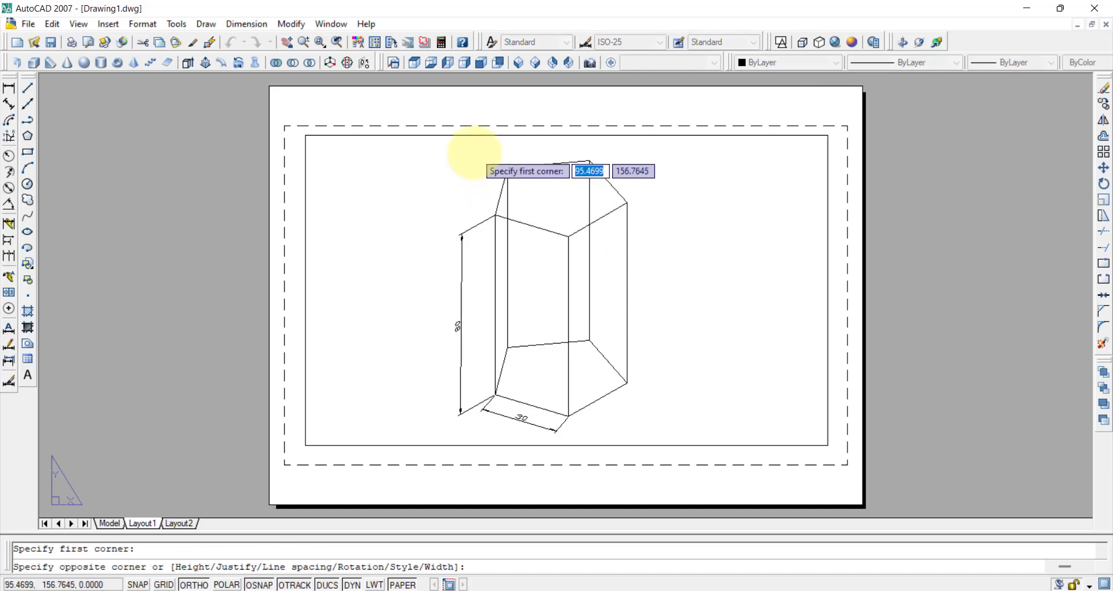
{"action": "left_click", "coordinate": [508, 169]}
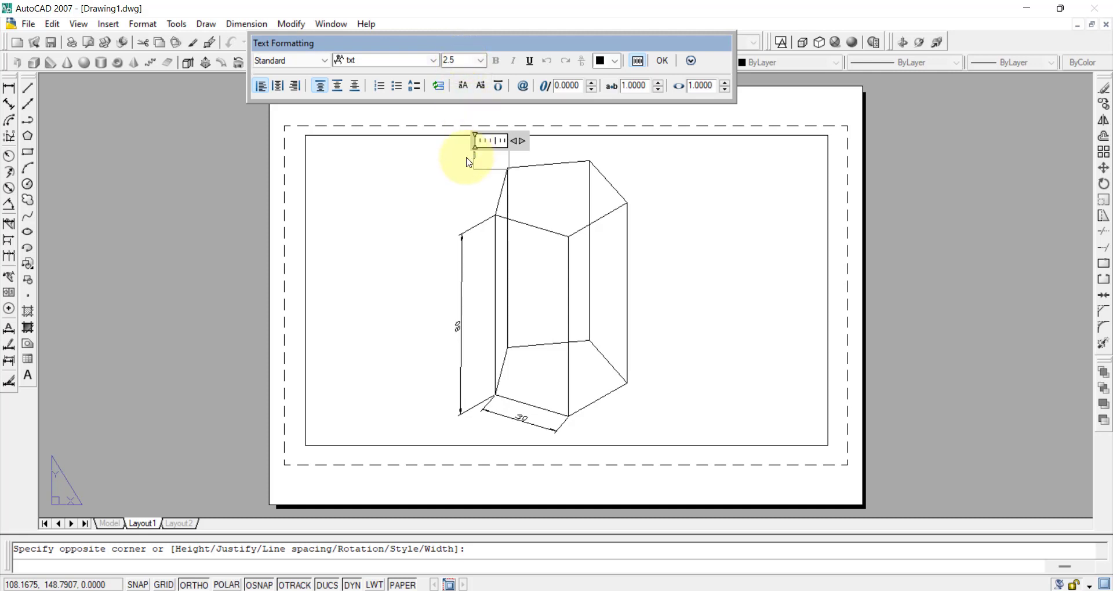
{"action": "type", "text": "A"}
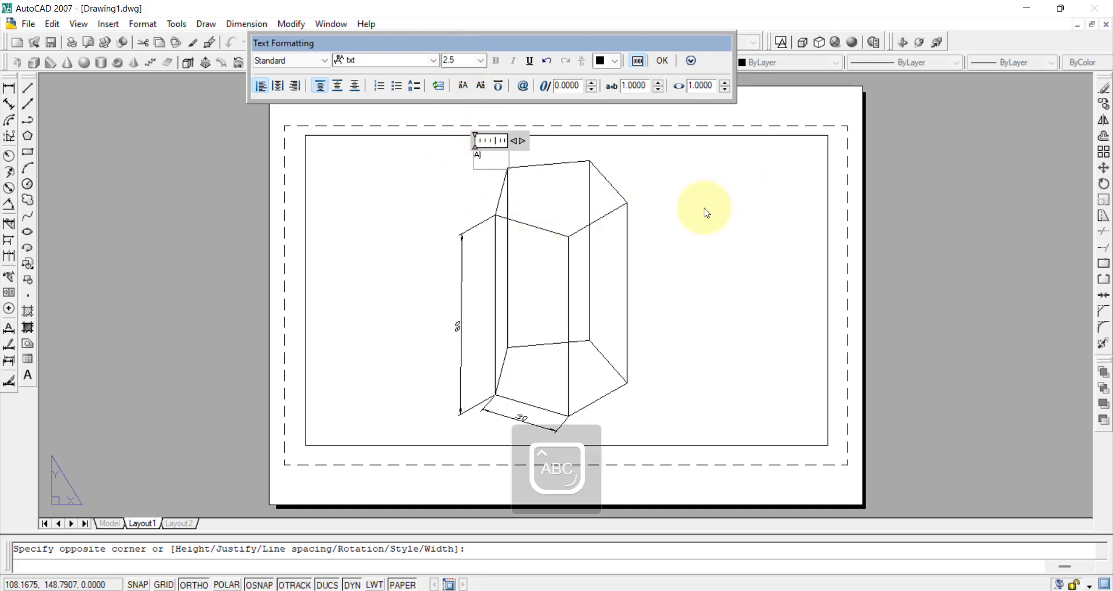
{"action": "left_click", "coordinate": [698, 209]}
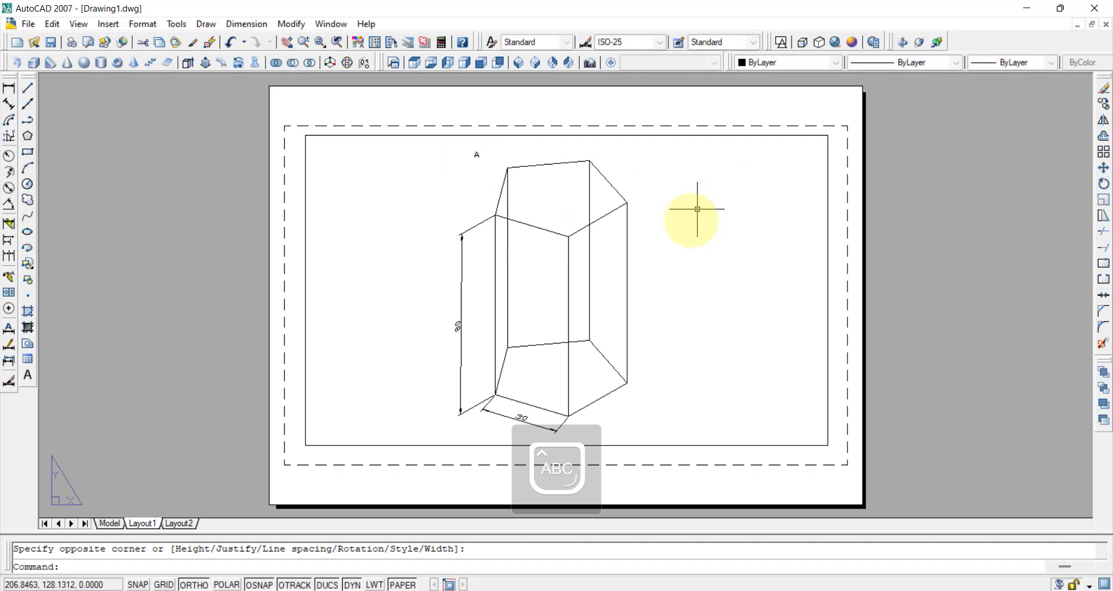
- Set the "A" label's text height to 5 and move it closer to the rear left top corner
{"action": "double_click", "coordinate": [478, 154]}
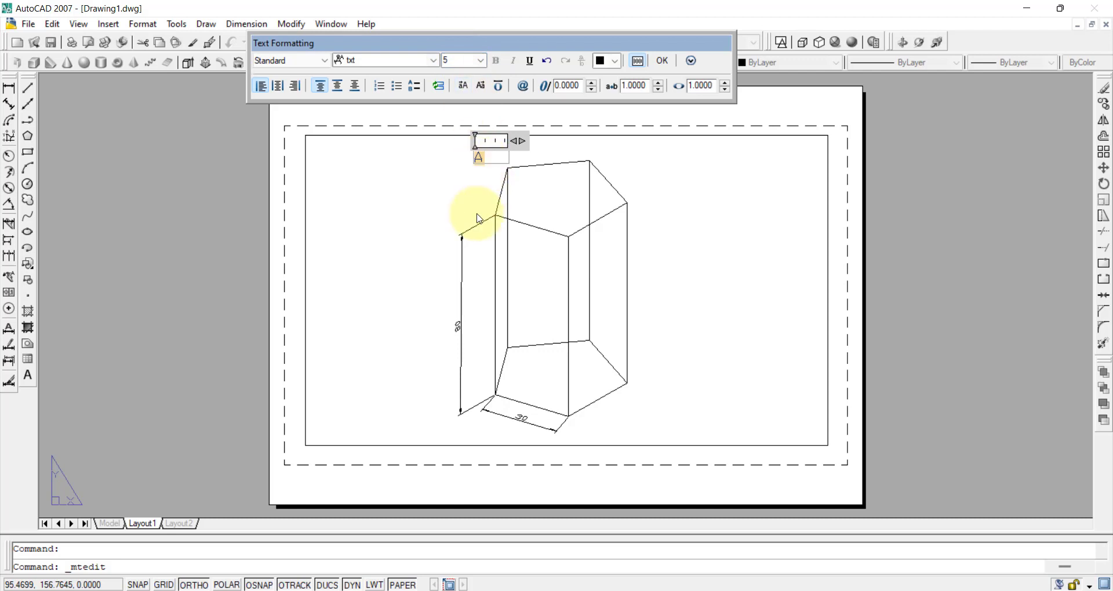
{"action": "left_click", "coordinate": [656, 61]}
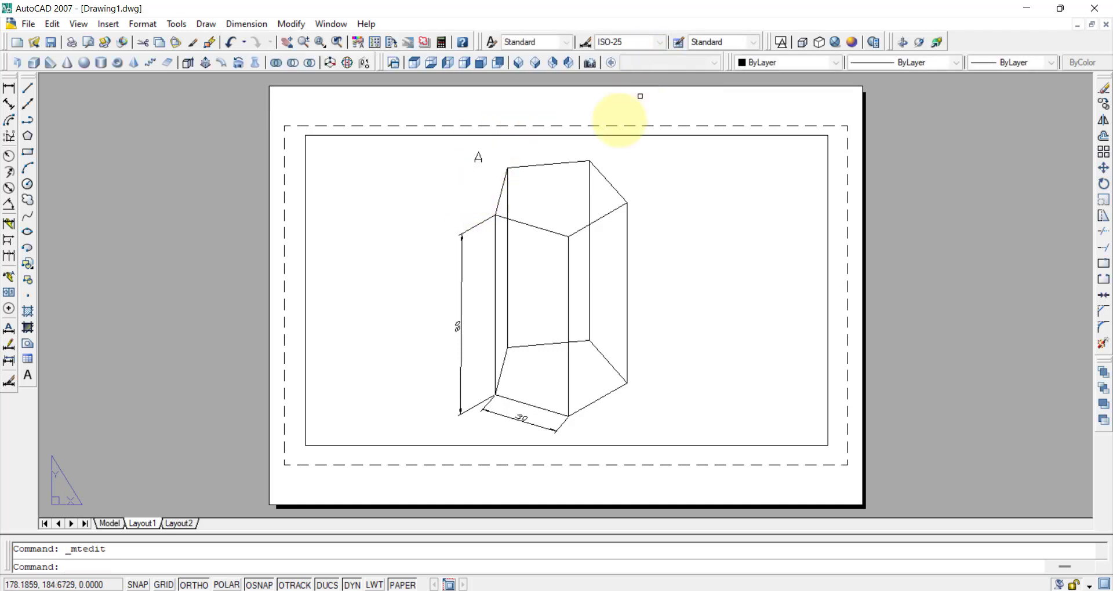
{"action": "left_click", "coordinate": [476, 157]}
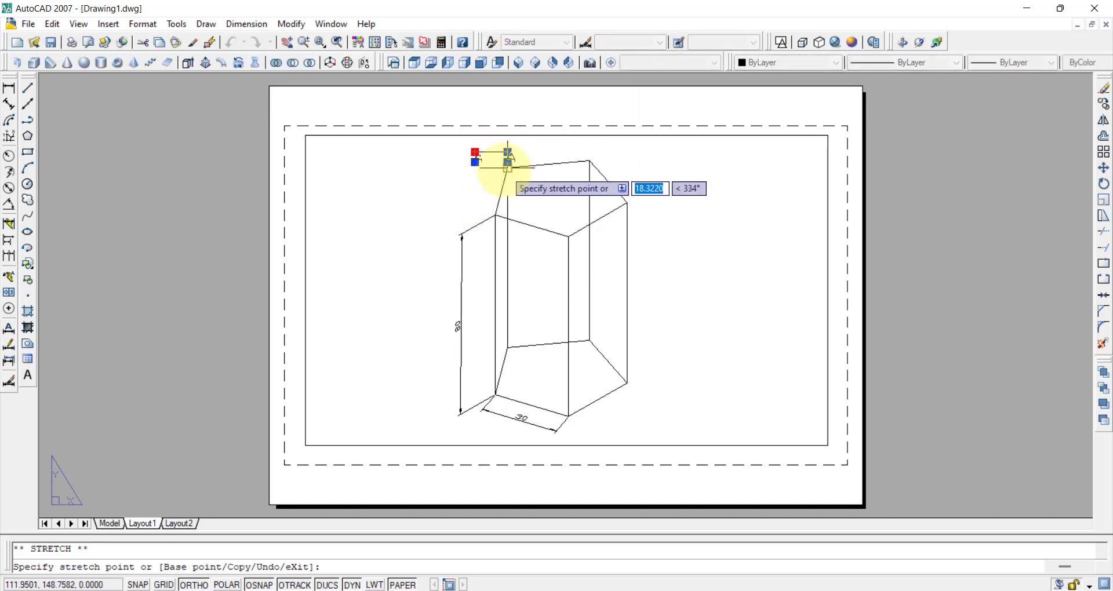
{"action": "left_click", "coordinate": [494, 157]}
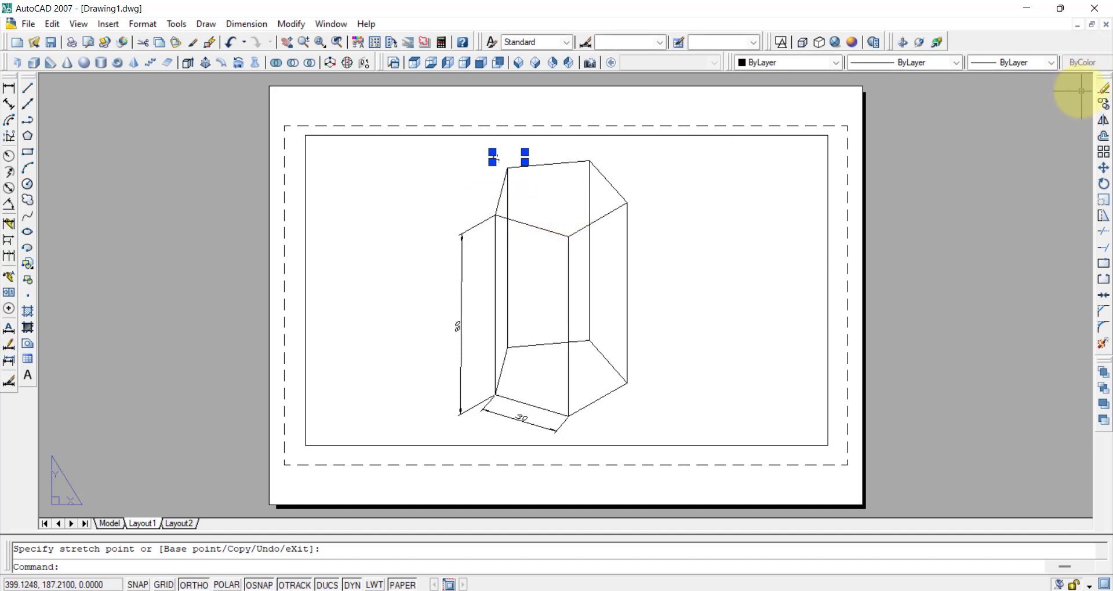
- Copy the "A" label from the rear left corner to the other four corners of the prism's top face
{"action": "left_click", "coordinate": [1105, 105]}
{"action": "left_click", "coordinate": [494, 158]}
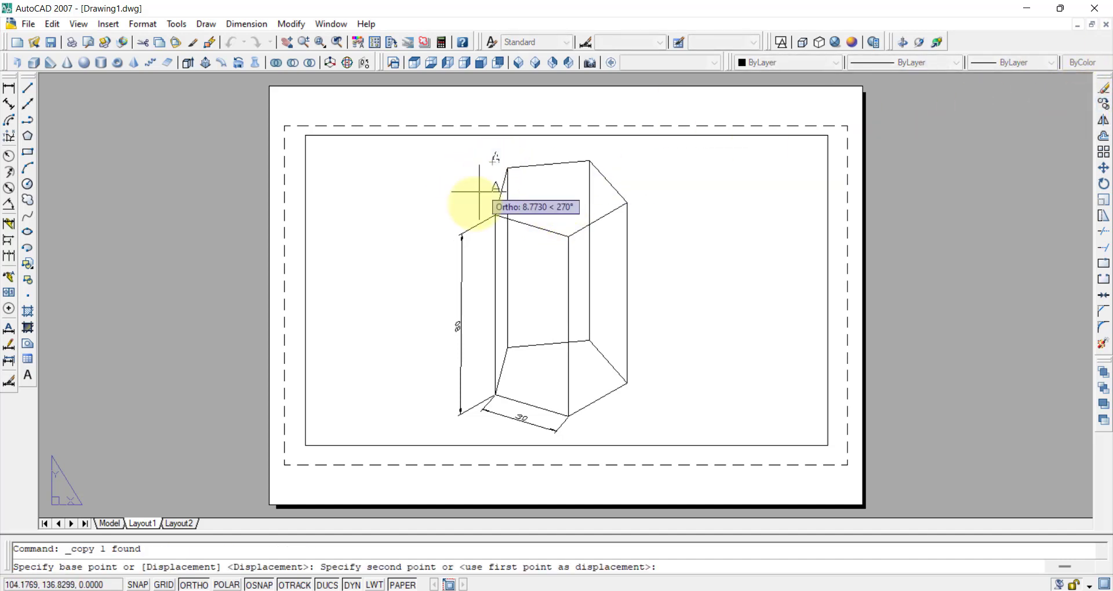
{"action": "left_click", "coordinate": [591, 157]}
{"action": "left_click", "coordinate": [644, 218]}
{"action": "left_click", "coordinate": [582, 254]}
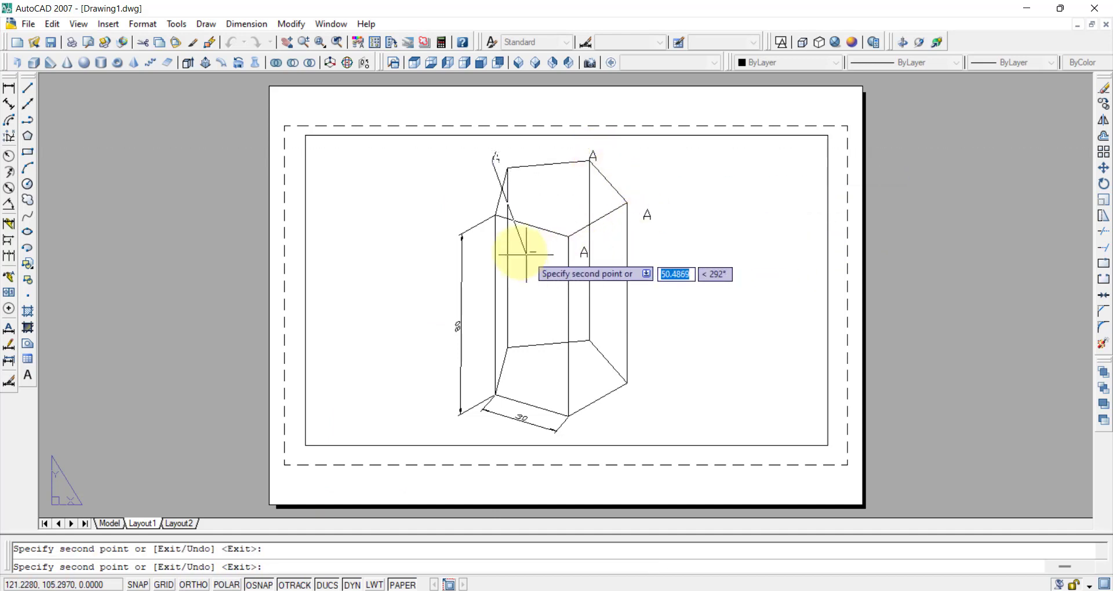
{"action": "left_click", "coordinate": [485, 238]}
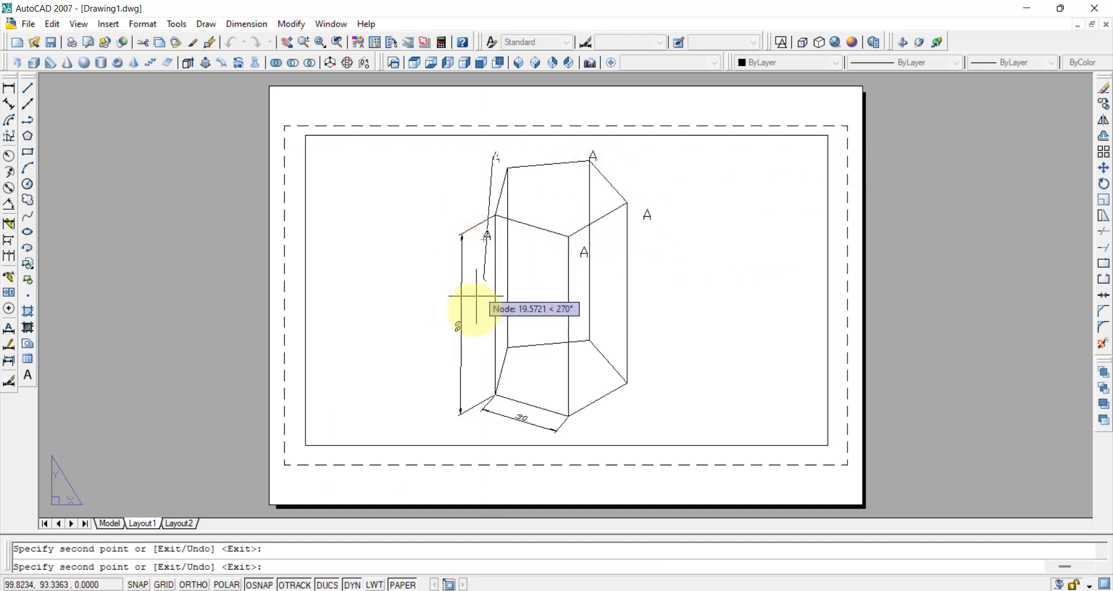
- Place further copies of the "A" label at the five corners of the prism's bottom face and end the copy
{"action": "left_click", "coordinate": [514, 369]}
{"action": "left_click", "coordinate": [602, 350]}
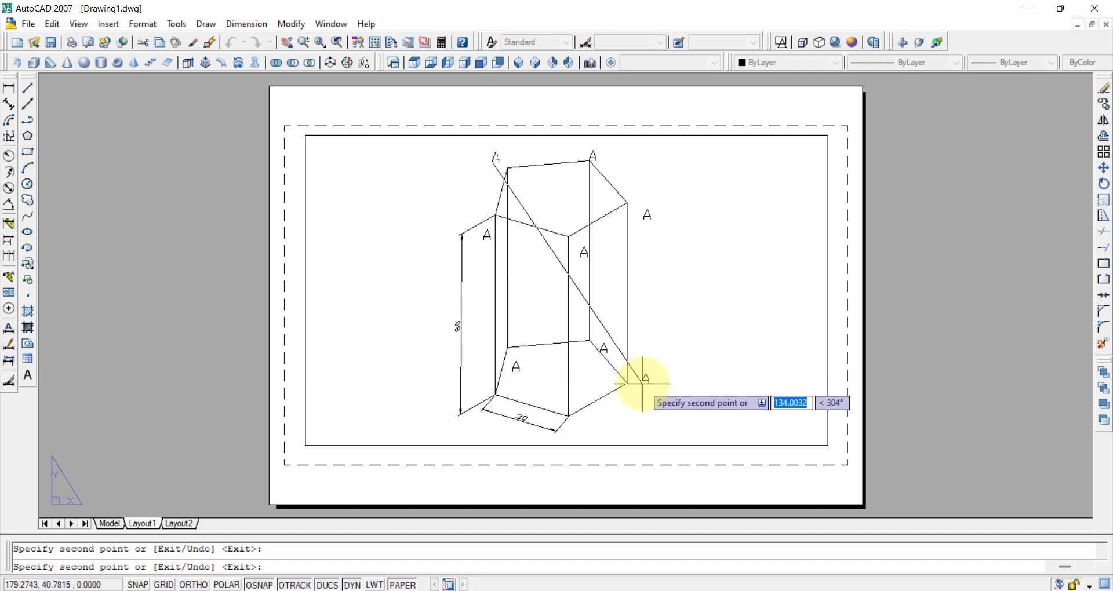
{"action": "left_click", "coordinate": [644, 382]}
{"action": "left_click", "coordinate": [568, 416]}
{"action": "left_click", "coordinate": [473, 421]}
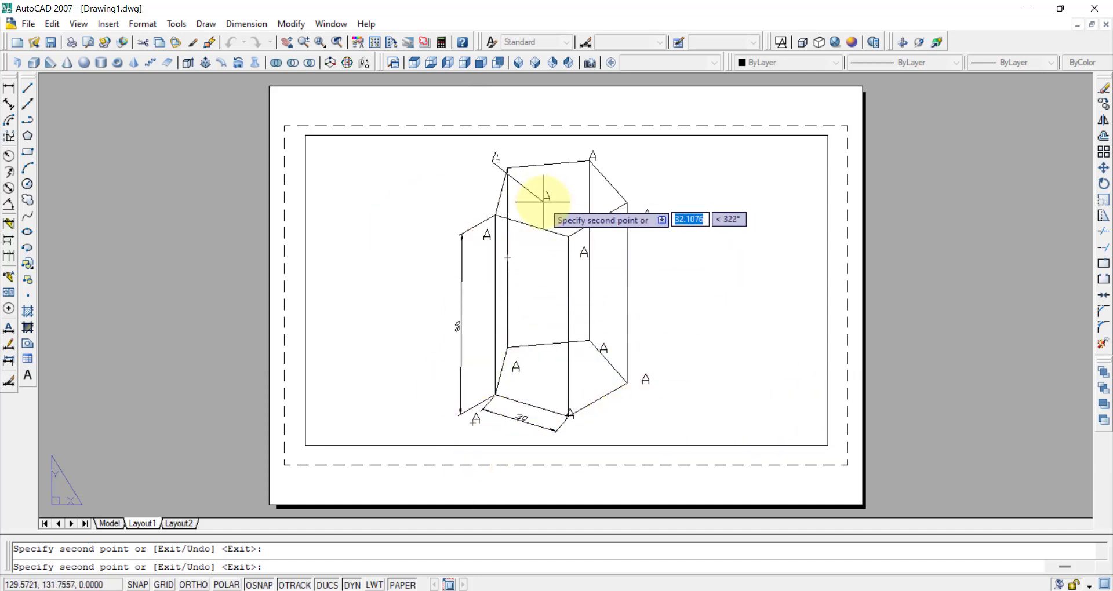
{"action": "key", "text": "Escape"}
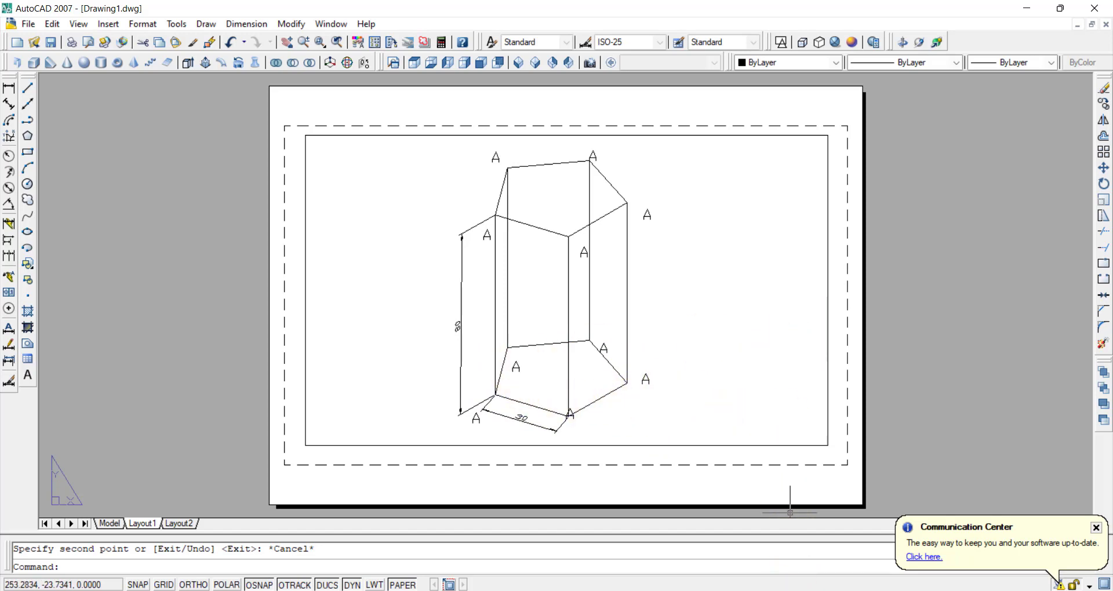
- Switch to the Word question document, read question 2 for the prism's shape, size and resting plane, and return to AutoCAD
{"action": "key", "text": "alt+Tab"}
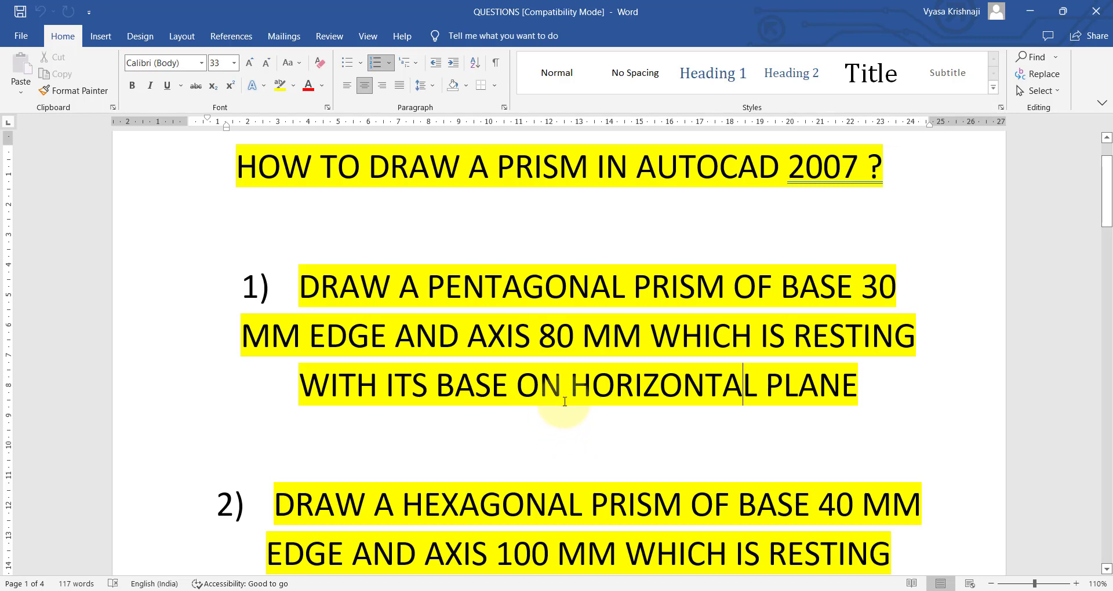
{"action": "scroll", "coordinate": [569, 391], "scroll_direction": "down", "scroll_amount": 2}
{"action": "scroll", "coordinate": [637, 349], "scroll_direction": "down", "scroll_amount": 2}
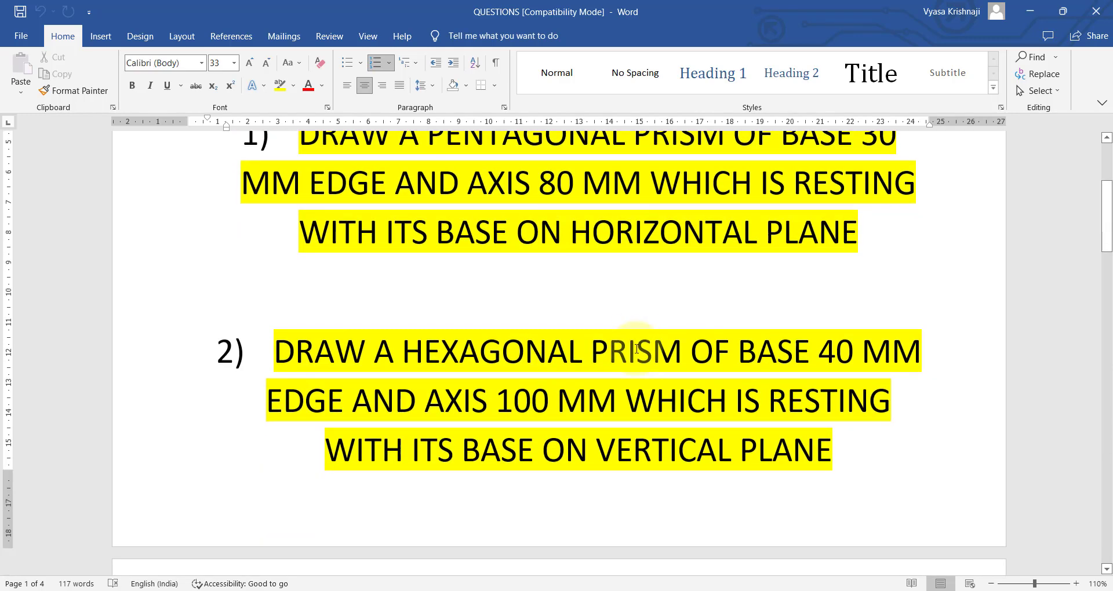
{"action": "left_click_drag", "start_coordinate": [600, 351], "coordinate": [681, 351]}
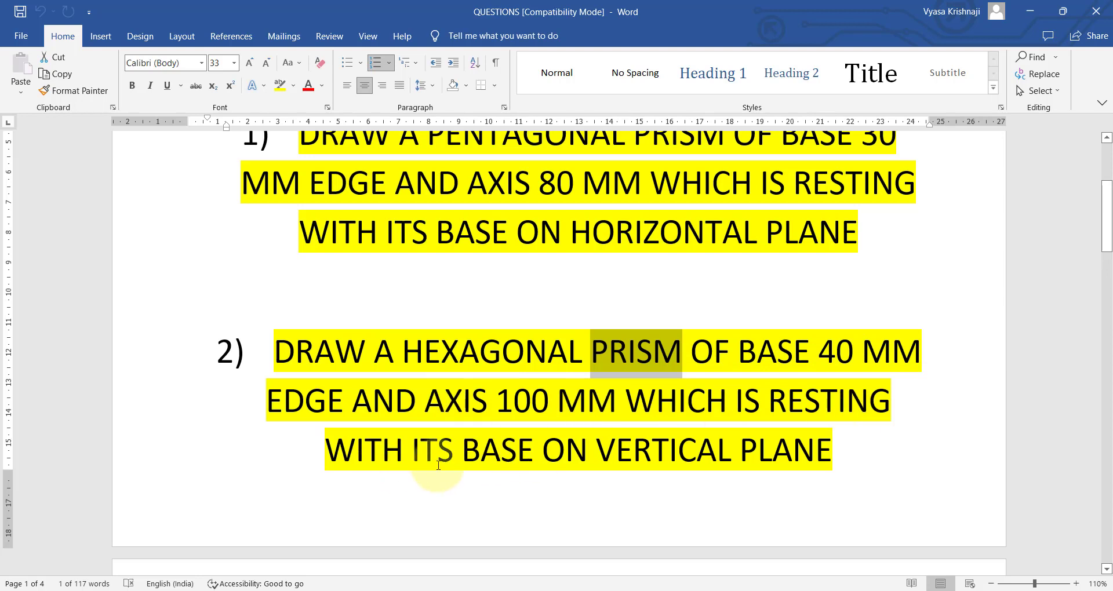
{"action": "left_click_drag", "start_coordinate": [833, 455], "coordinate": [597, 452]}
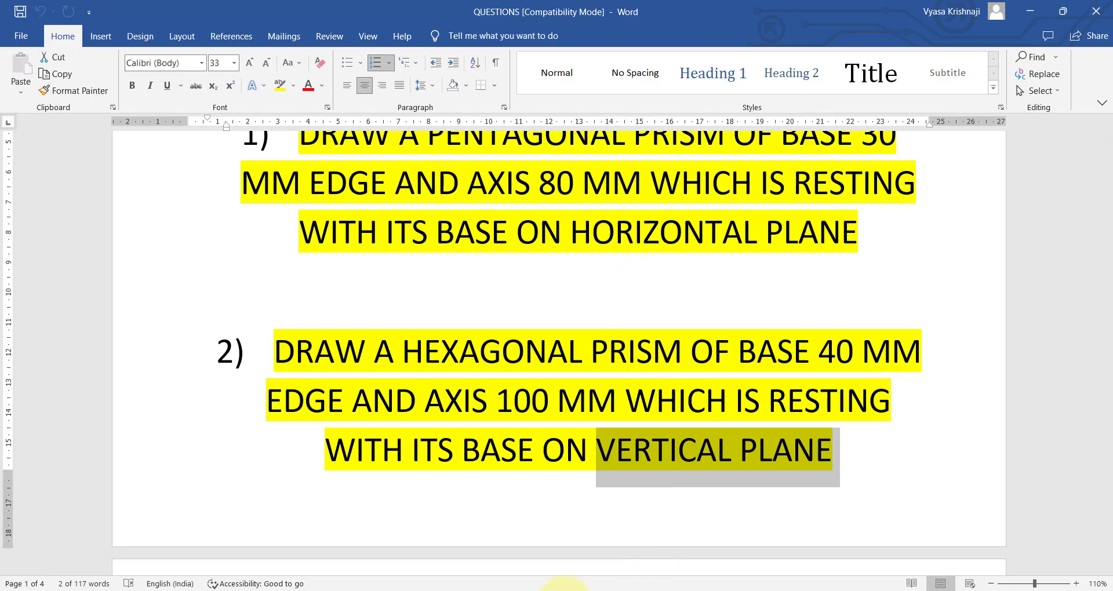
{"action": "key", "text": "alt+Tab"}
{"action": "left_click", "coordinate": [447, 9]}
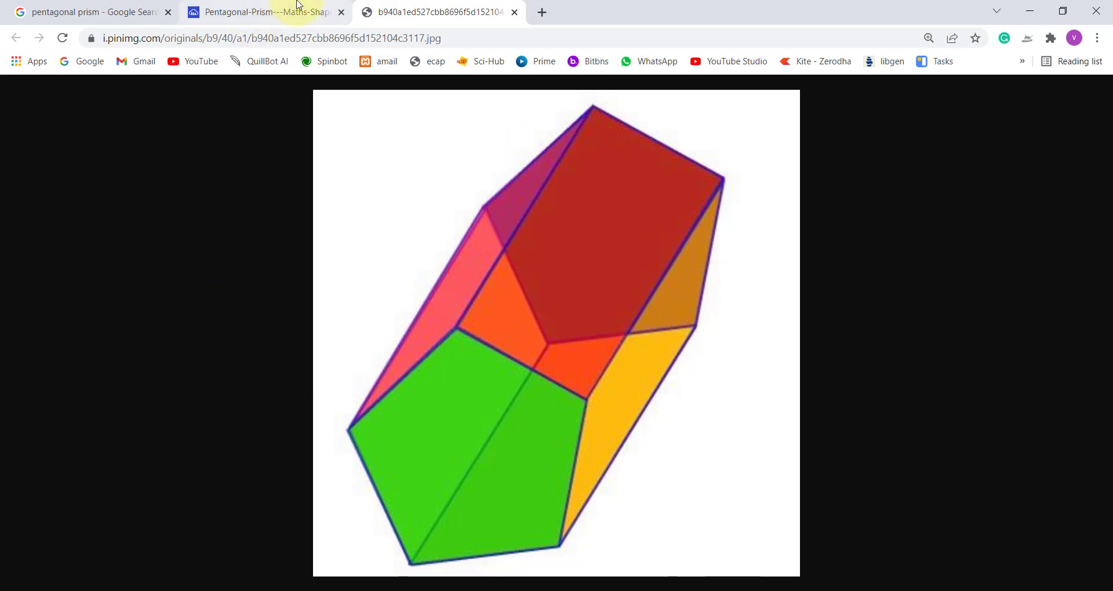
{"action": "left_click", "coordinate": [697, 588]}
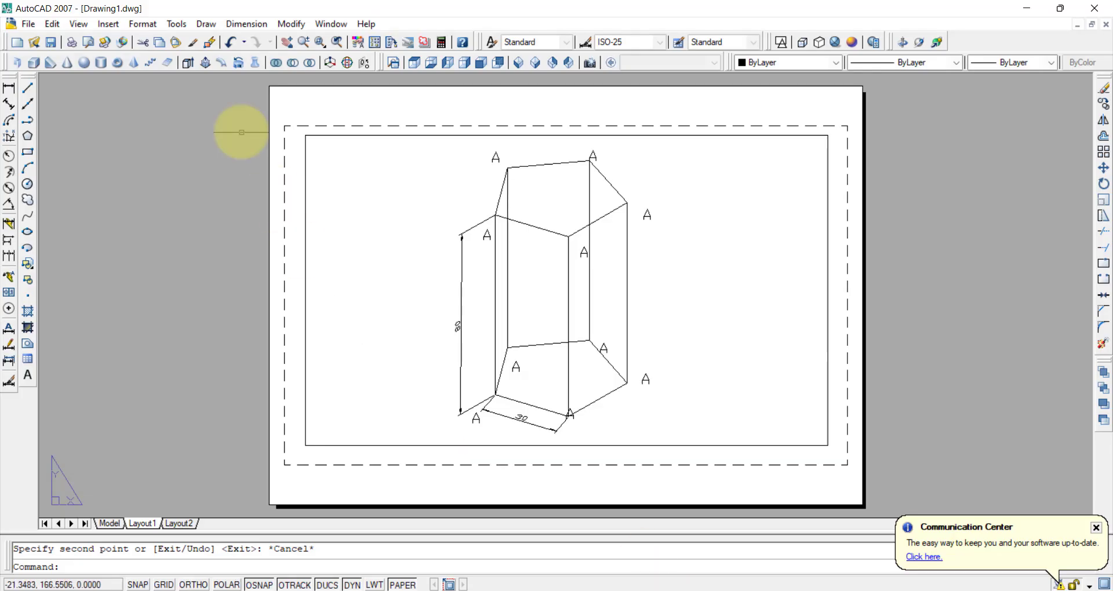
- Create a new drawing from the acad.dwt template and dismiss the Communication Center notice
{"action": "left_click", "coordinate": [28, 24]}
{"action": "left_click", "coordinate": [54, 50]}
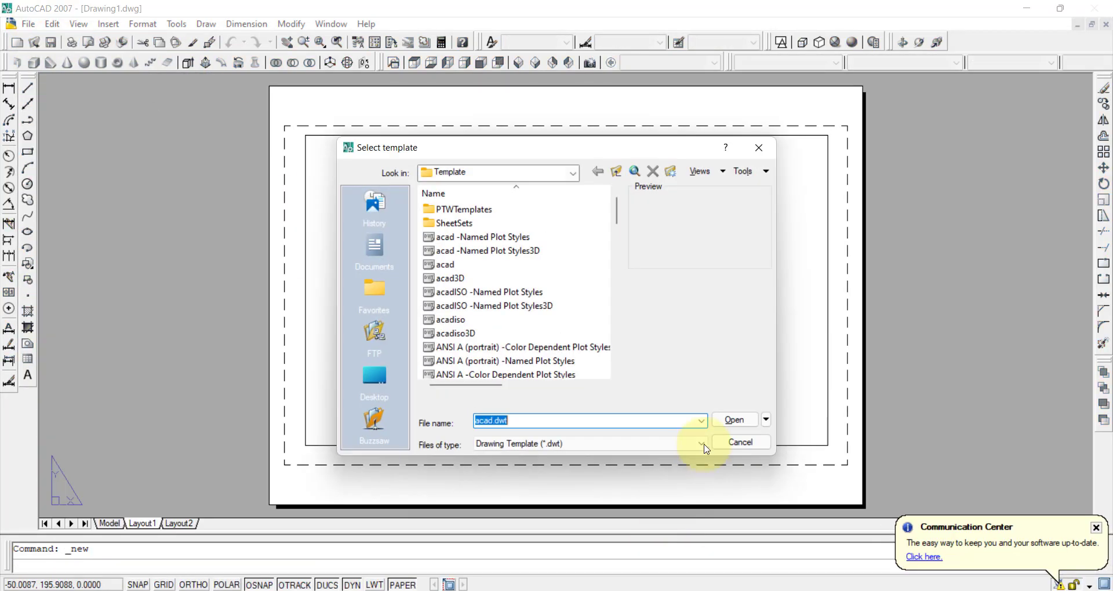
{"action": "left_click", "coordinate": [727, 424]}
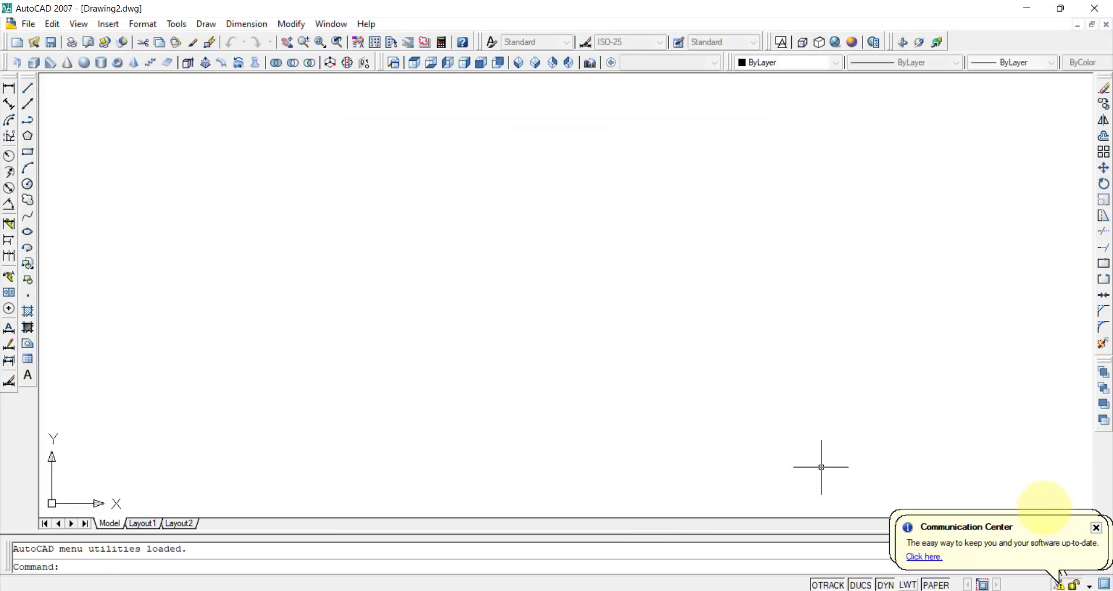
{"action": "left_click", "coordinate": [1096, 528]}
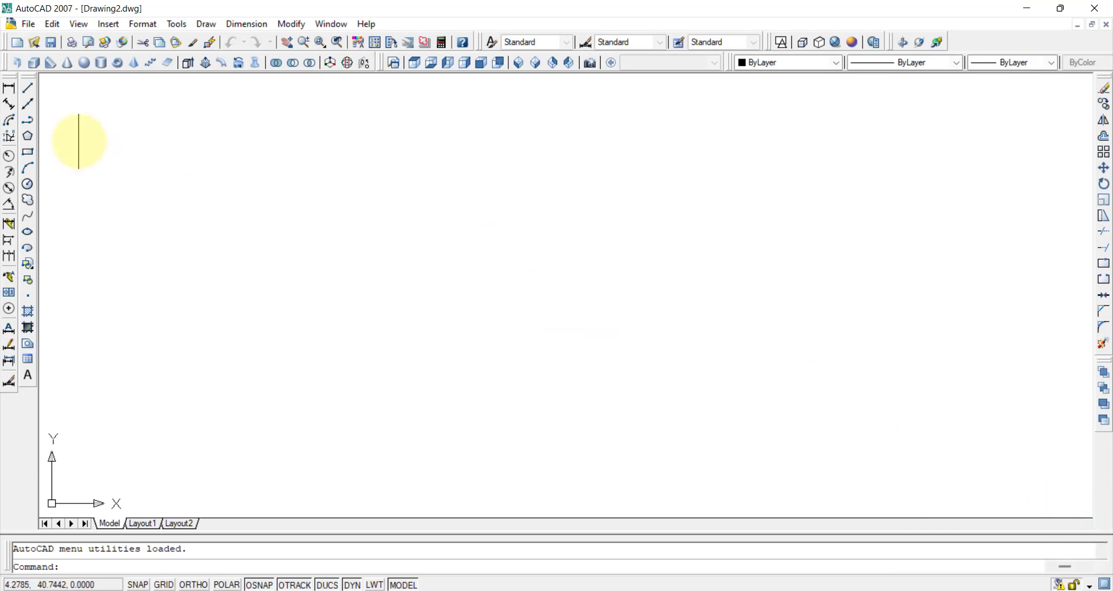
- Set the new drawing to the Front view and recheck question 2 in Word before returning to AutoCAD
{"action": "left_click", "coordinate": [415, 63]}
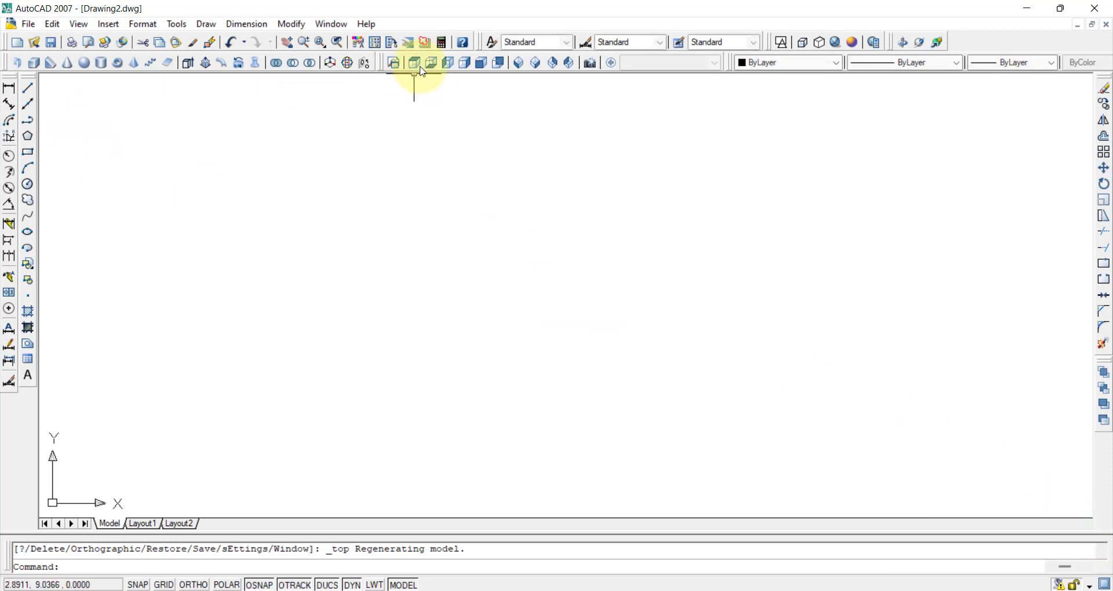
{"action": "left_click", "coordinate": [481, 67]}
{"action": "key", "text": "alt+Tab"}
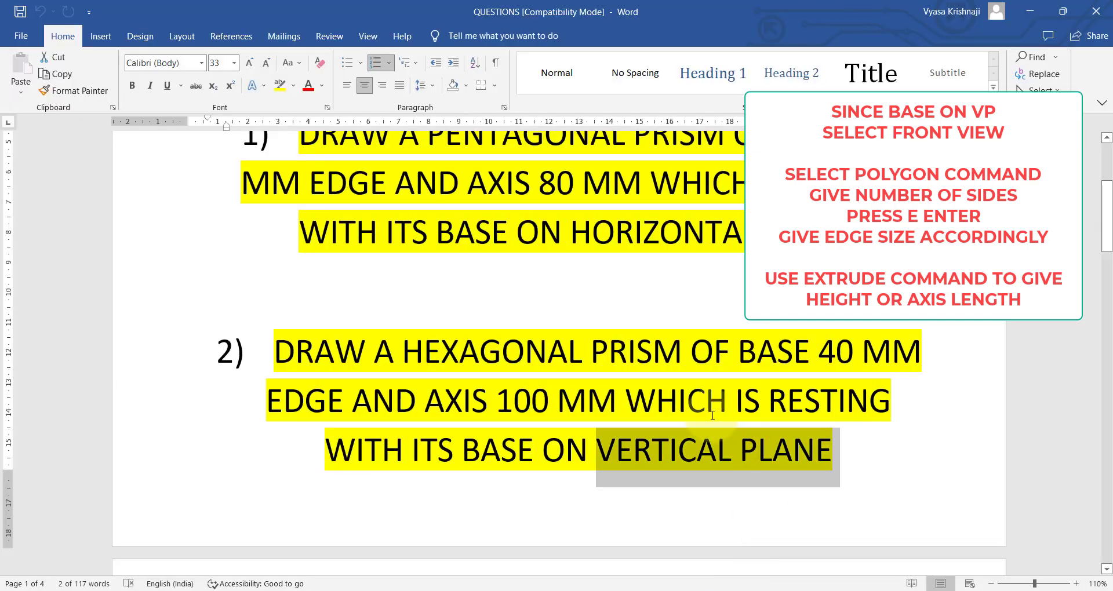
{"action": "left_click", "coordinate": [625, 400]}
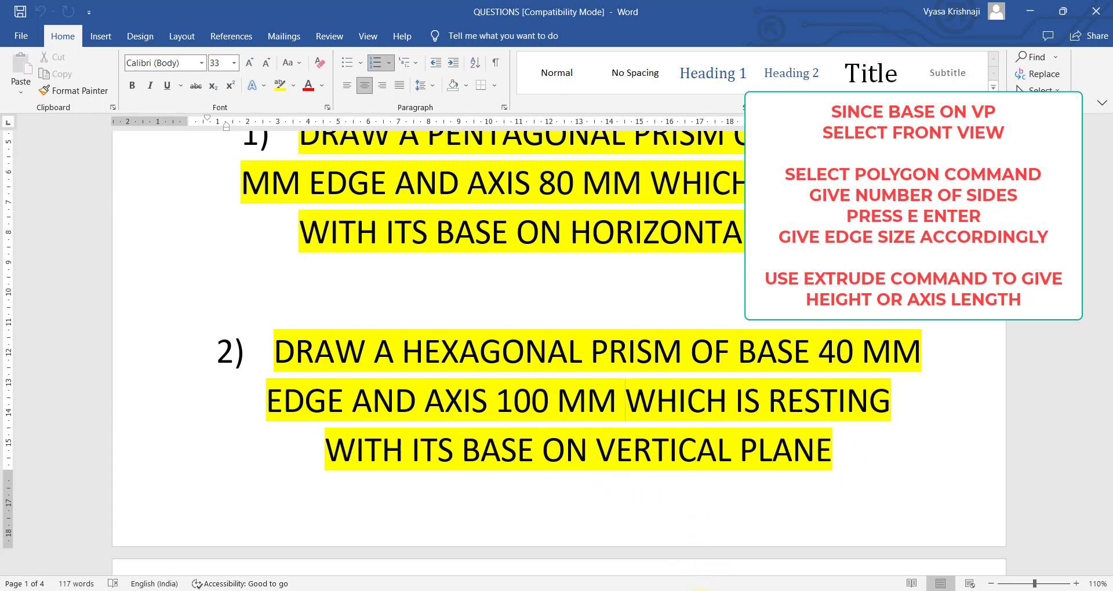
{"action": "key", "text": "alt+Tab"}
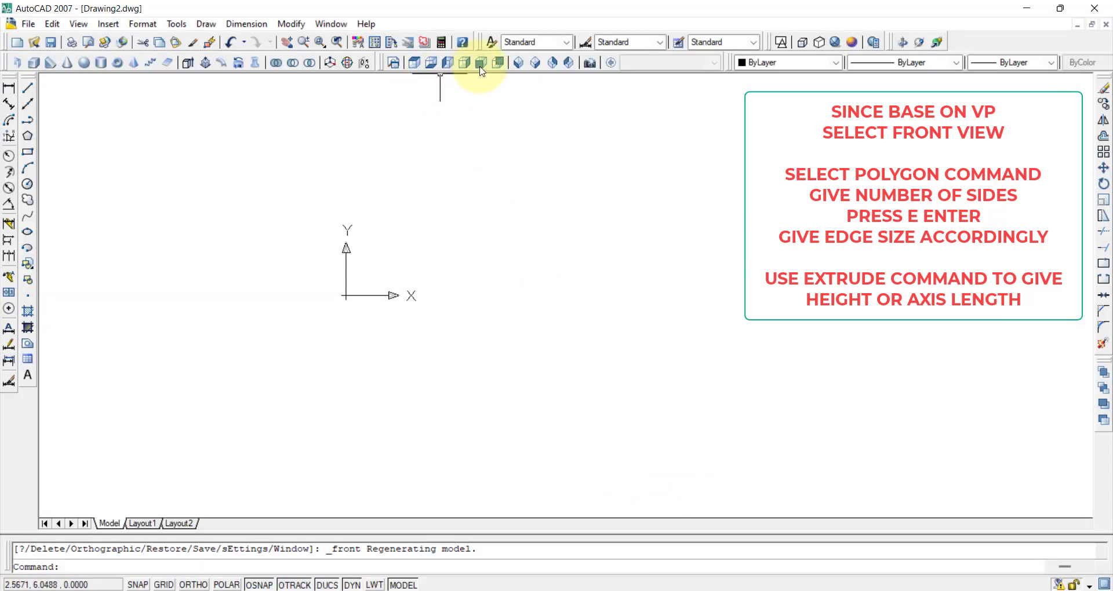
- Draw a 6-sided polygon by its edge, with a horizontal bottom edge 40 mm long and Ortho on
{"action": "left_click", "coordinate": [29, 138]}
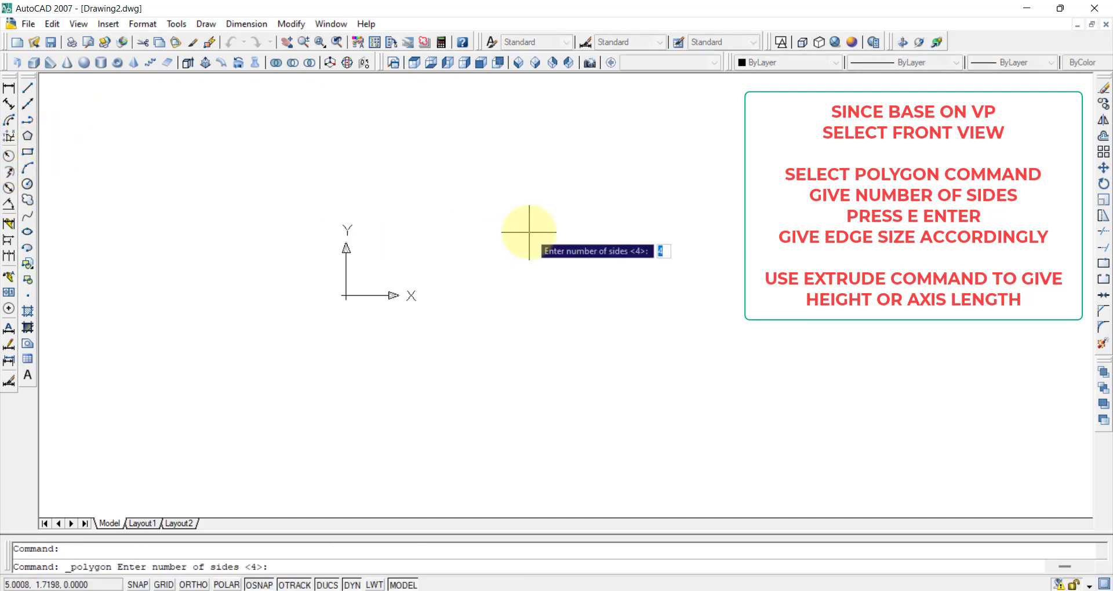
{"action": "type", "text": "6"}
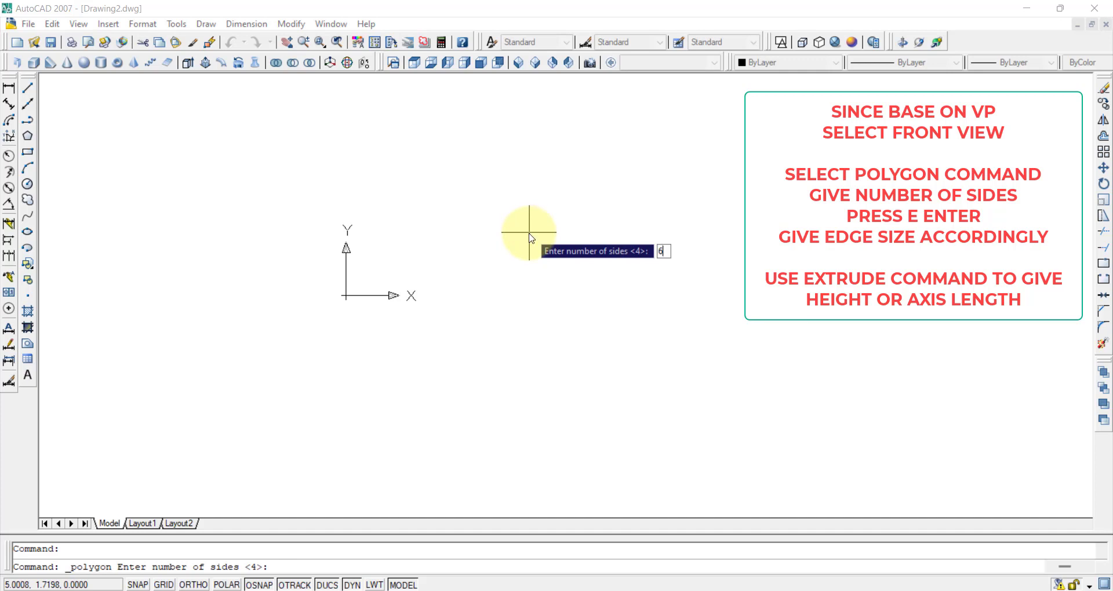
{"action": "key", "text": "Return"}
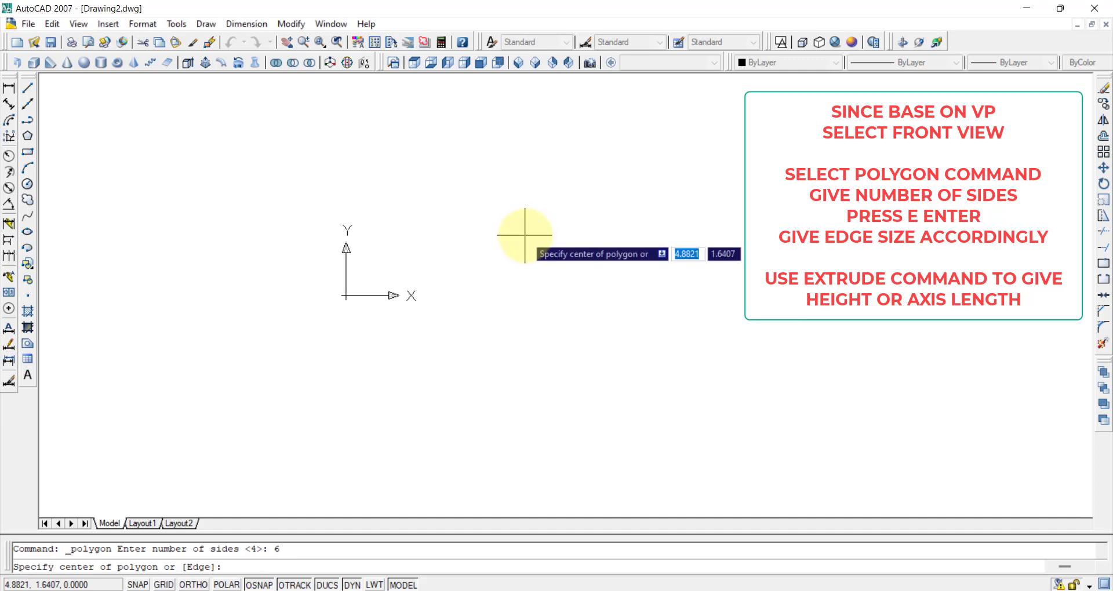
{"action": "type", "text": "E"}
{"action": "key", "text": "Return"}
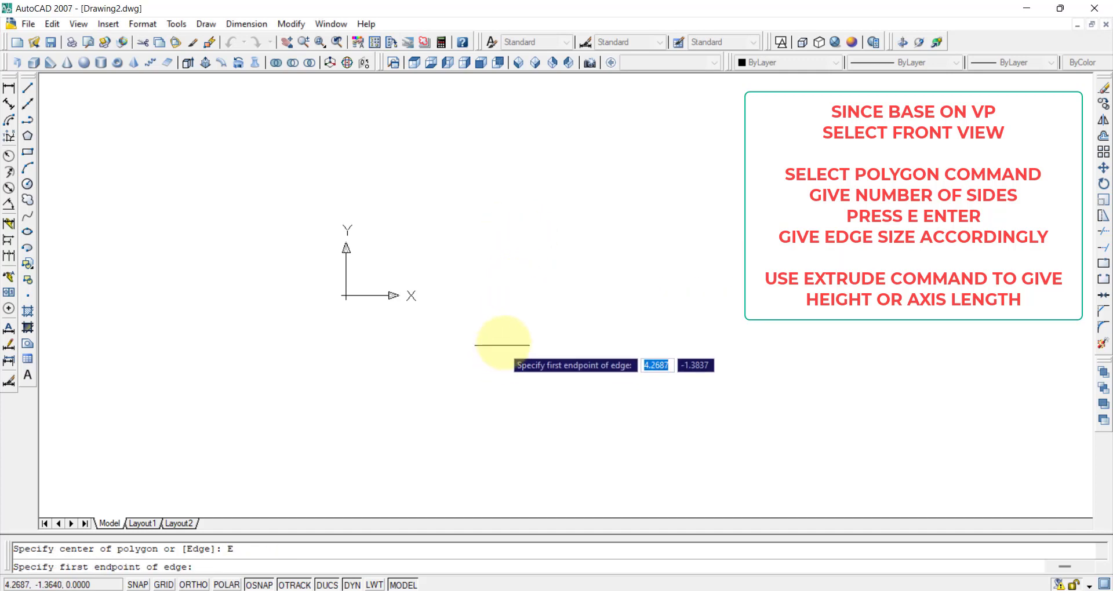
{"action": "left_click", "coordinate": [509, 335]}
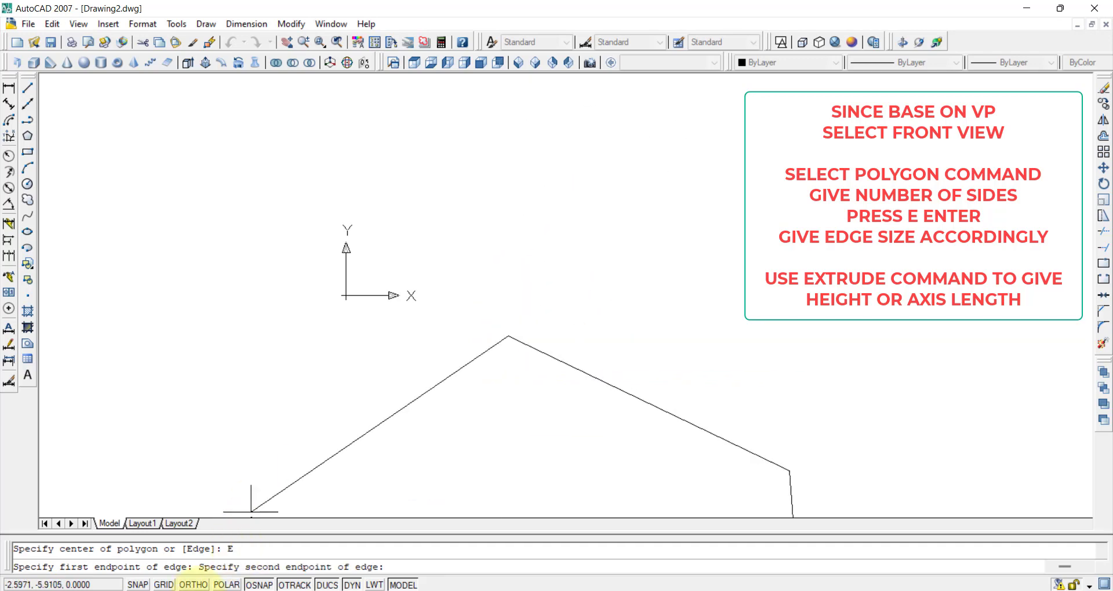
{"action": "left_click", "coordinate": [193, 584]}
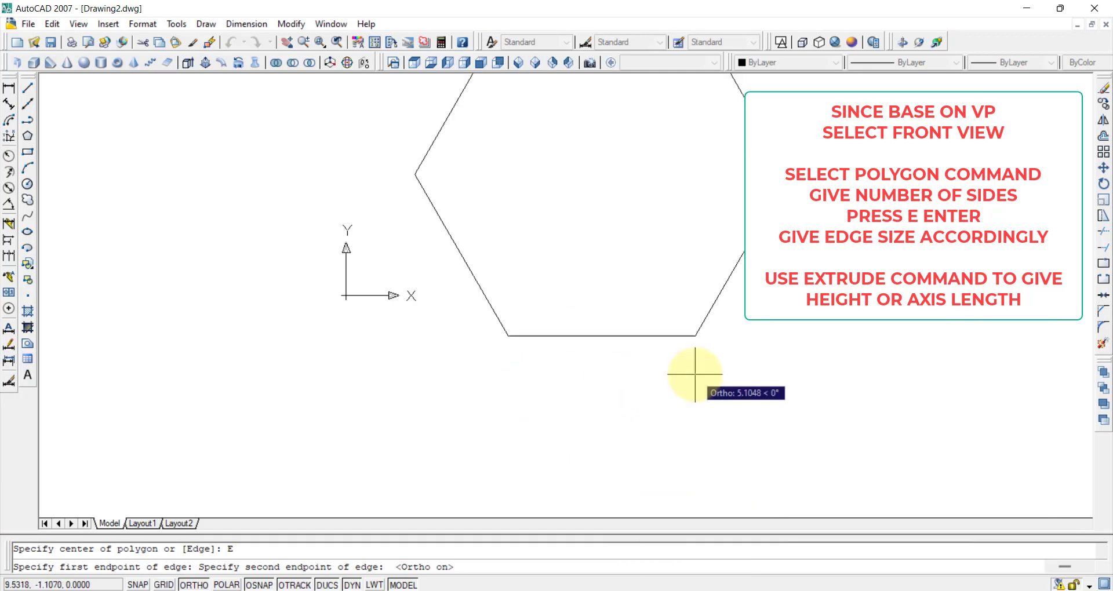
{"action": "type", "text": "40"}
{"action": "key", "text": "Return"}
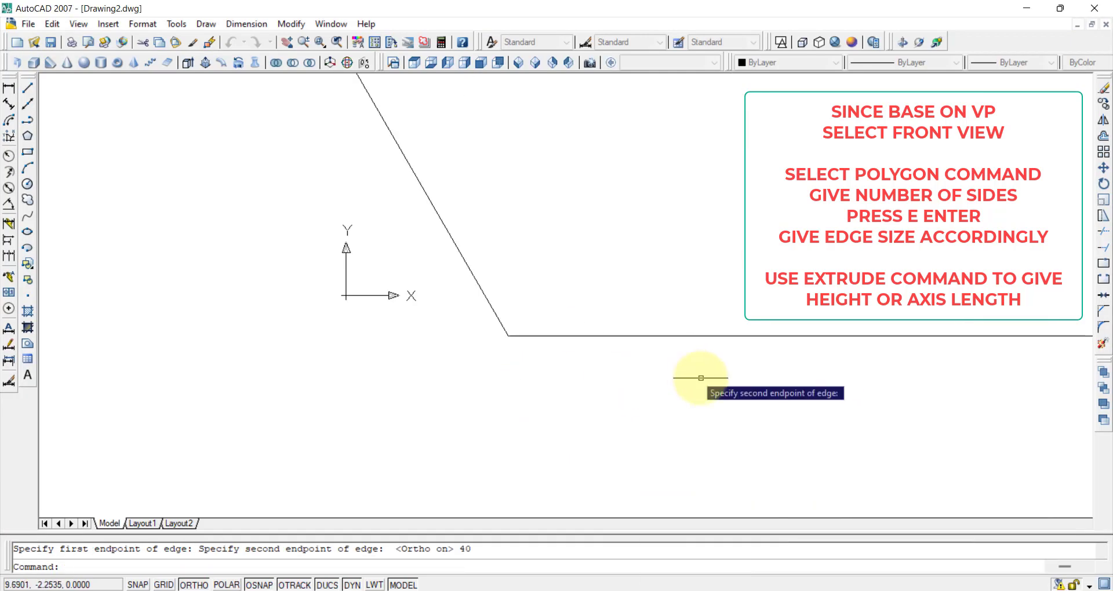
- Fit the whole hexagon in view, inspect it from the SW Isometric direction, and return to the Front view
{"action": "scroll", "coordinate": [706, 292], "scroll_direction": "down", "scroll_amount": 5}
{"action": "scroll", "coordinate": [706, 292], "scroll_direction": "down", "scroll_amount": 5}
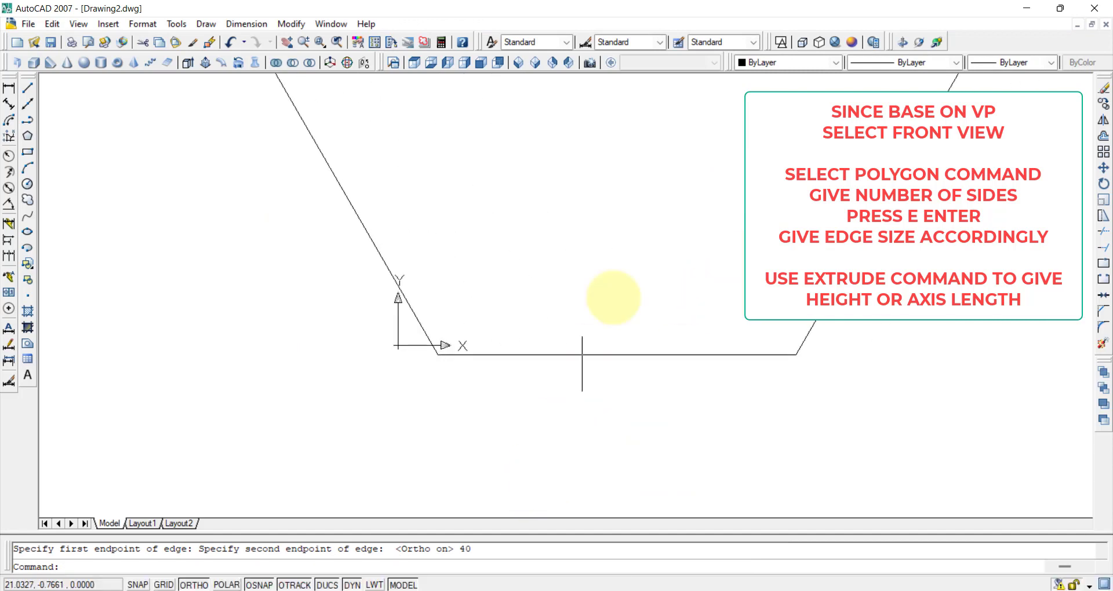
{"action": "type", "text": "z"}
{"action": "key", "text": "Return"}
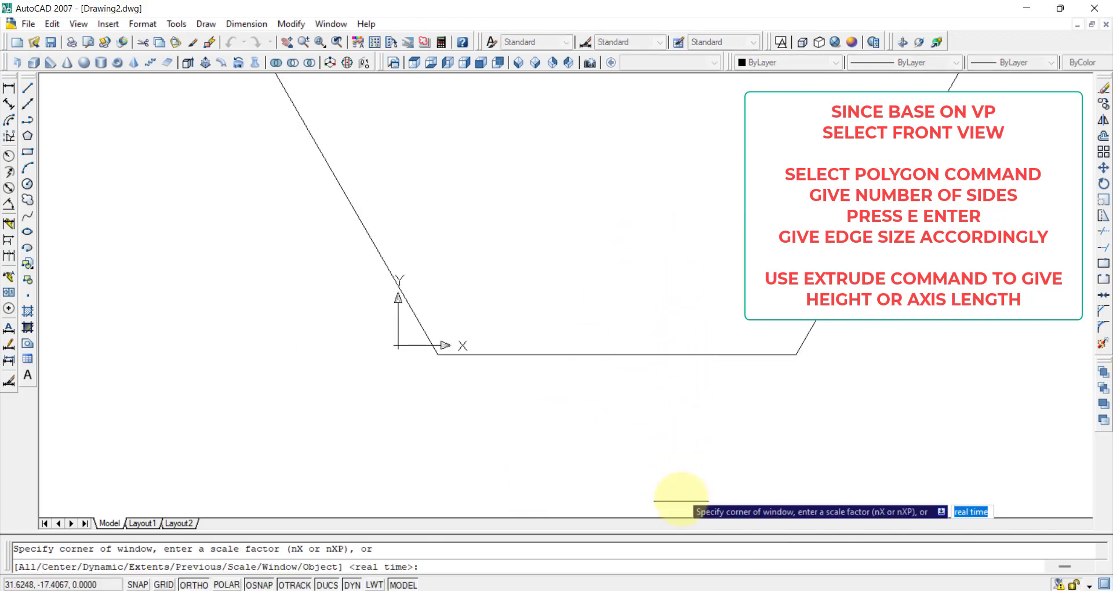
{"action": "type", "text": "e"}
{"action": "key", "text": "Return"}
{"action": "scroll", "coordinate": [723, 362], "scroll_direction": "down", "scroll_amount": 2}
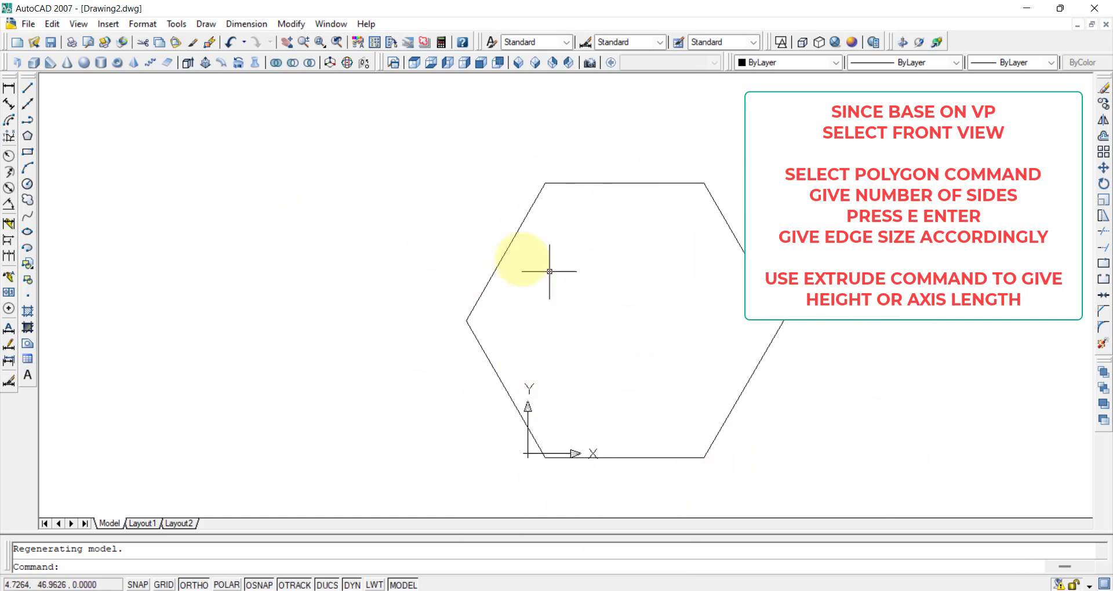
{"action": "left_click", "coordinate": [484, 287]}
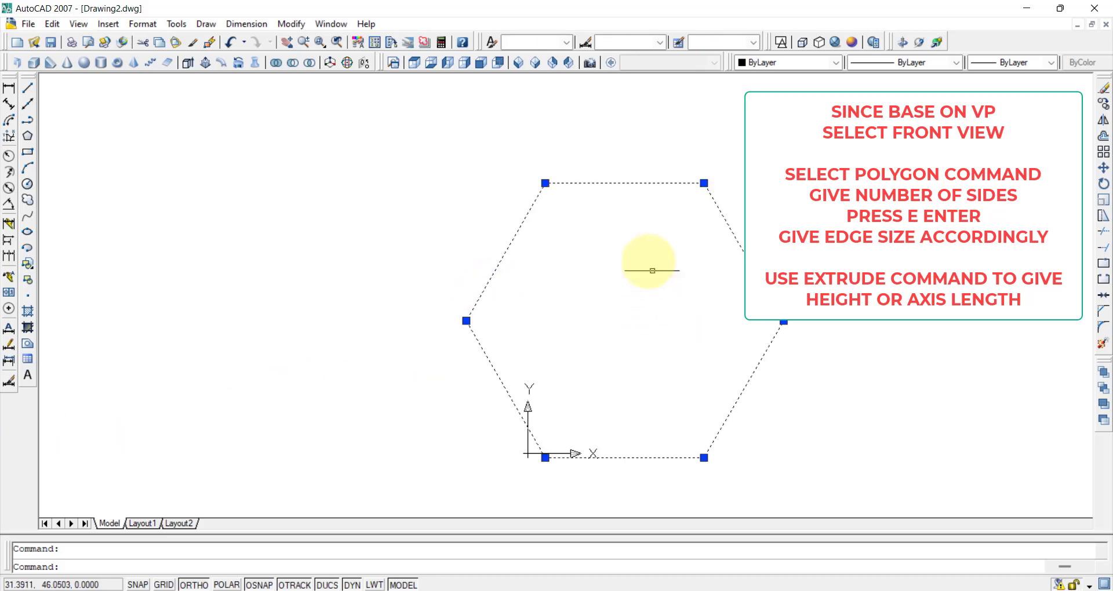
{"action": "left_click", "coordinate": [518, 63]}
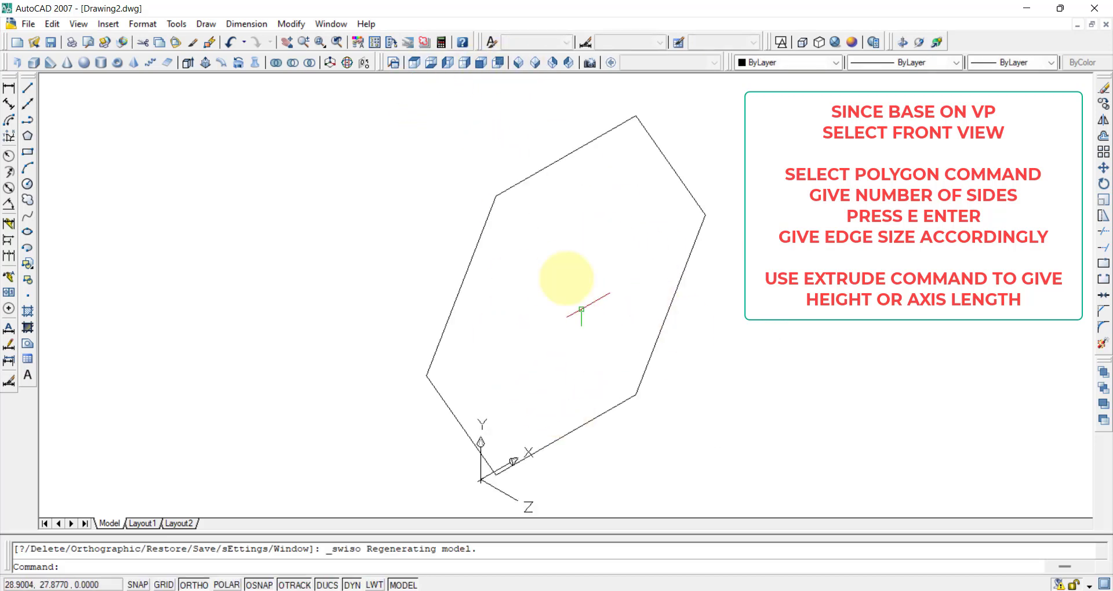
{"action": "left_click", "coordinate": [481, 62]}
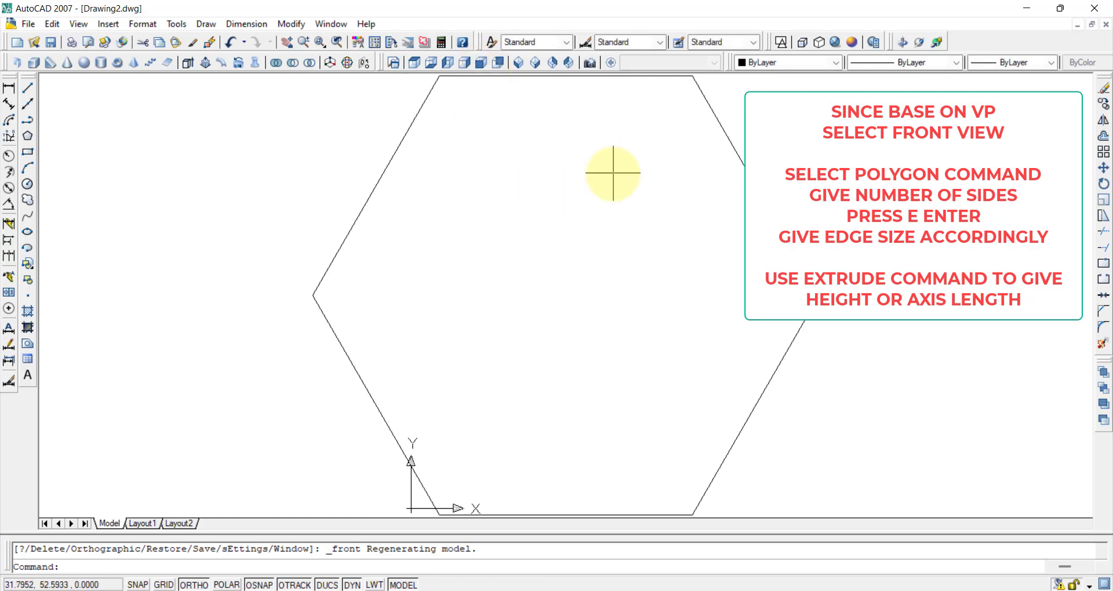
{"action": "scroll", "coordinate": [586, 275], "scroll_direction": "down", "scroll_amount": 2}
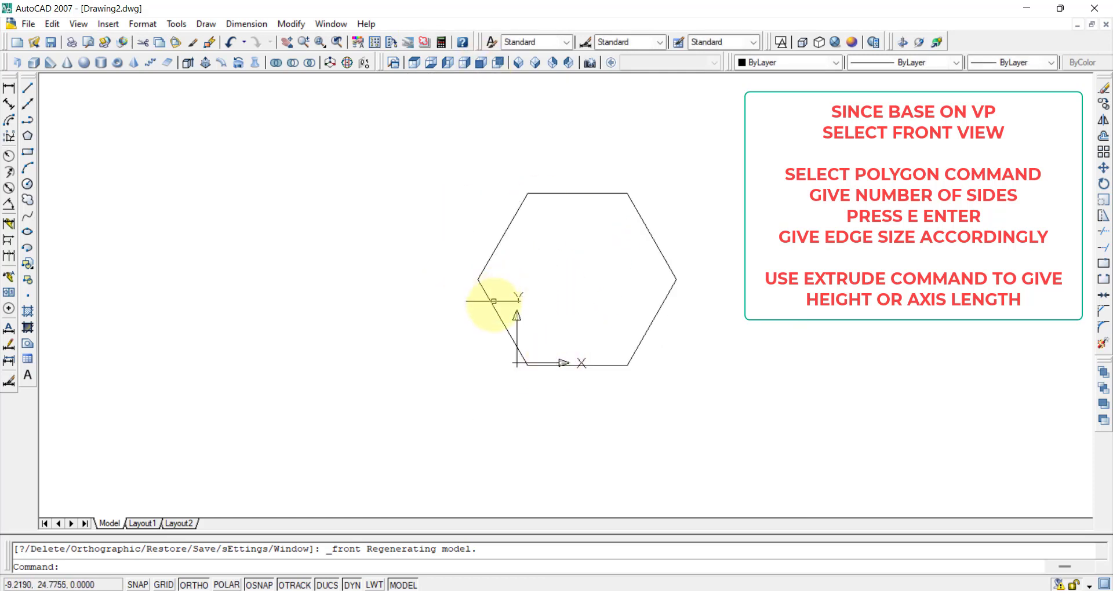
- Extrude the hexagon to a height of 100 mm and show the prism from the SW Isometric direction
{"action": "left_click", "coordinate": [188, 63]}
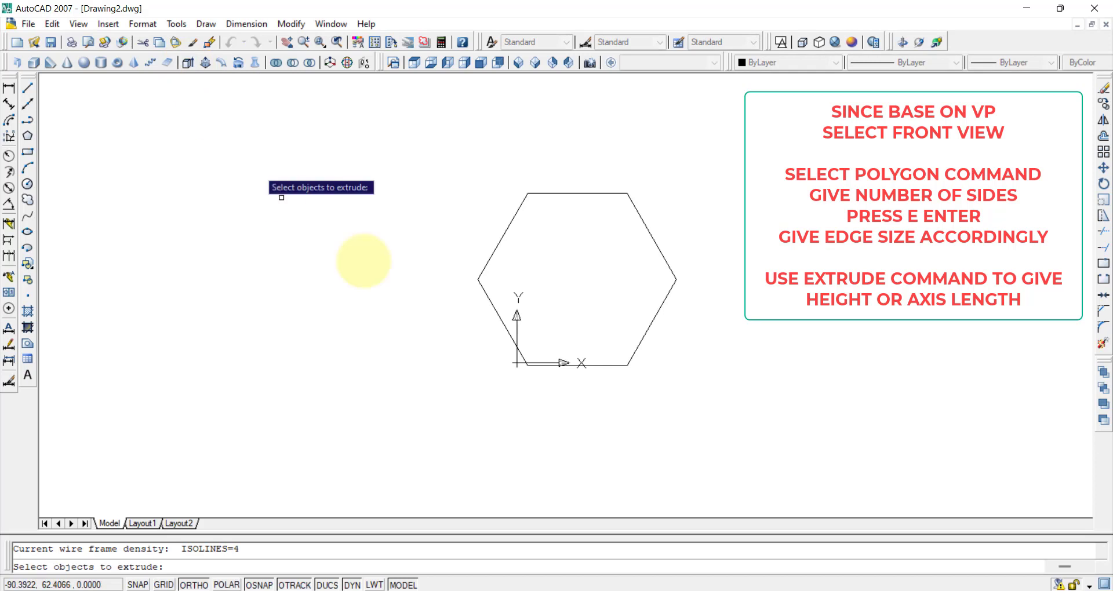
{"action": "left_click", "coordinate": [540, 194]}
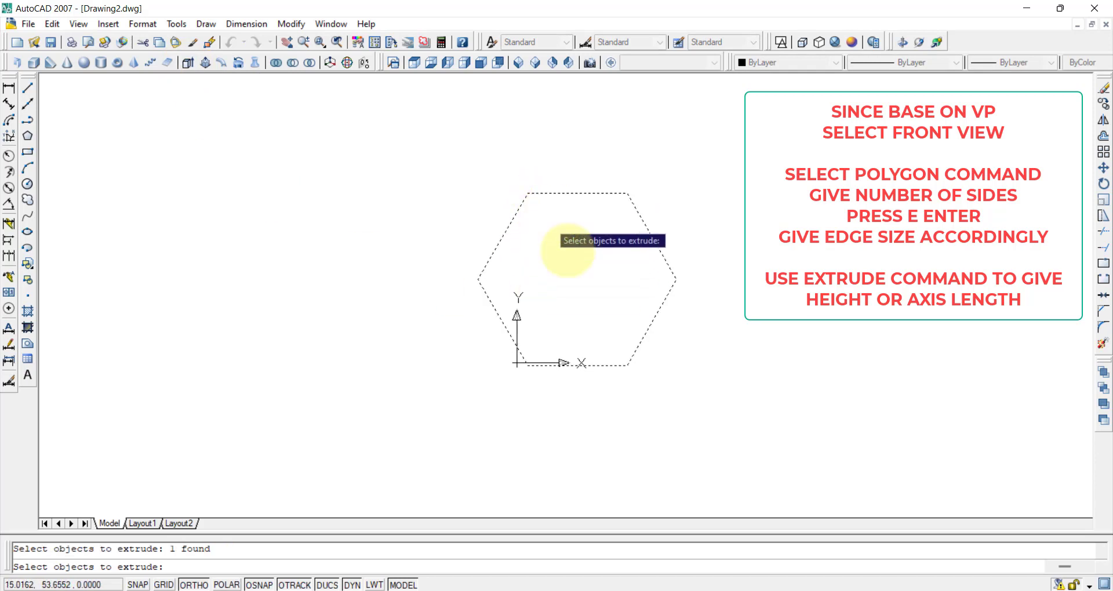
{"action": "key", "text": "Return"}
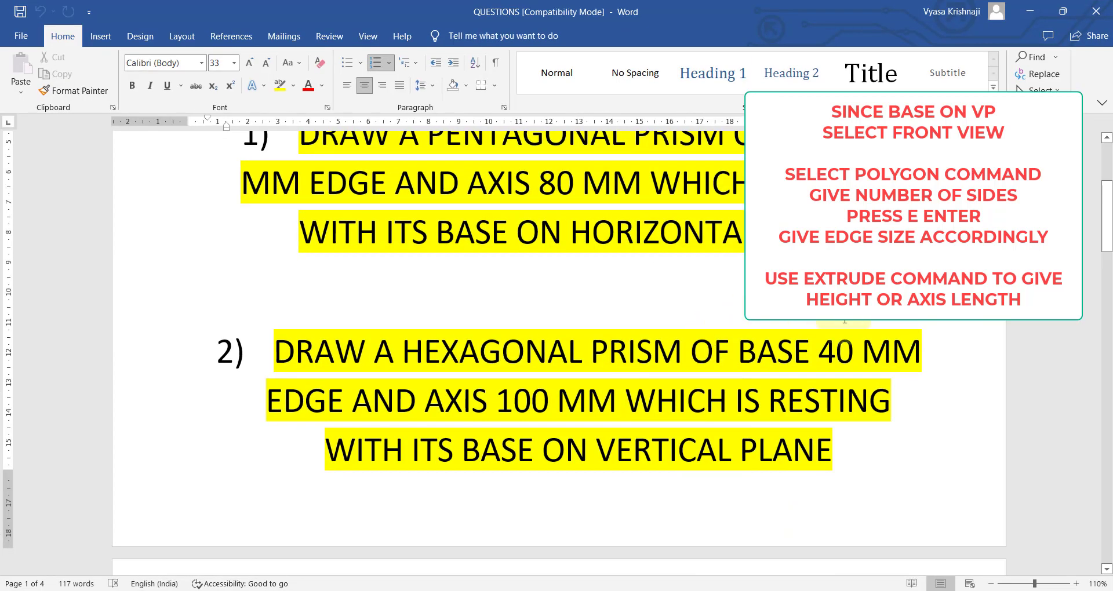
{"action": "double_click", "coordinate": [504, 404]}
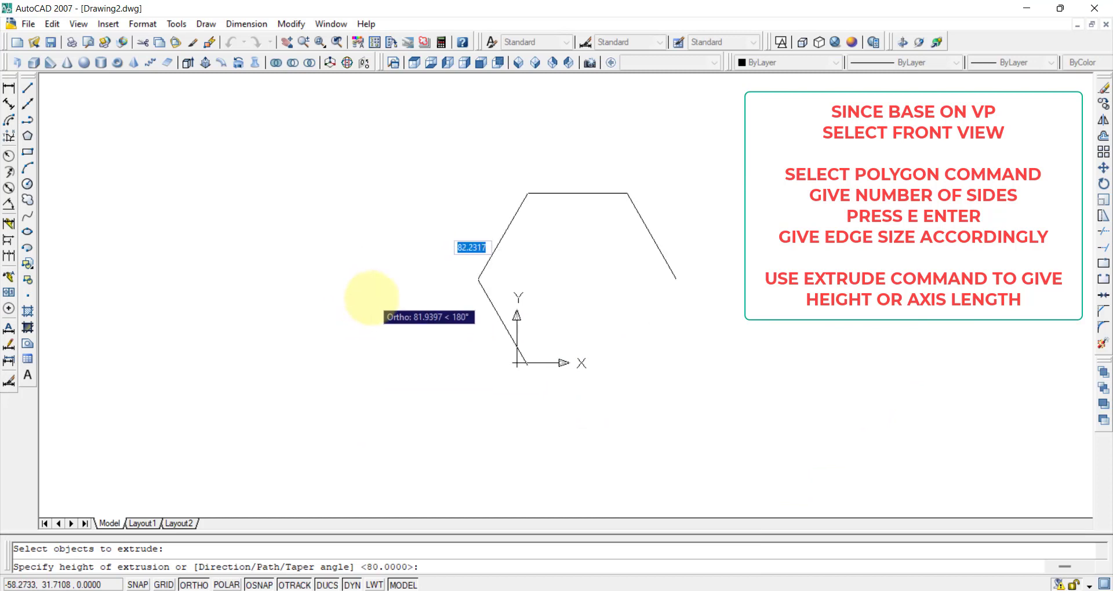
{"action": "type", "text": "100"}
{"action": "key", "text": "Return"}
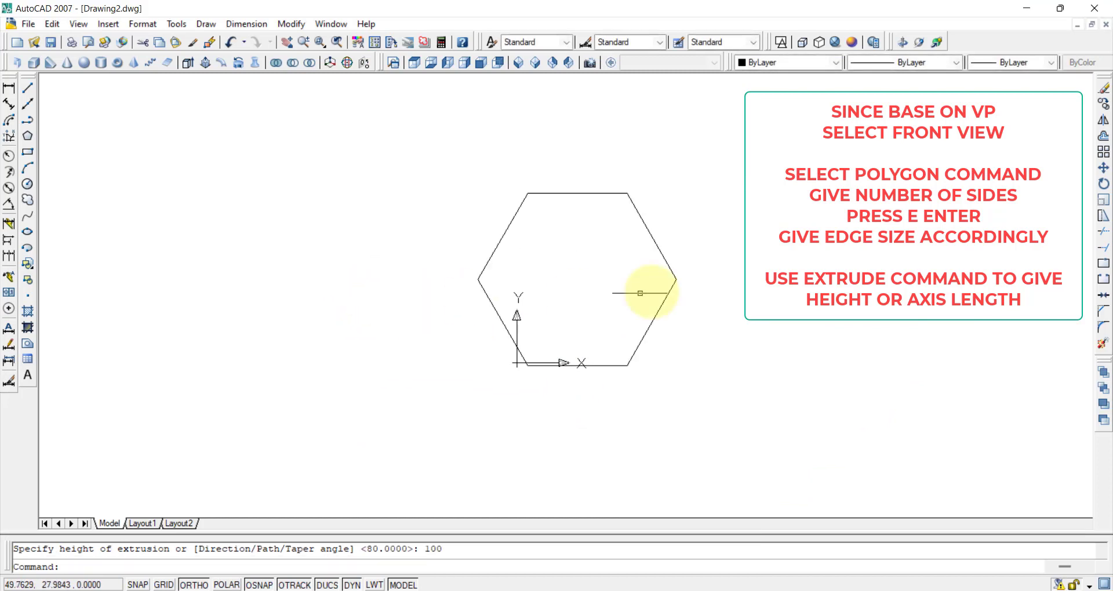
{"action": "left_click", "coordinate": [520, 63]}
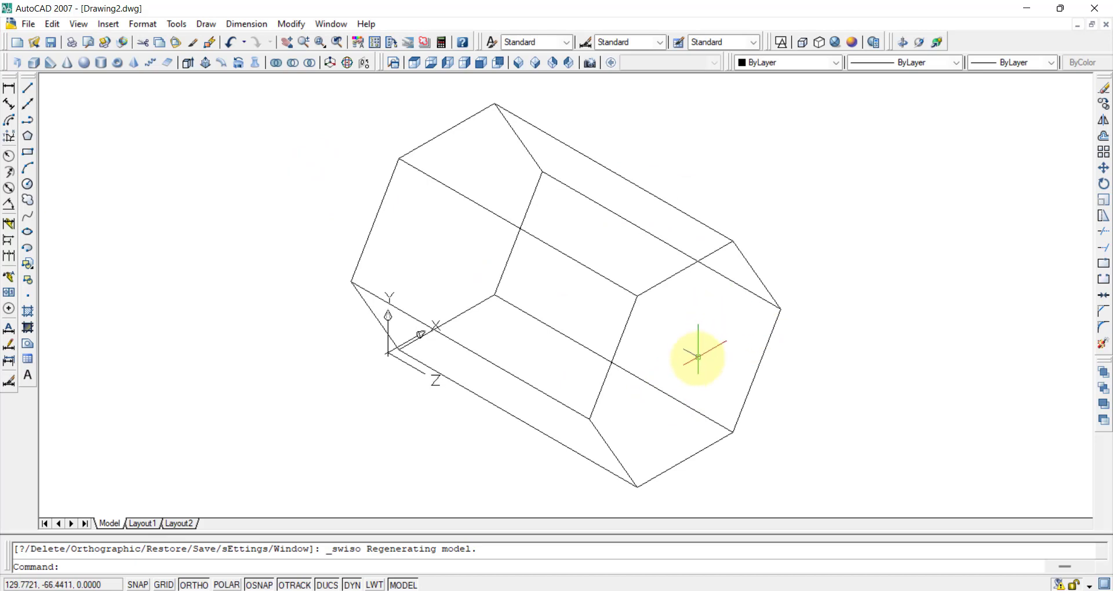
- In the Top view, add an aligned dimension along the prism's left outer edge, offset to its left
{"action": "left_click", "coordinate": [417, 64]}
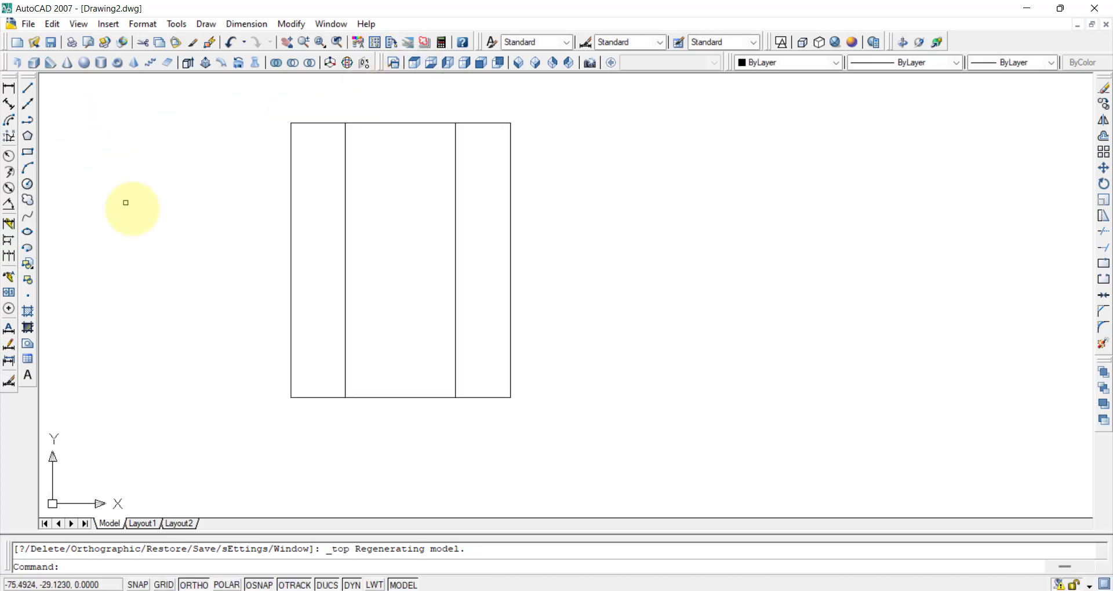
{"action": "left_click", "coordinate": [9, 104]}
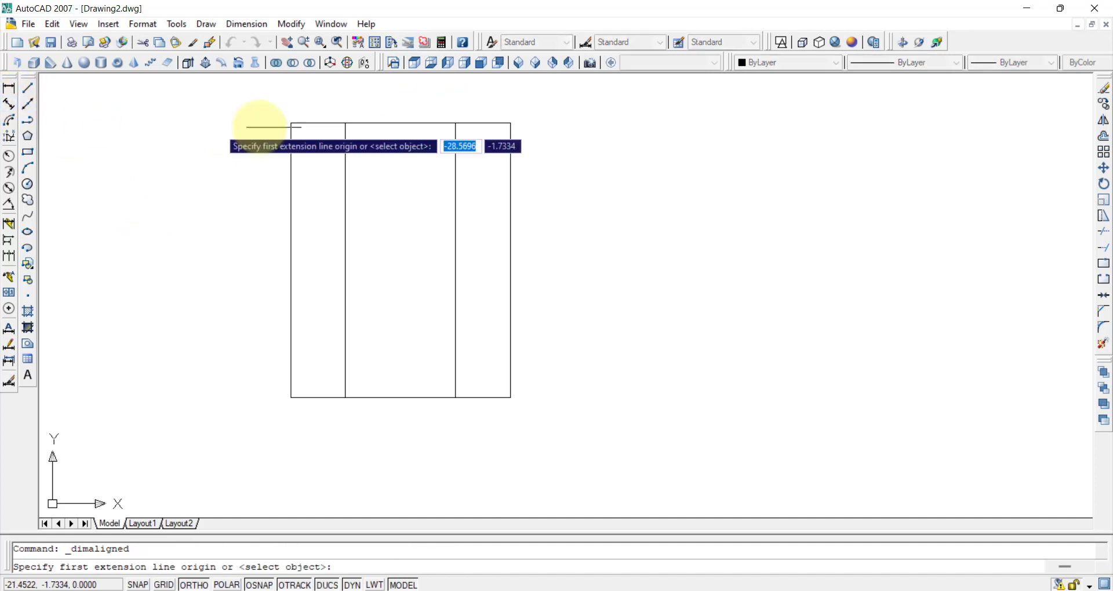
{"action": "left_click", "coordinate": [291, 123]}
{"action": "left_click", "coordinate": [291, 398]}
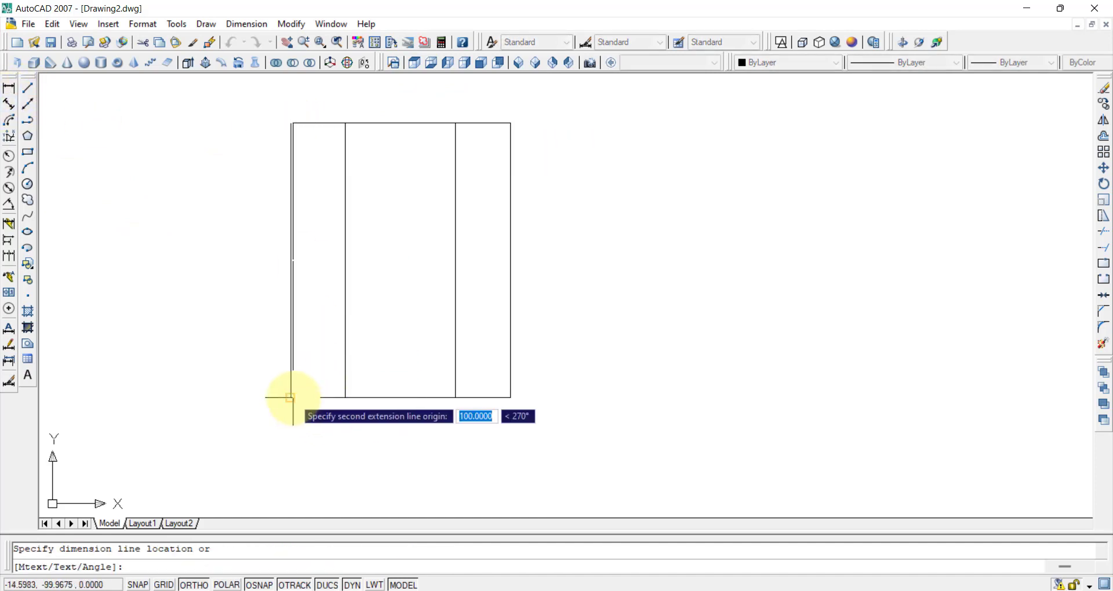
{"action": "left_click", "coordinate": [225, 388]}
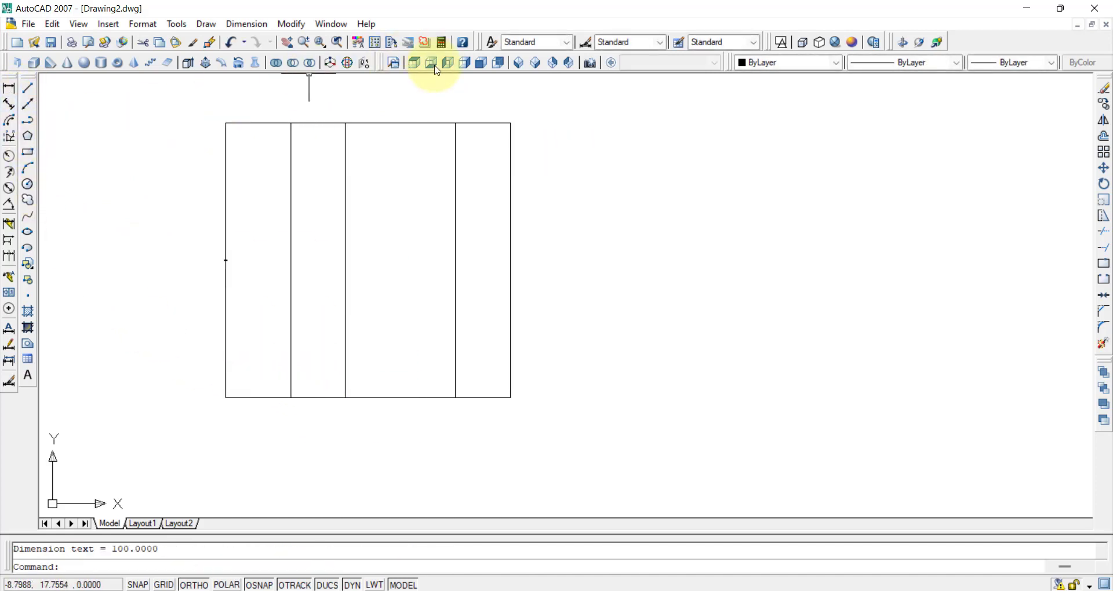
{"action": "left_click", "coordinate": [419, 67]}
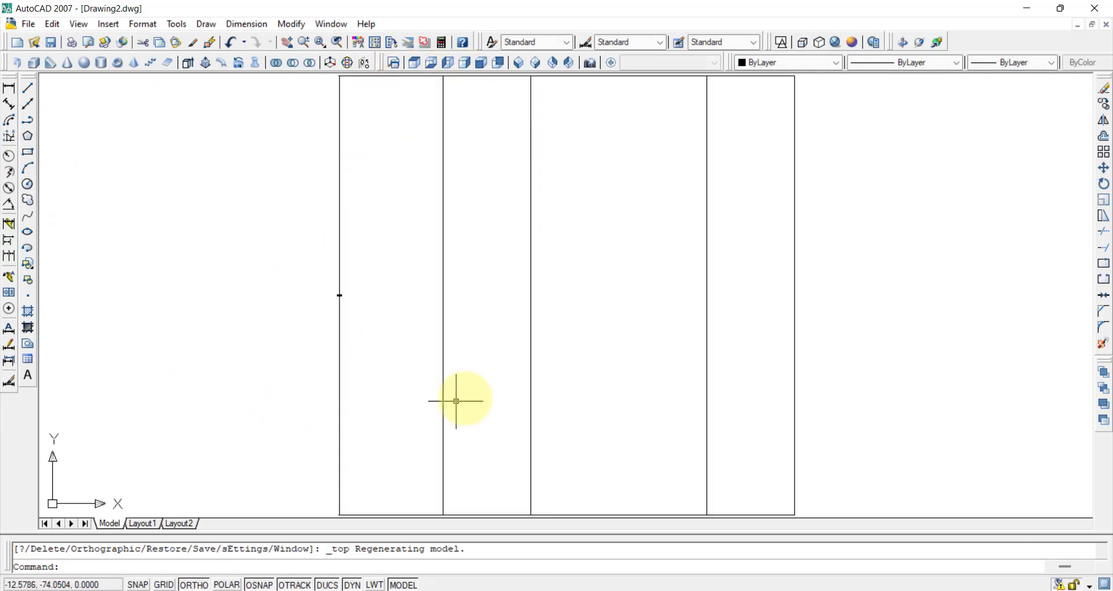
- In the Front view, add an aligned dimension to the hexagon's upper-left edge, offset outside the shape
{"action": "left_click", "coordinate": [481, 65]}
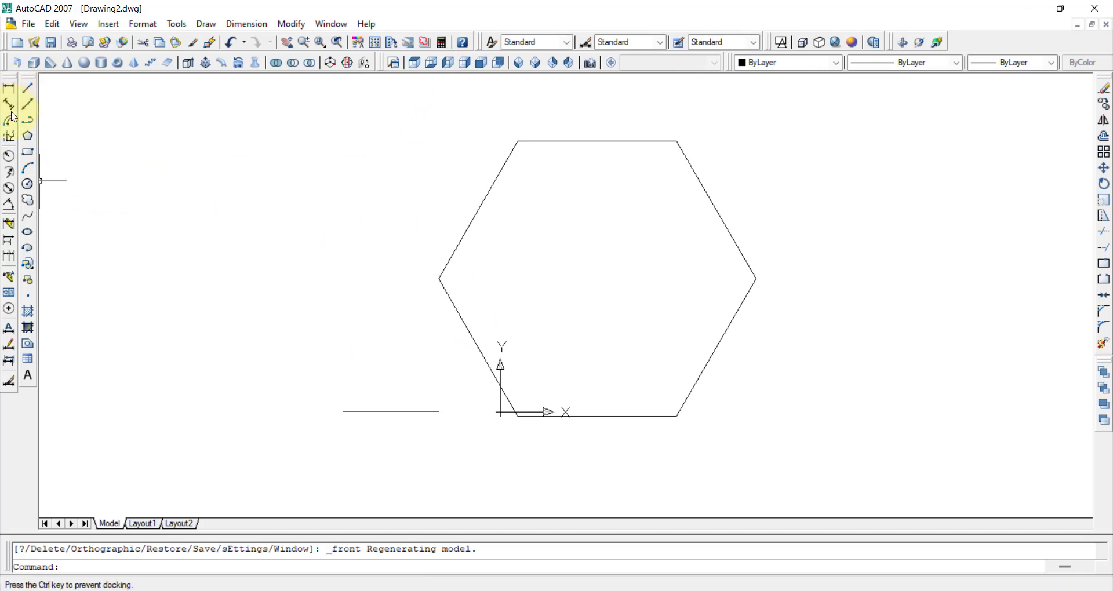
{"action": "left_click", "coordinate": [9, 104]}
{"action": "left_click", "coordinate": [439, 279]}
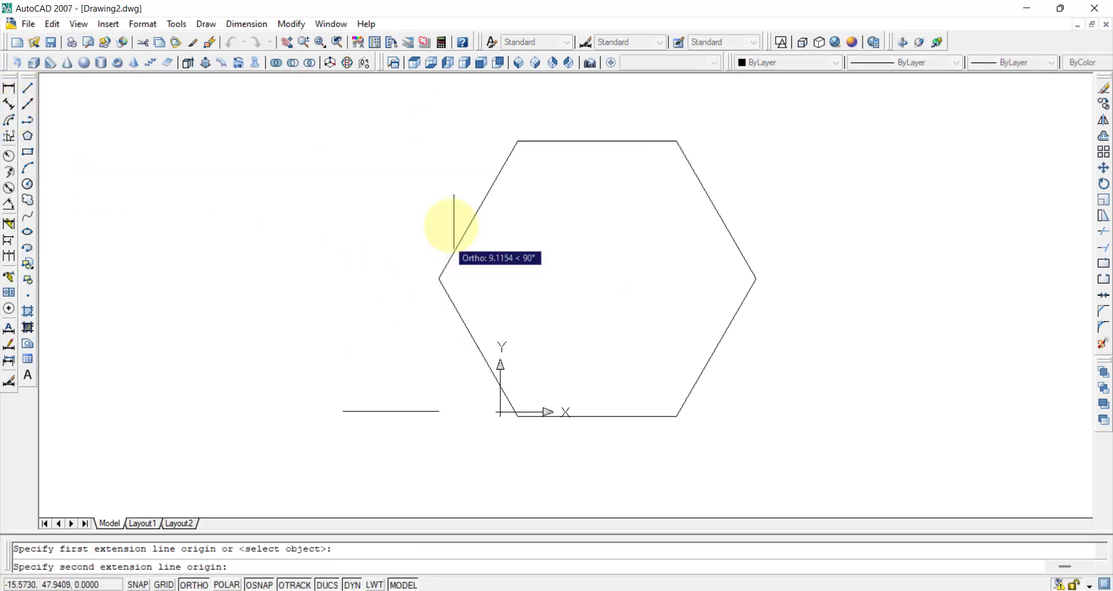
{"action": "left_click", "coordinate": [516, 140]}
{"action": "left_click", "coordinate": [450, 121]}
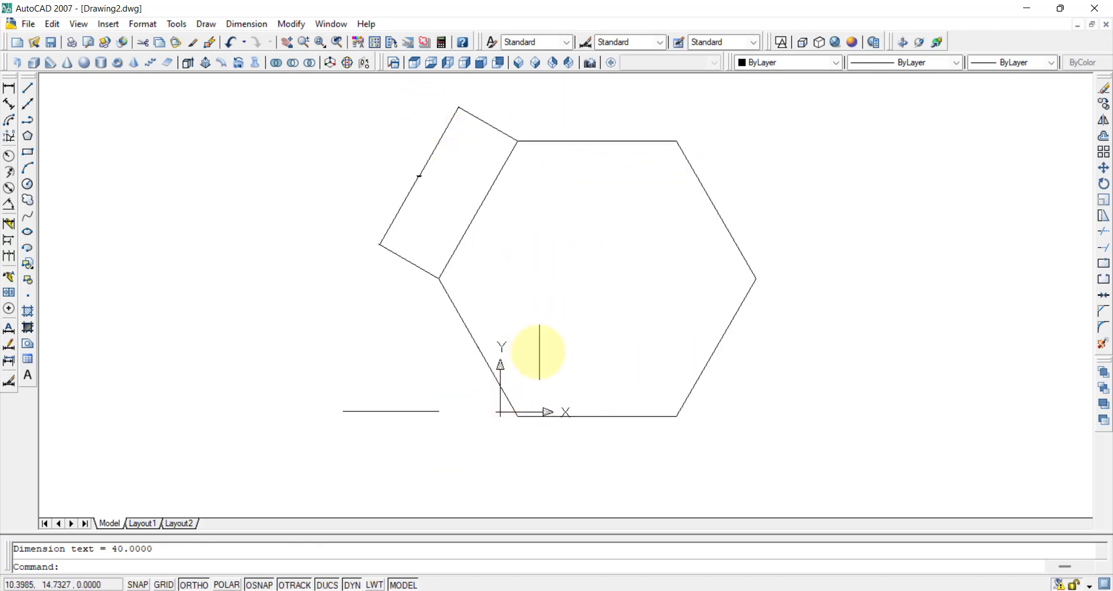
- In the SW Isometric view, move the axis-length dimension so its extension line meets the prism's lower-left base corner
{"action": "left_click", "coordinate": [517, 63]}
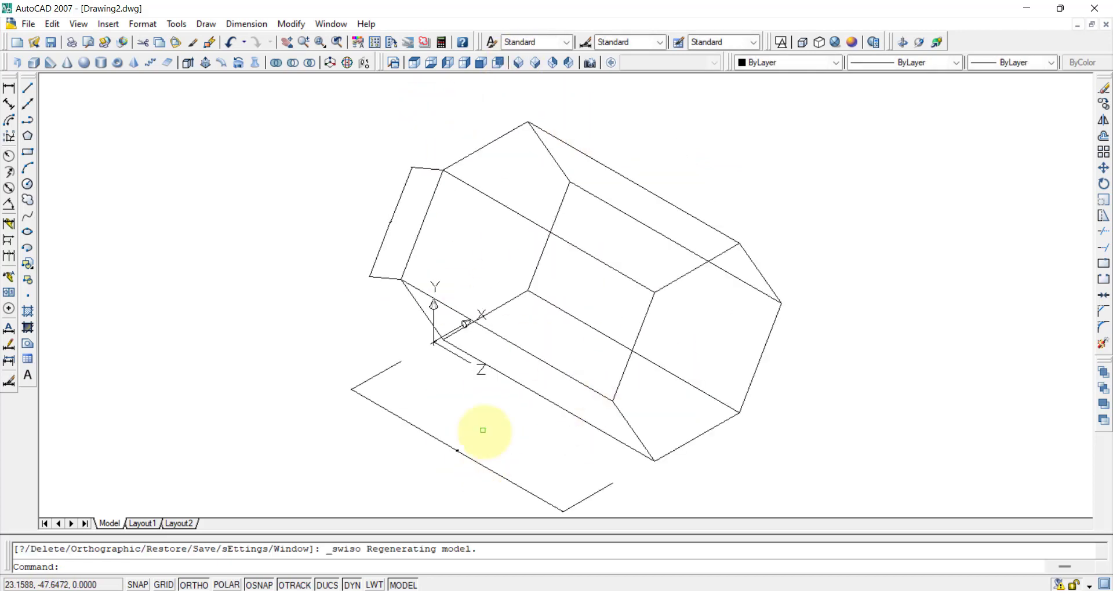
{"action": "left_click", "coordinate": [437, 440]}
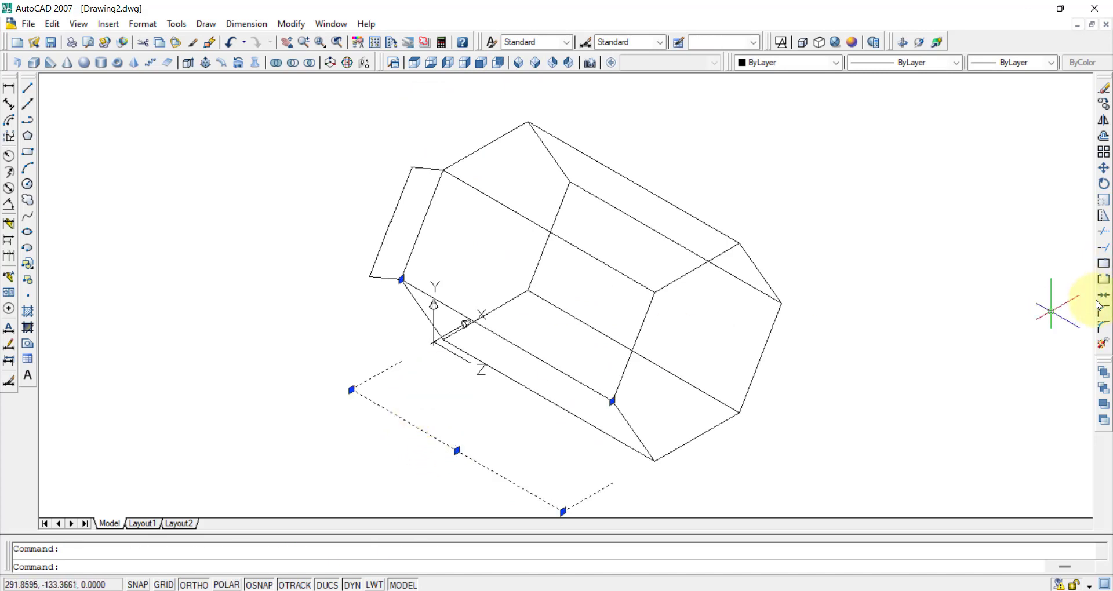
{"action": "left_click", "coordinate": [1104, 171]}
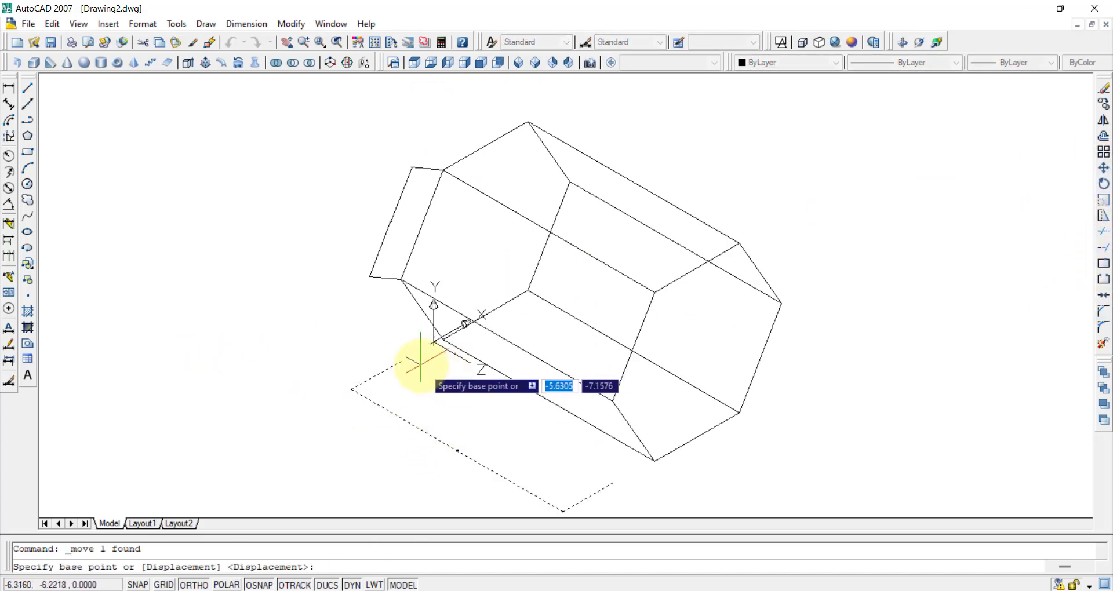
{"action": "left_click", "coordinate": [400, 360]}
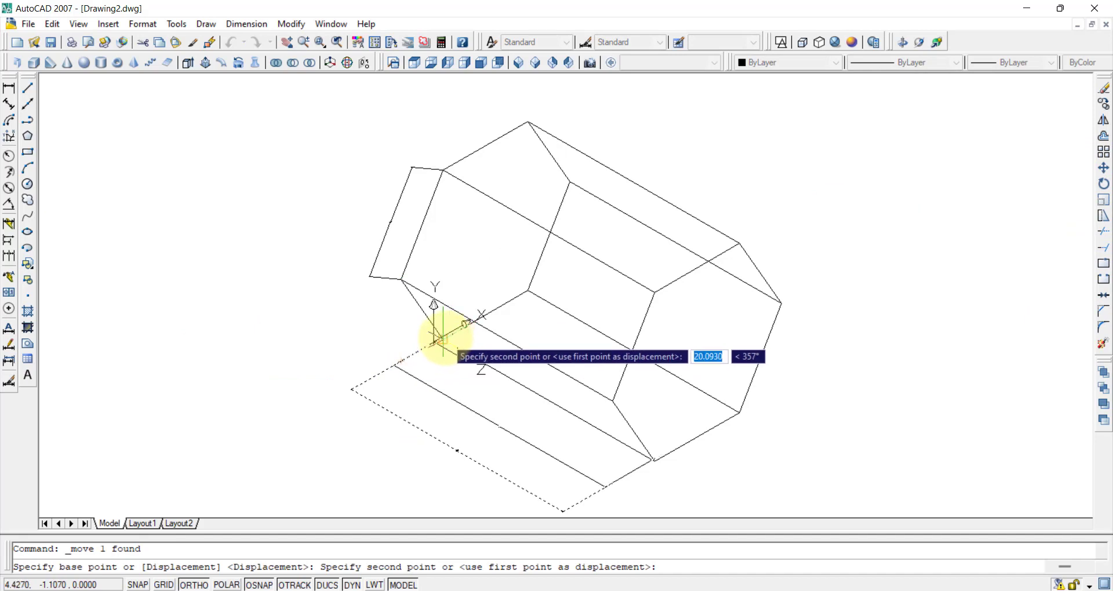
{"action": "left_click", "coordinate": [441, 338]}
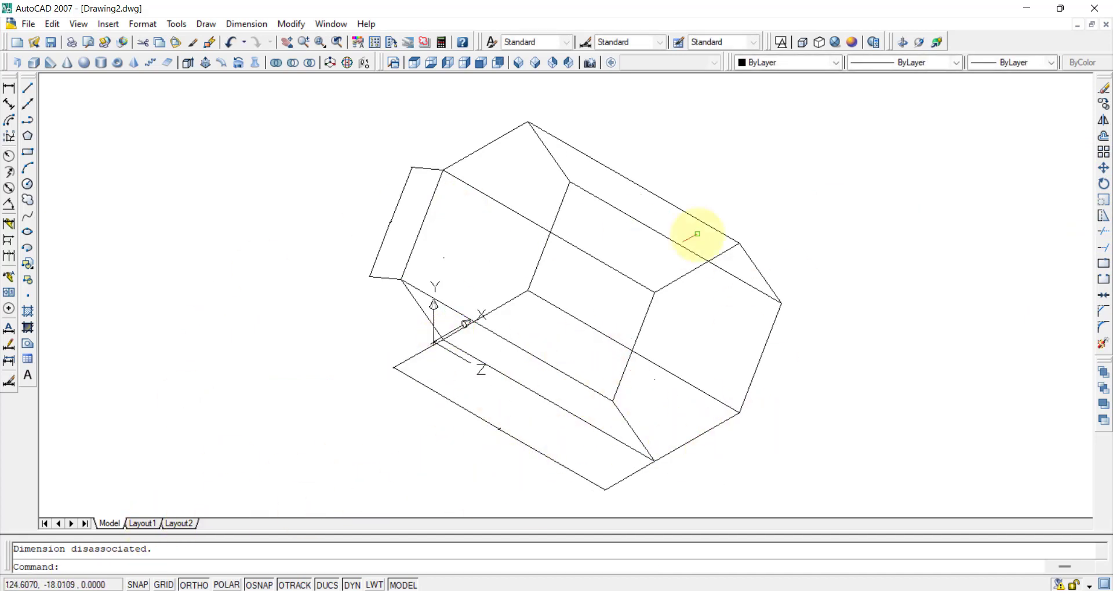
- Open Layout1 and apply the ISO A4 (297.00 x 210.00 MM) landscape paper size to it without plotting
{"action": "left_click", "coordinate": [143, 523]}
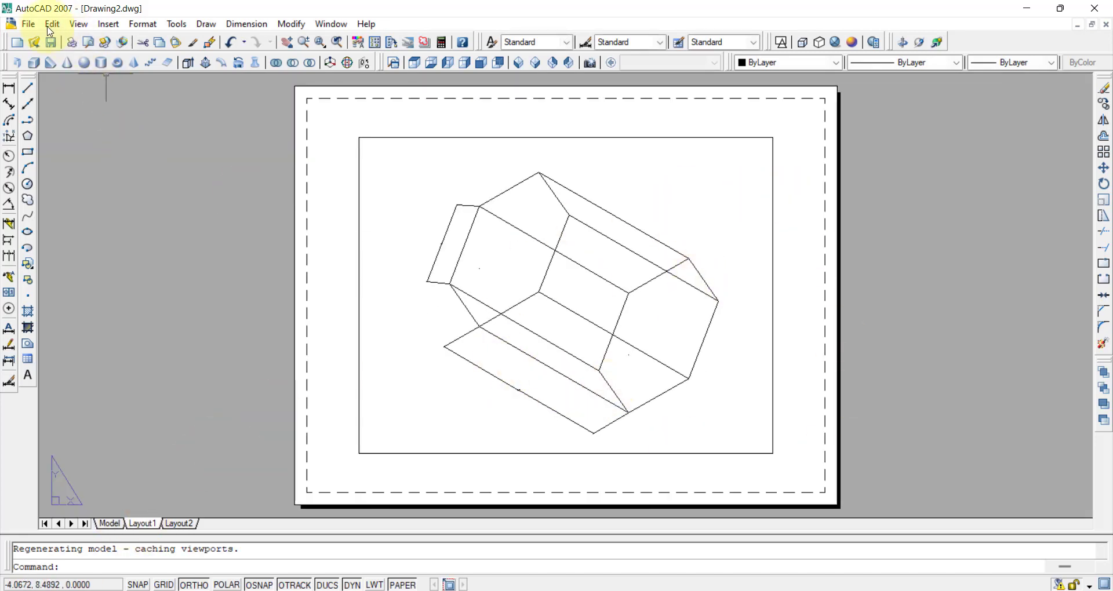
{"action": "left_click", "coordinate": [29, 23]}
{"action": "left_click", "coordinate": [98, 290]}
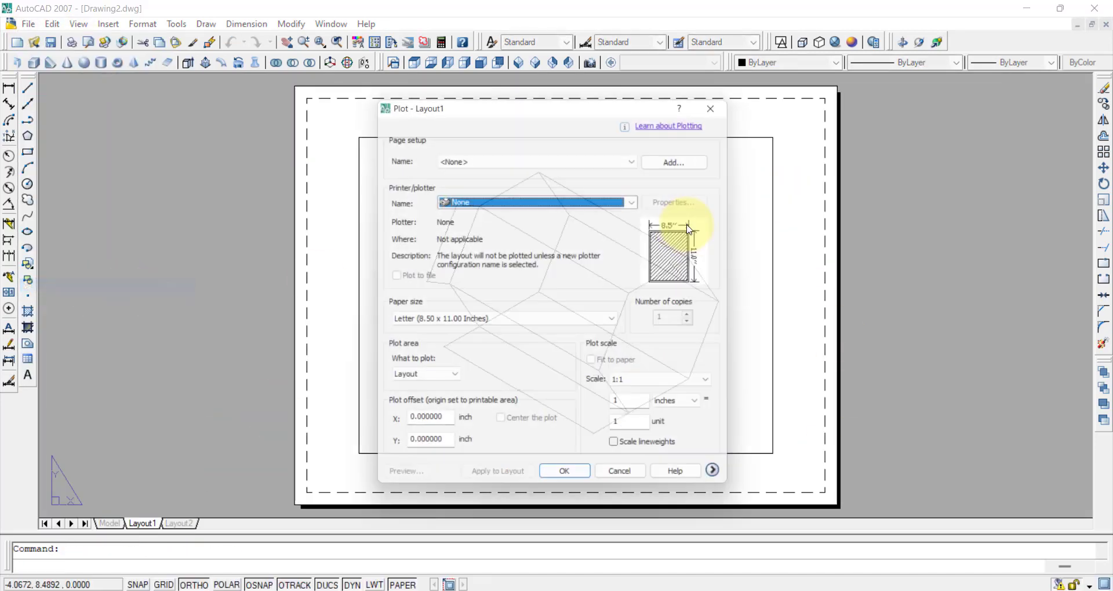
{"action": "left_click", "coordinate": [467, 324]}
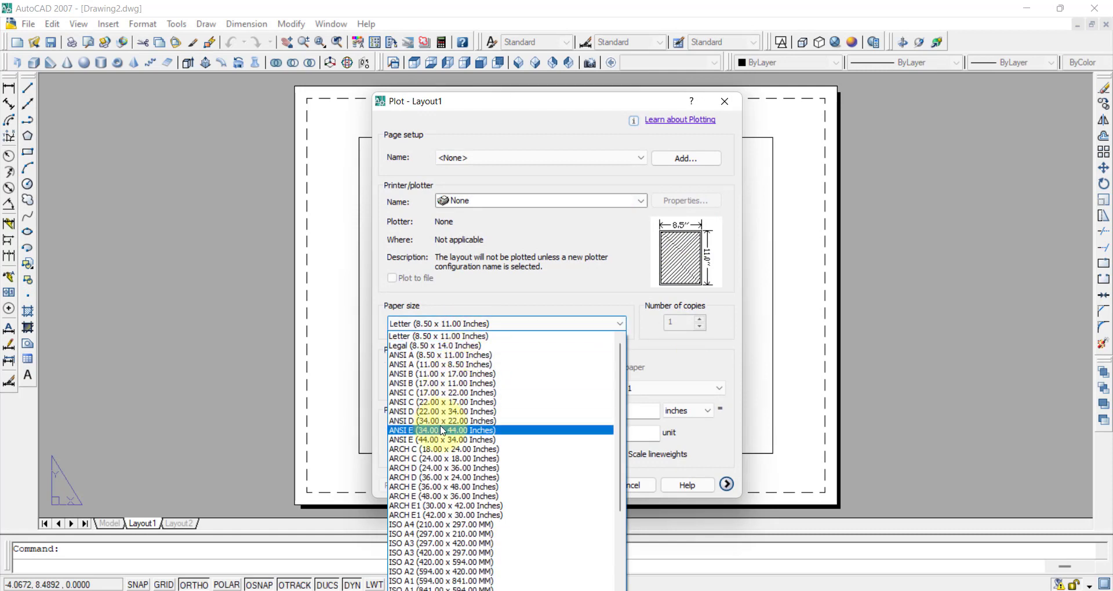
{"action": "left_click", "coordinate": [436, 534]}
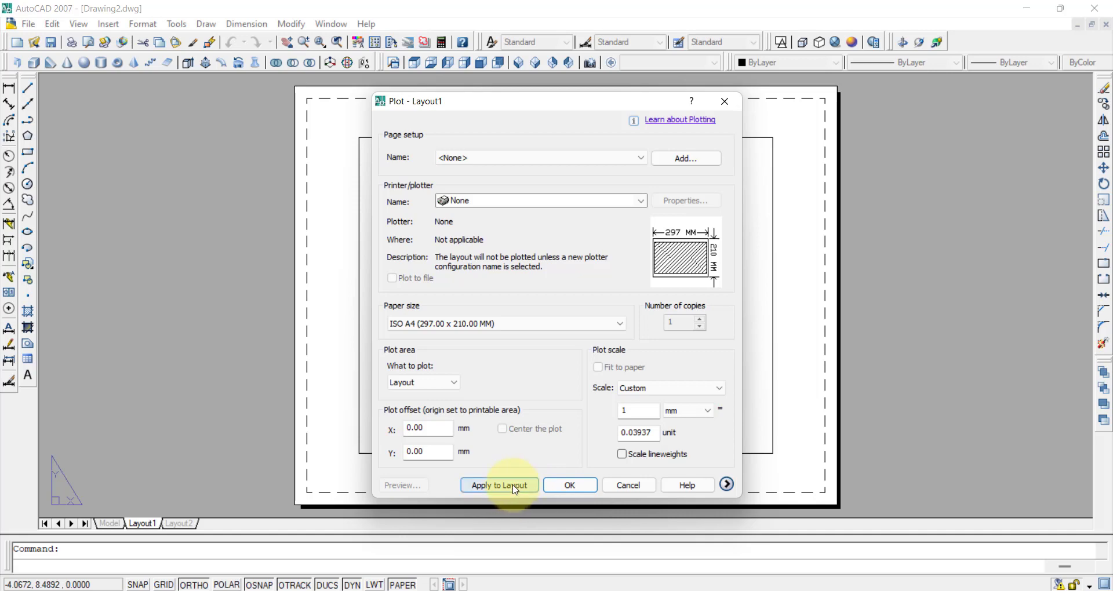
{"action": "left_click", "coordinate": [516, 487]}
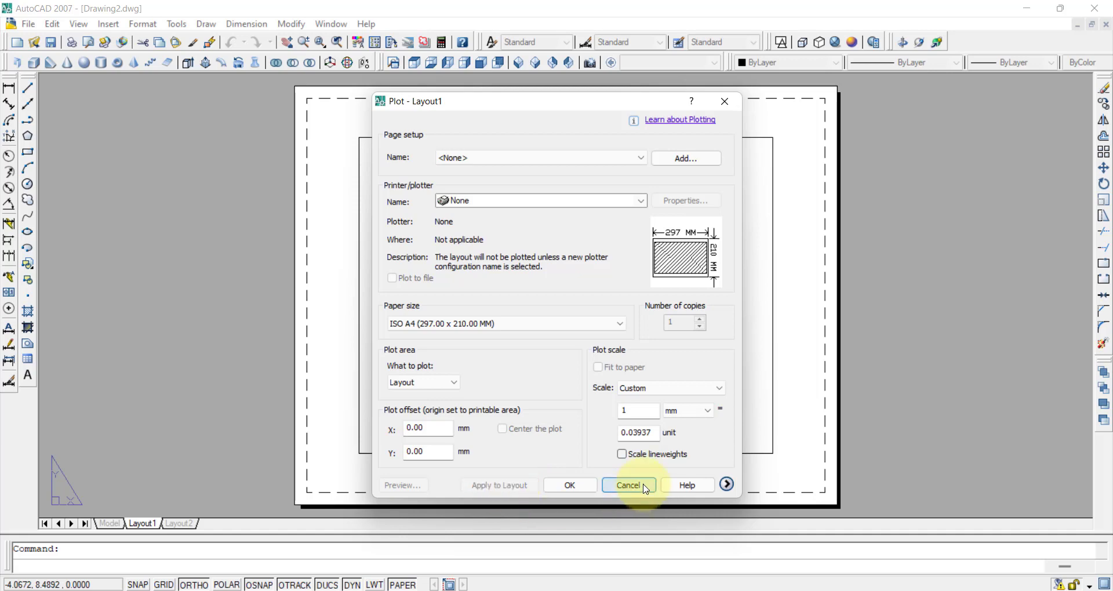
{"action": "left_click", "coordinate": [645, 486]}
- Stretch the viewport's top edge down inside the printable area and recentre the prism within the viewport
{"action": "left_click", "coordinate": [609, 100]}
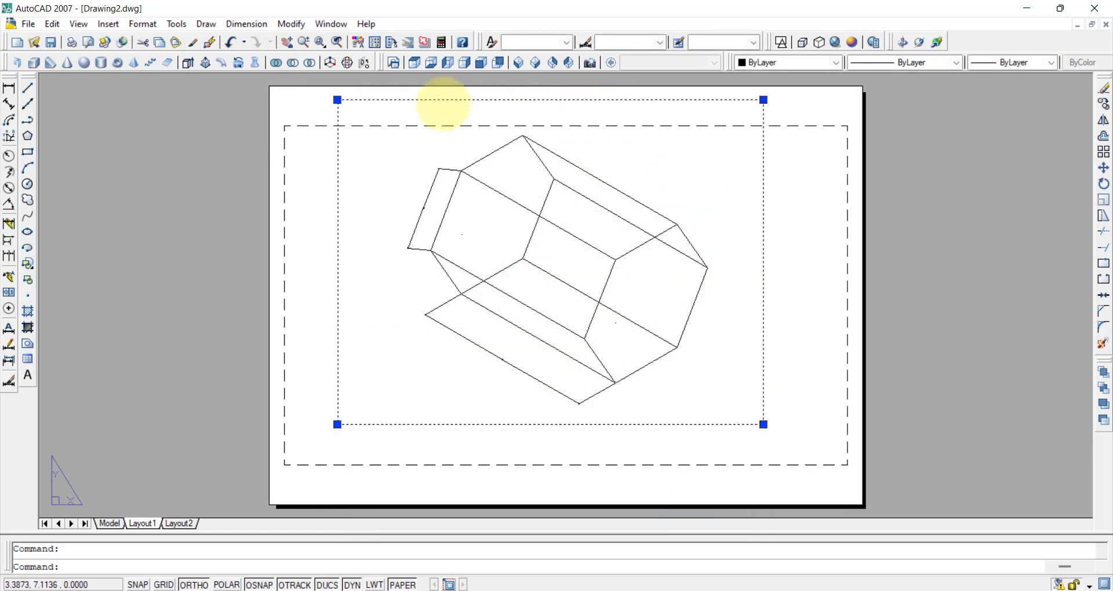
{"action": "left_click", "coordinate": [336, 100]}
{"action": "left_click", "coordinate": [337, 141]}
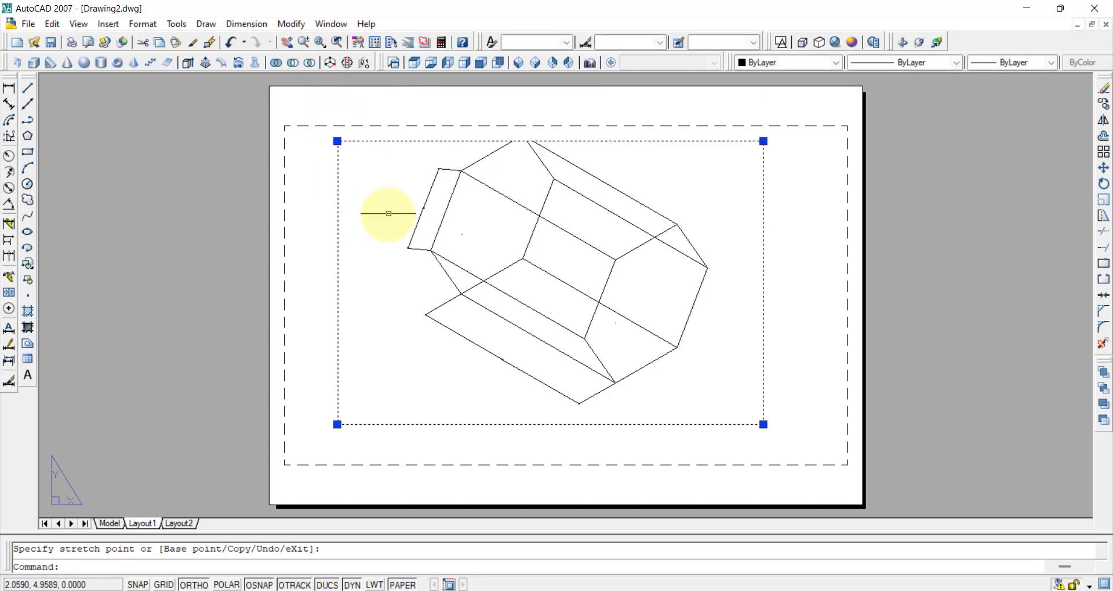
{"action": "double_click", "coordinate": [397, 248]}
{"action": "middle_click_drag", "start_coordinate": [435, 249], "coordinate": [434, 293]}
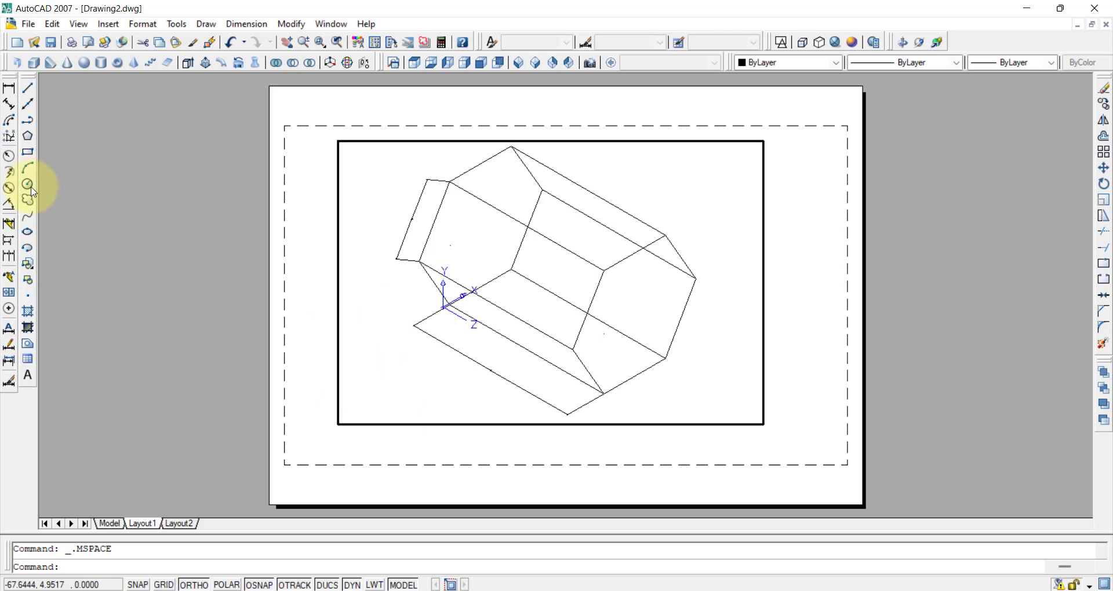
{"action": "double_click", "coordinate": [311, 167]}
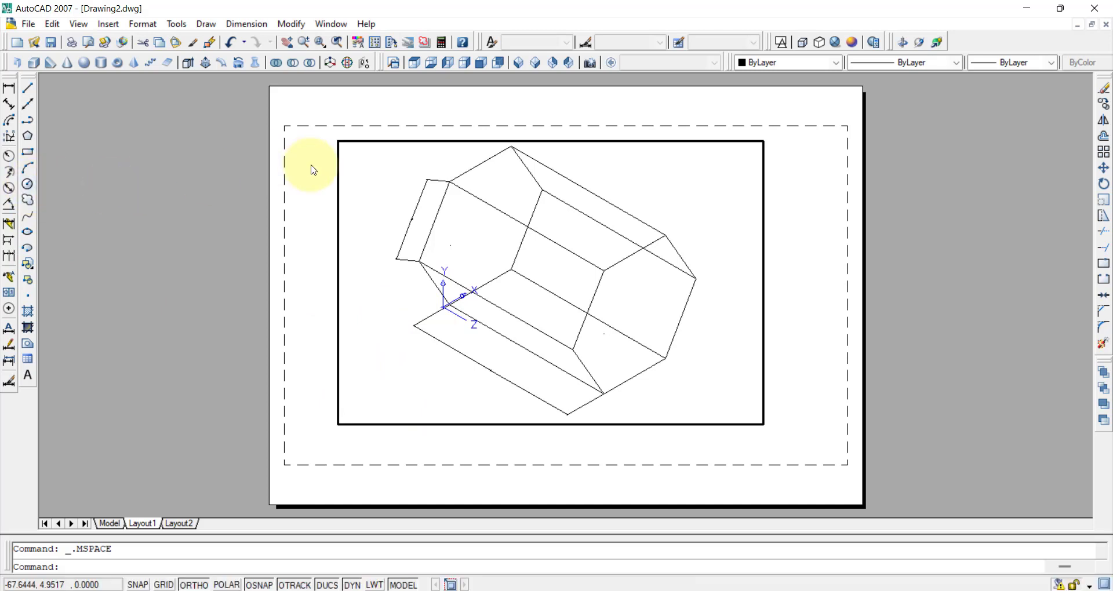
- Draw a small circle inside the viewport's upper-left corner and a wide, flat rectangle near its lower-left corner
{"action": "left_click", "coordinate": [32, 188]}
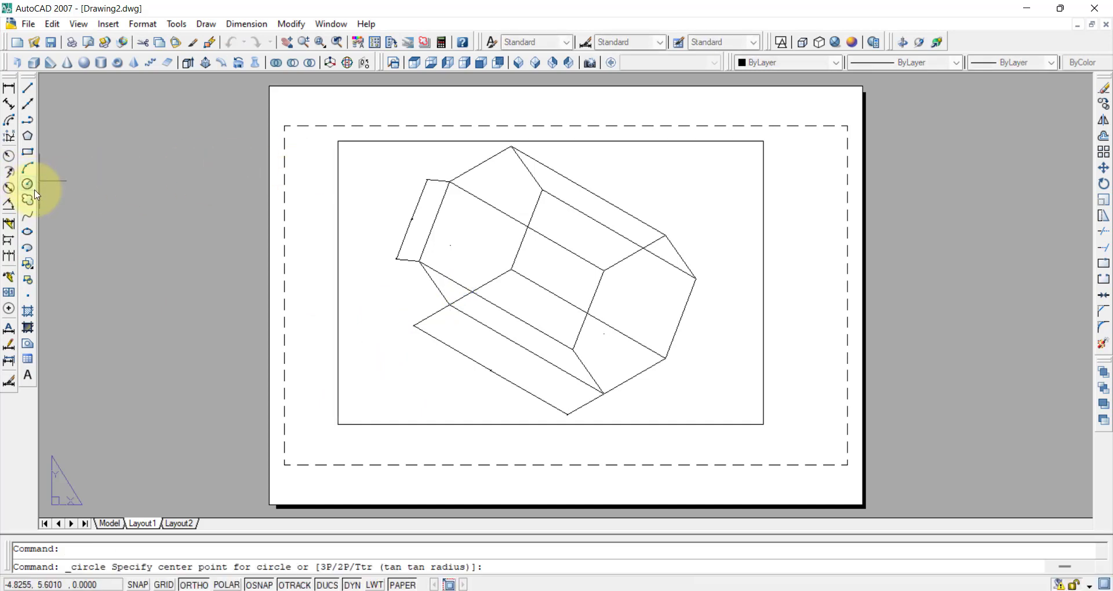
{"action": "left_click", "coordinate": [358, 174]}
{"action": "left_click", "coordinate": [372, 174]}
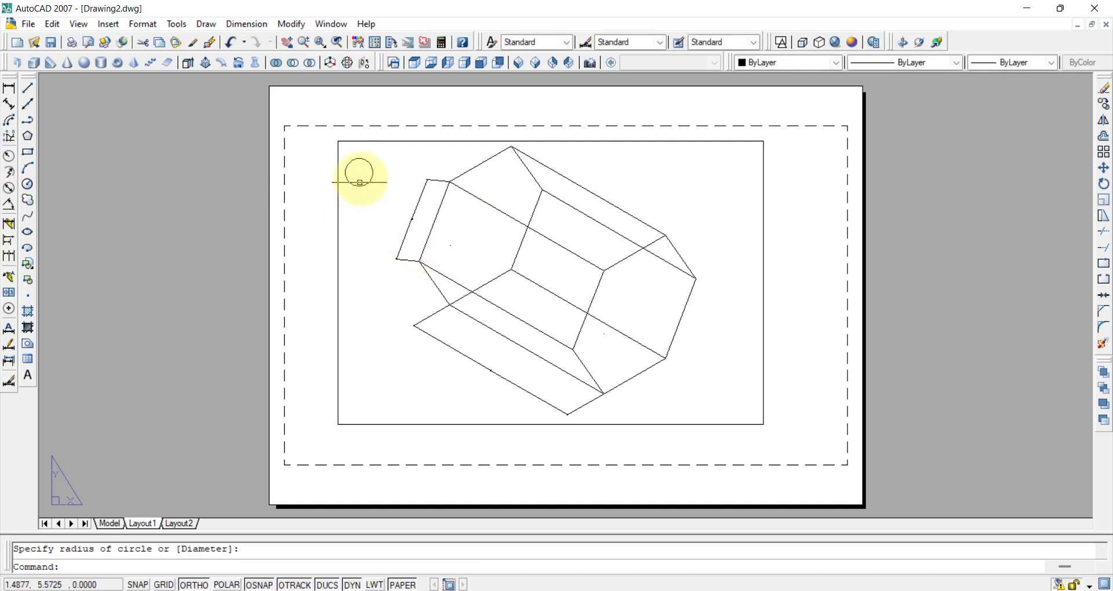
{"action": "left_click", "coordinate": [29, 156]}
{"action": "left_click", "coordinate": [360, 388]}
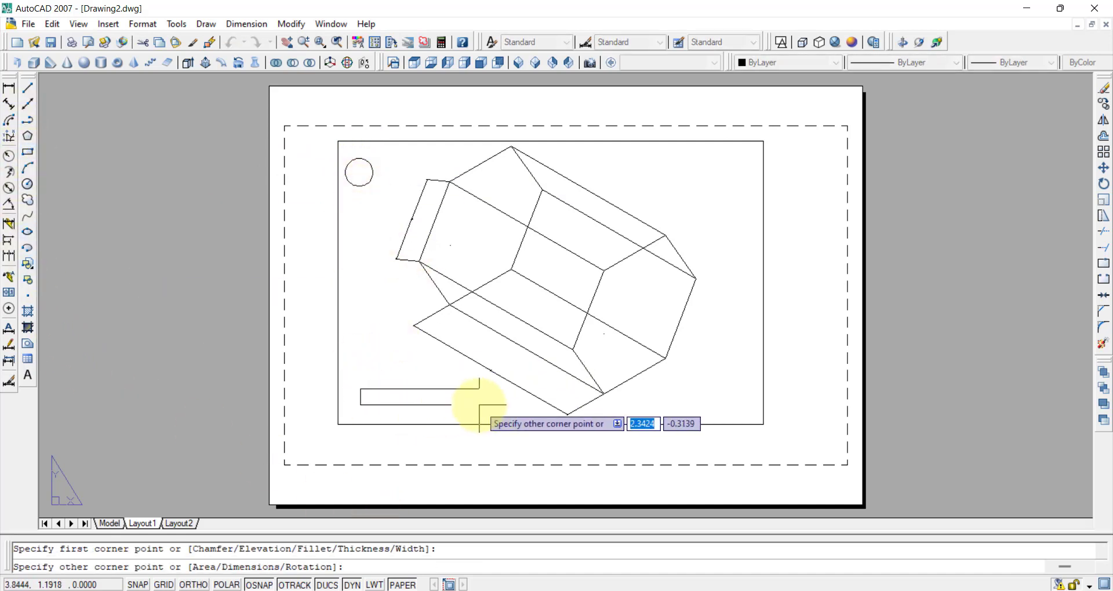
{"action": "left_click", "coordinate": [466, 412]}
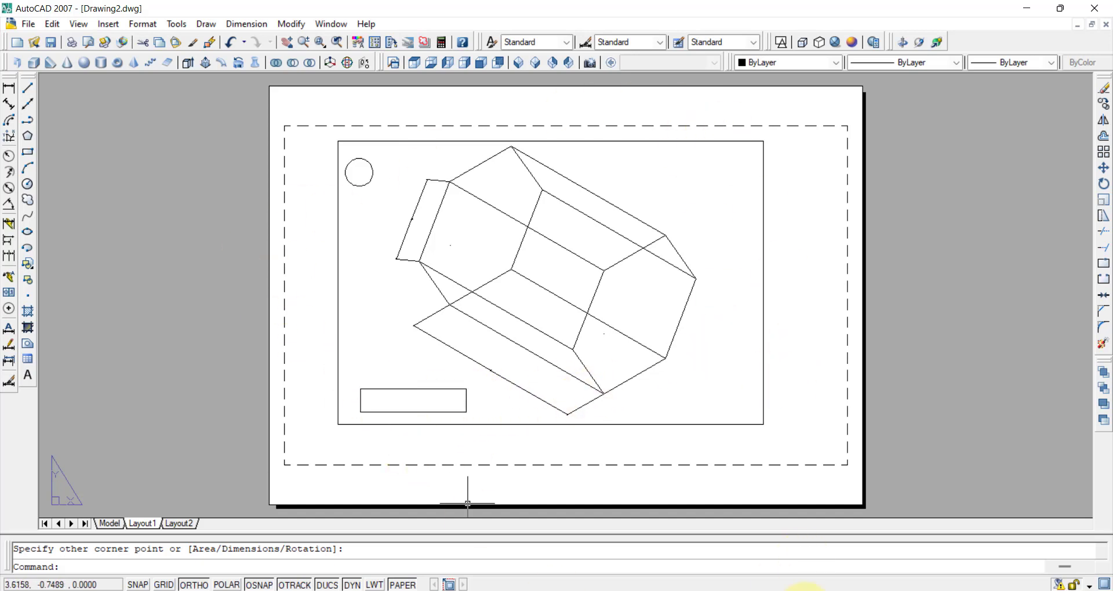
- Switch to the QUESTIONS document in Word and review the pentagonal and hexagonal prism questions
{"action": "key", "text": "alt+Tab"}
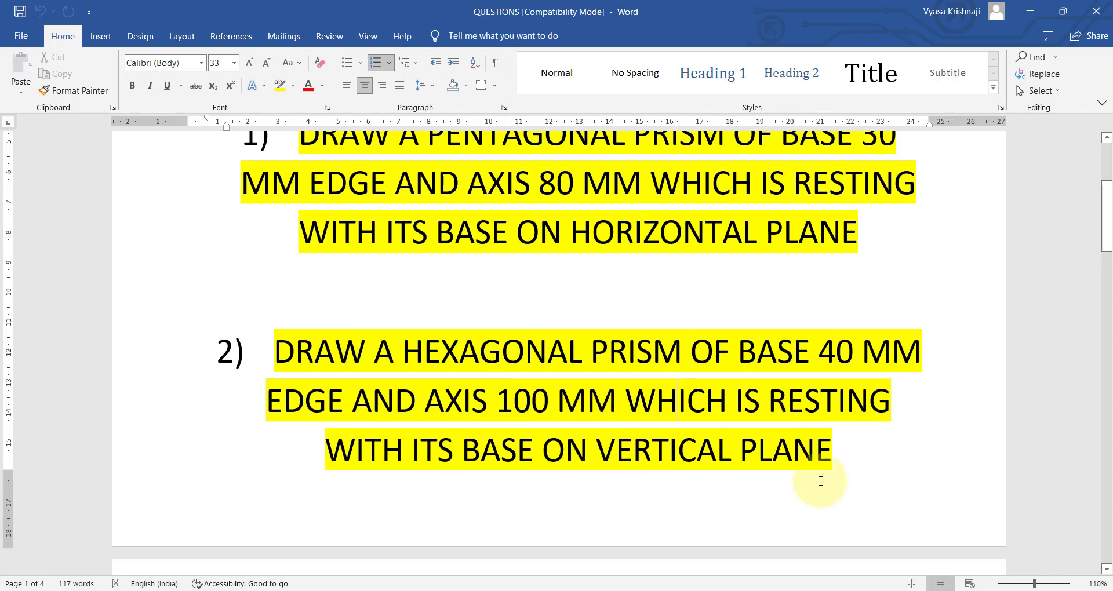
{"action": "scroll", "coordinate": [826, 458], "scroll_direction": "down", "scroll_amount": 1}
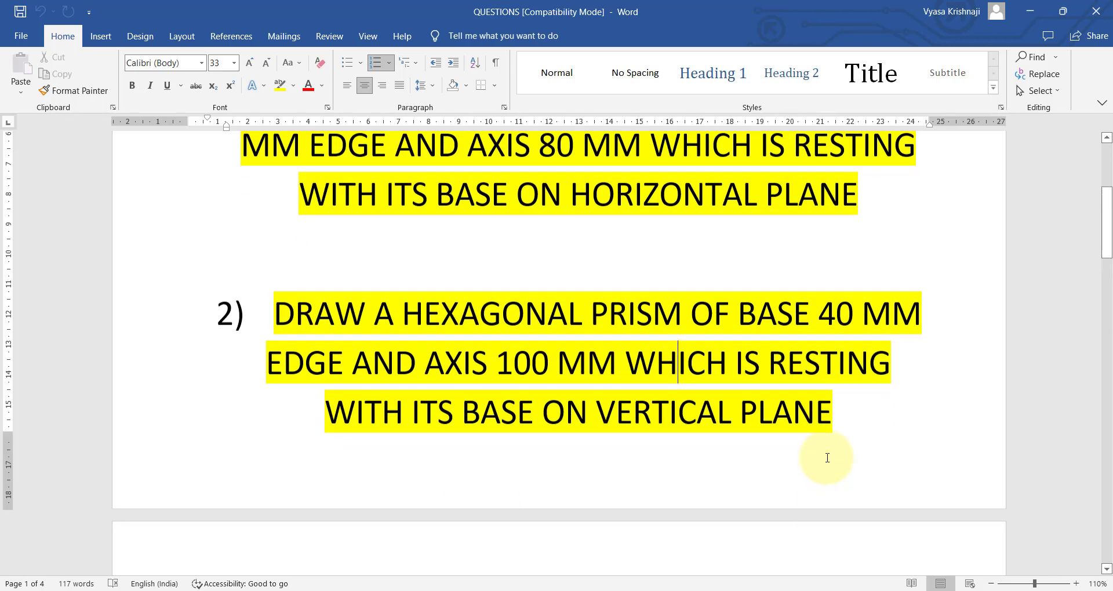
{"action": "scroll", "coordinate": [832, 451], "scroll_direction": "up", "scroll_amount": 2}
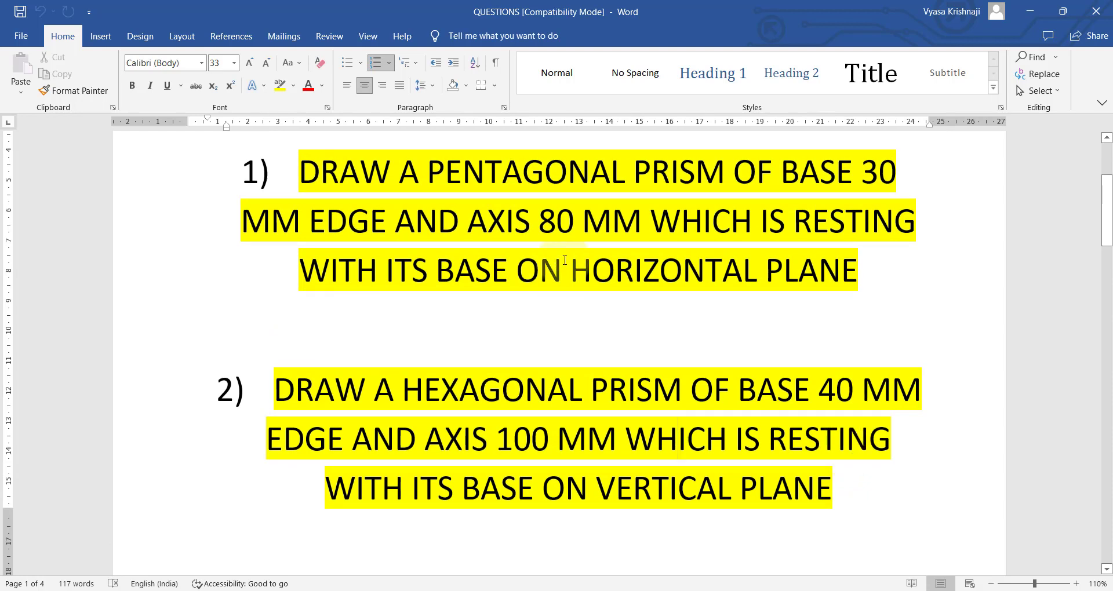
- Review question 3 on the square prism, noting its edge, axis and inclination requirements
{"action": "left_click_drag", "start_coordinate": [489, 226], "coordinate": [515, 234]}
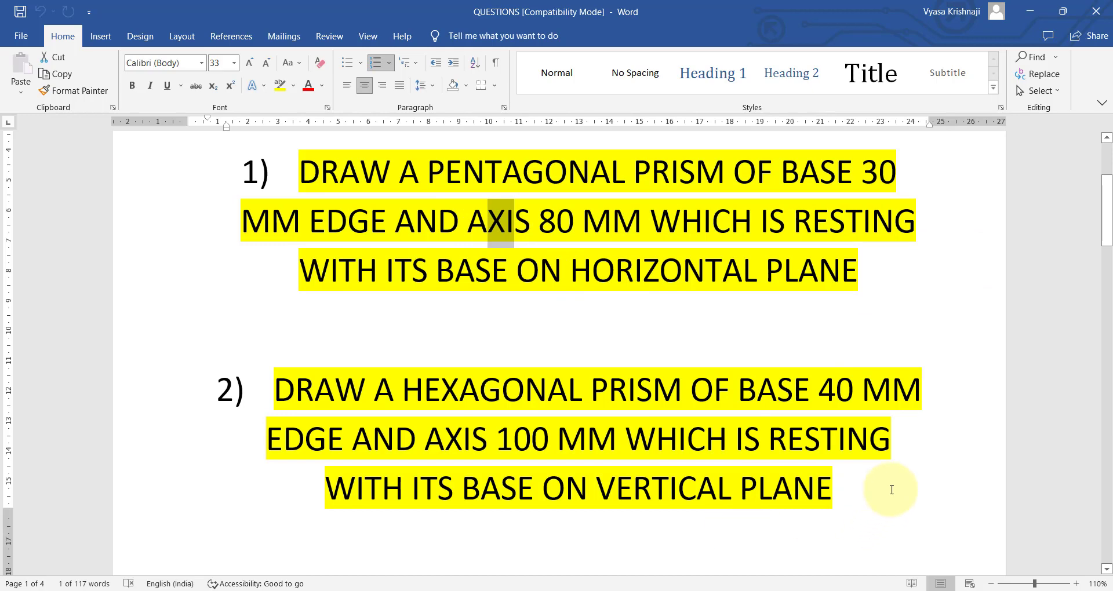
{"action": "scroll", "coordinate": [891, 490], "scroll_direction": "down", "scroll_amount": 10}
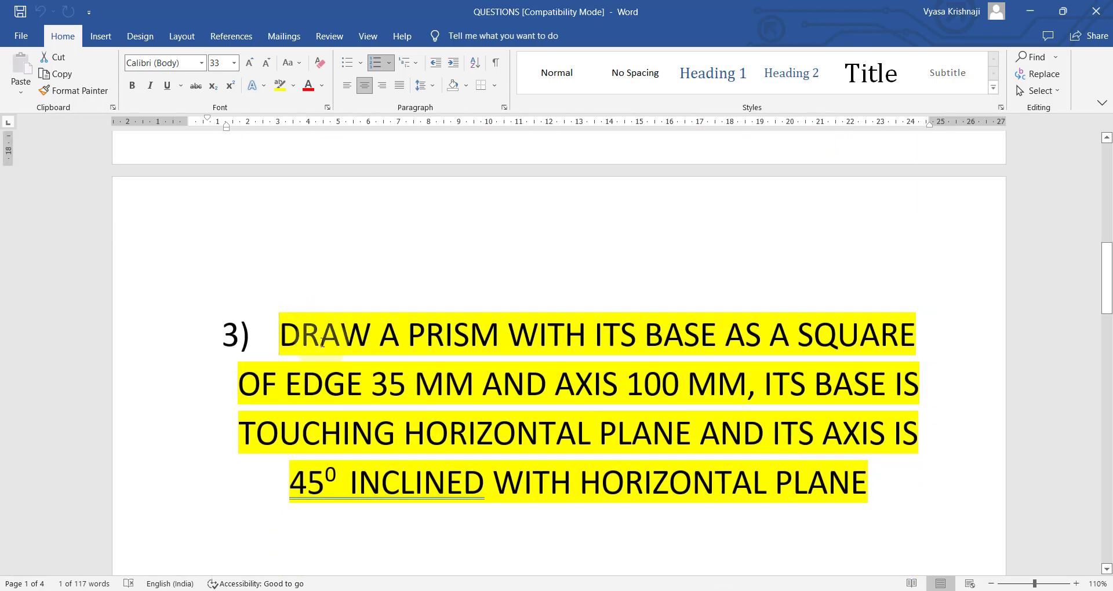
{"action": "left_click_drag", "start_coordinate": [322, 342], "coordinate": [909, 329]}
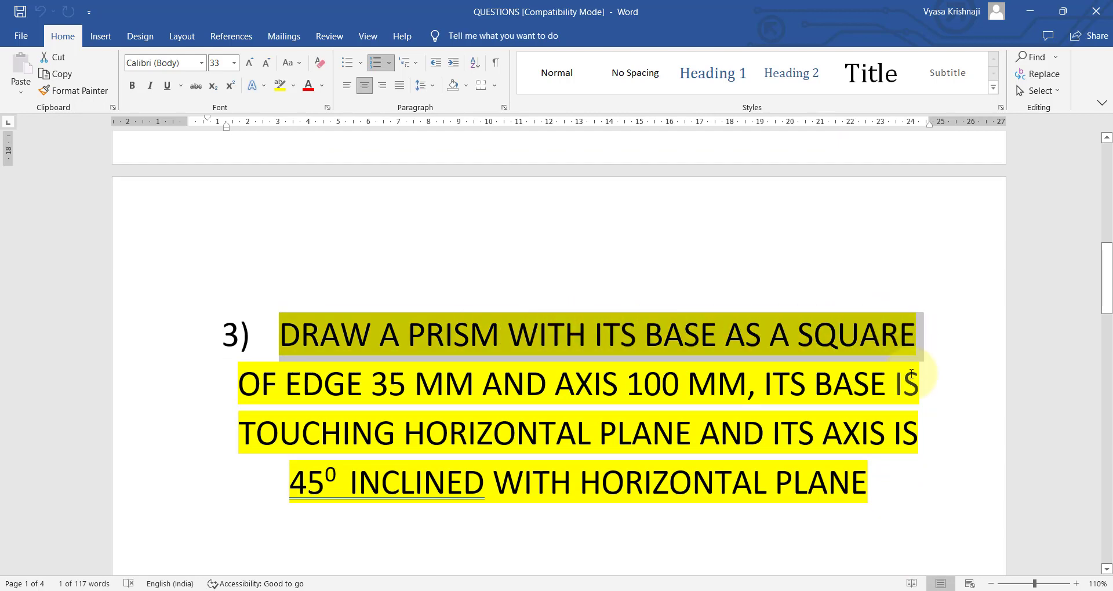
{"action": "mouse_move", "coordinate": [911, 374]}
{"action": "left_mouse_down"}
{"action": "mouse_move", "coordinate": [910, 384]}
{"action": "mouse_move", "coordinate": [405, 425]}
{"action": "mouse_move", "coordinate": [428, 390]}
{"action": "mouse_move", "coordinate": [823, 388]}
{"action": "mouse_move", "coordinate": [513, 400]}
{"action": "mouse_move", "coordinate": [572, 435]}
{"action": "mouse_move", "coordinate": [730, 423]}
{"action": "mouse_move", "coordinate": [881, 431]}
{"action": "mouse_move", "coordinate": [458, 490]}
{"action": "mouse_move", "coordinate": [800, 483]}
{"action": "mouse_move", "coordinate": [828, 504]}
{"action": "left_mouse_up"}
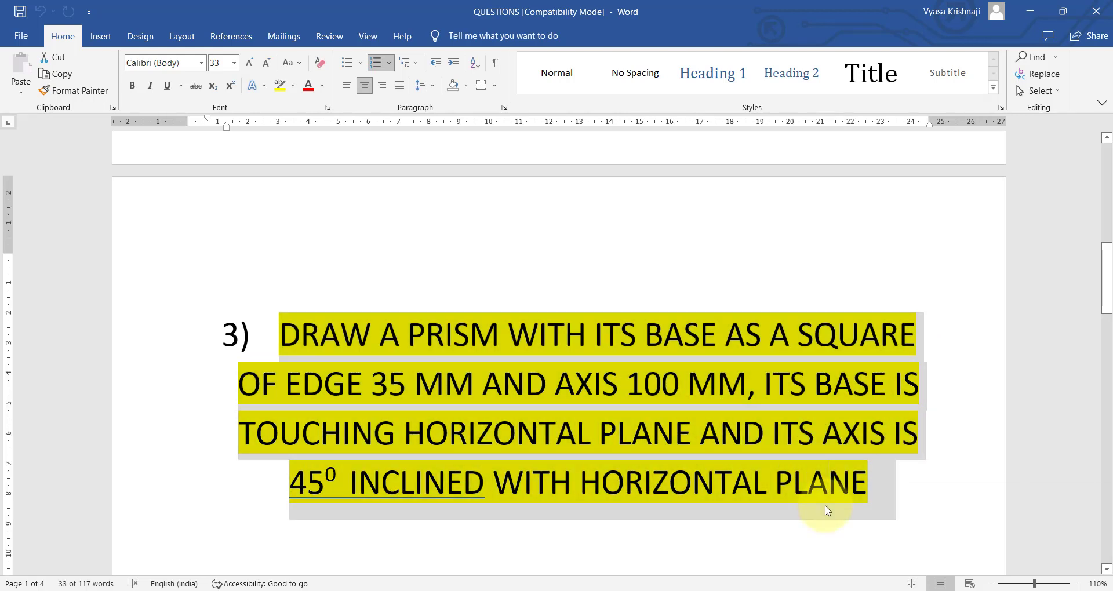
{"action": "left_click", "coordinate": [828, 504]}
{"action": "left_click_drag", "start_coordinate": [581, 493], "coordinate": [872, 493]}
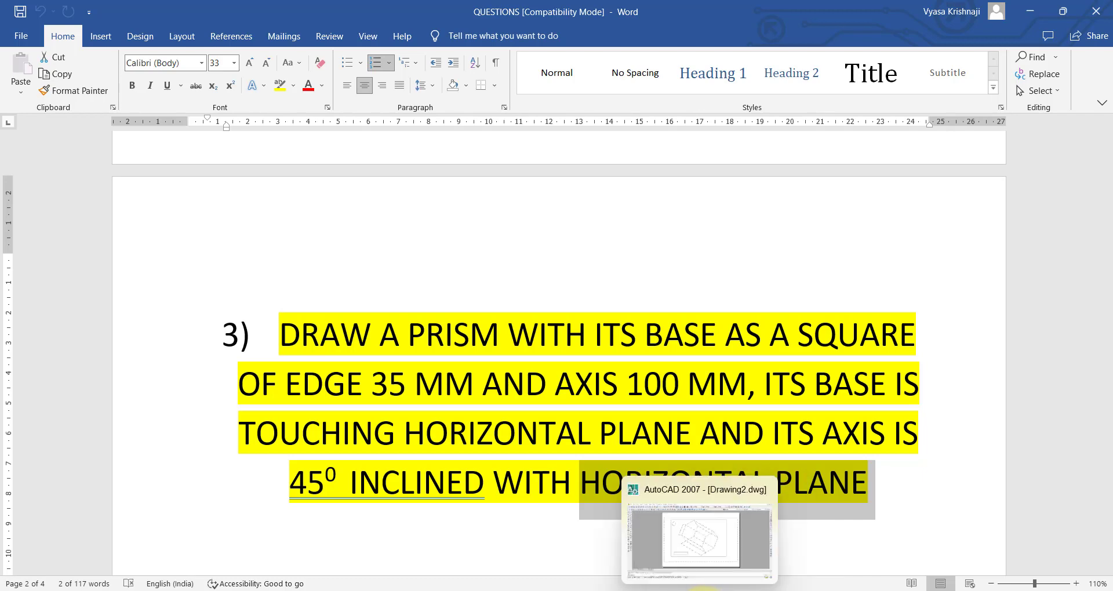
- Switch to AutoCAD and create a new drawing from the acad.dwt template, set to the top view
{"action": "left_click", "coordinate": [703, 589]}
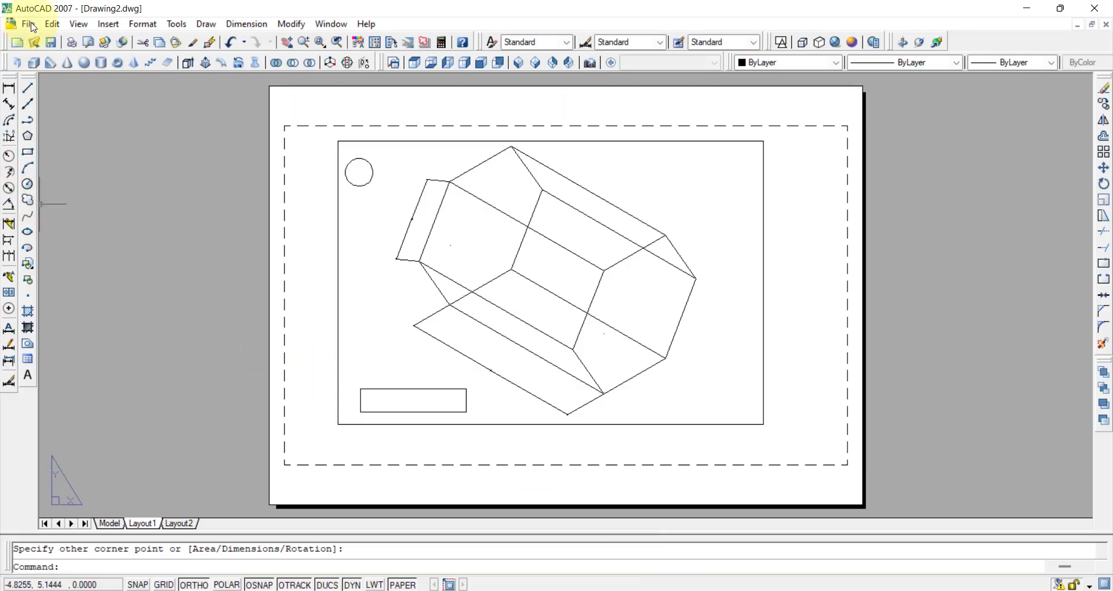
{"action": "left_click", "coordinate": [29, 23]}
{"action": "left_click", "coordinate": [44, 36]}
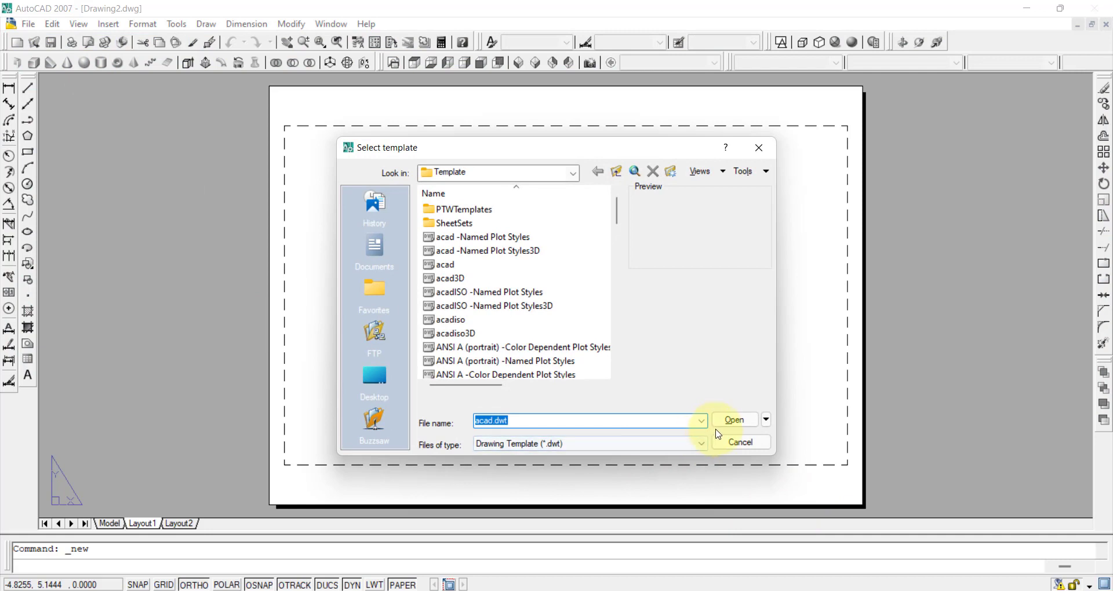
{"action": "left_click", "coordinate": [728, 420]}
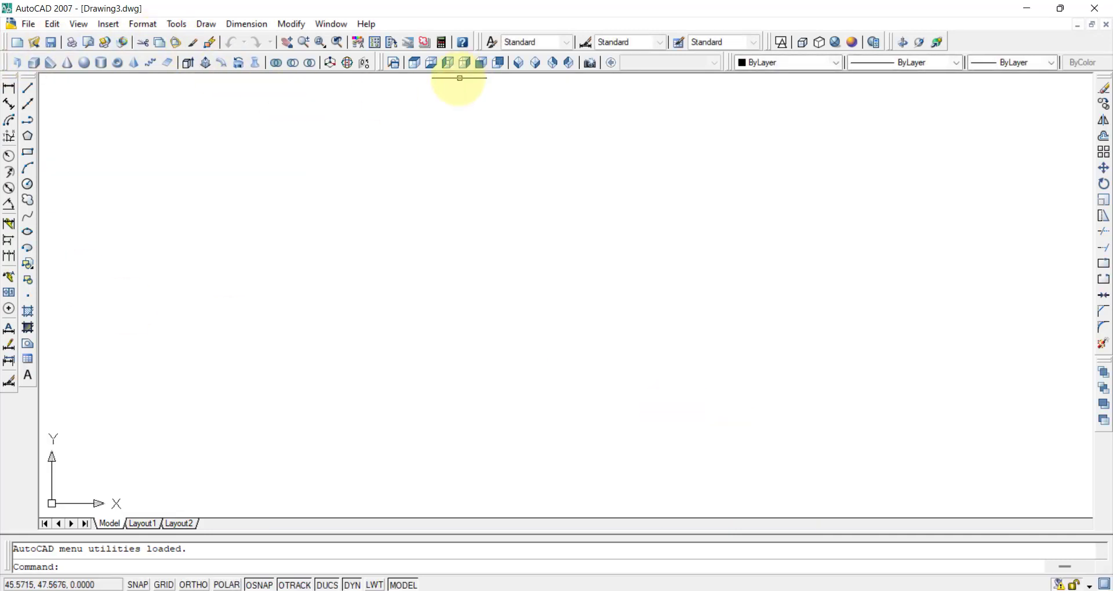
{"action": "left_click", "coordinate": [413, 63]}
{"action": "left_click", "coordinate": [1083, 463]}
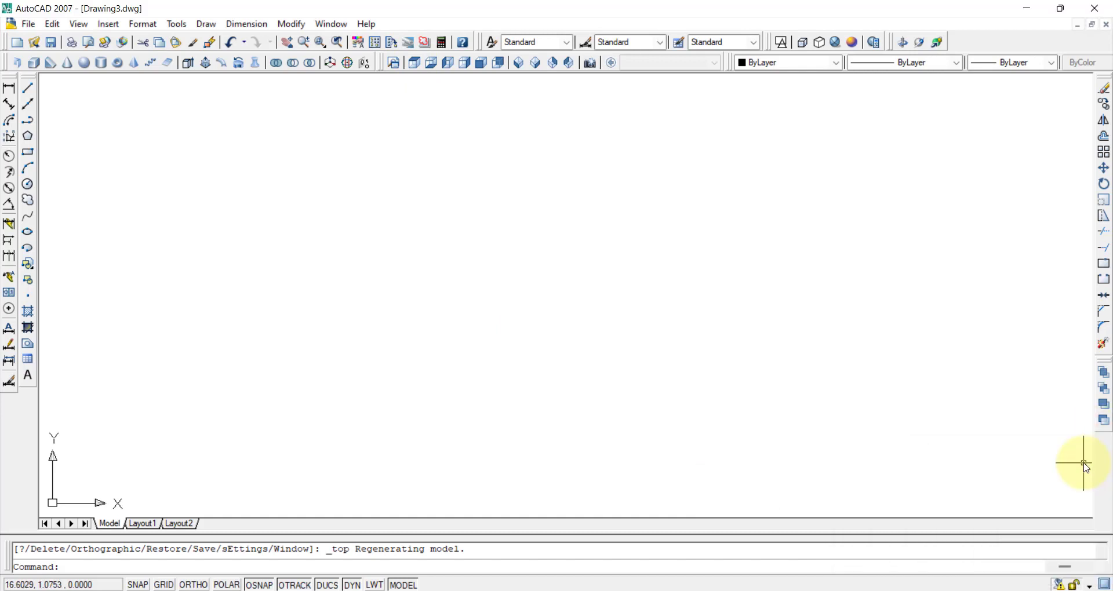
- Draw a four-sided polygon by its edge, with Ortho on and a horizontal edge length of 35
{"action": "left_click", "coordinate": [27, 136]}
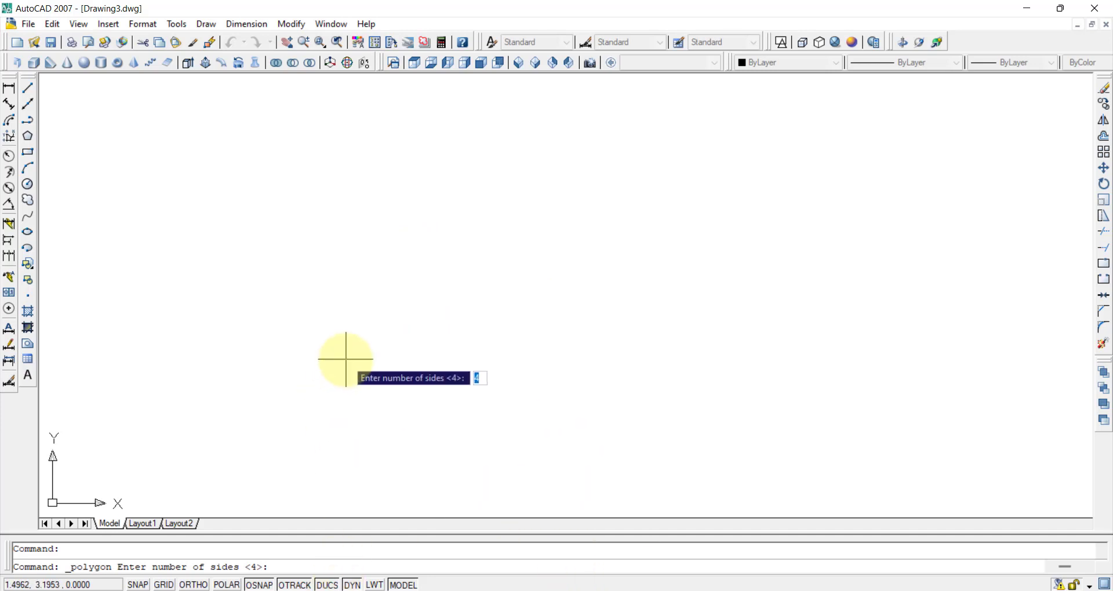
{"action": "key", "text": "Return"}
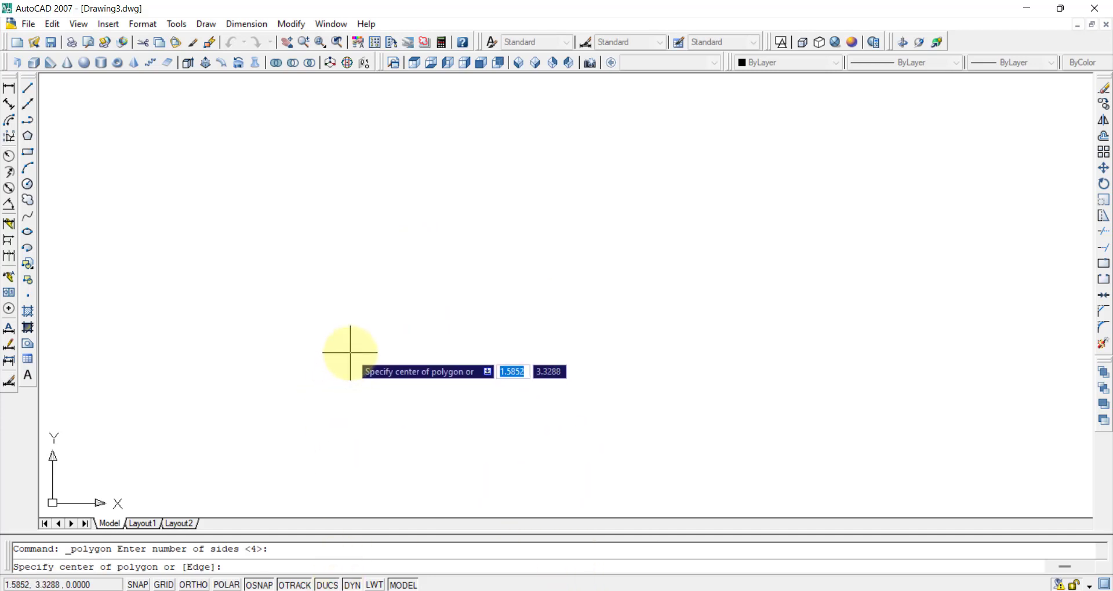
{"action": "type", "text": "E"}
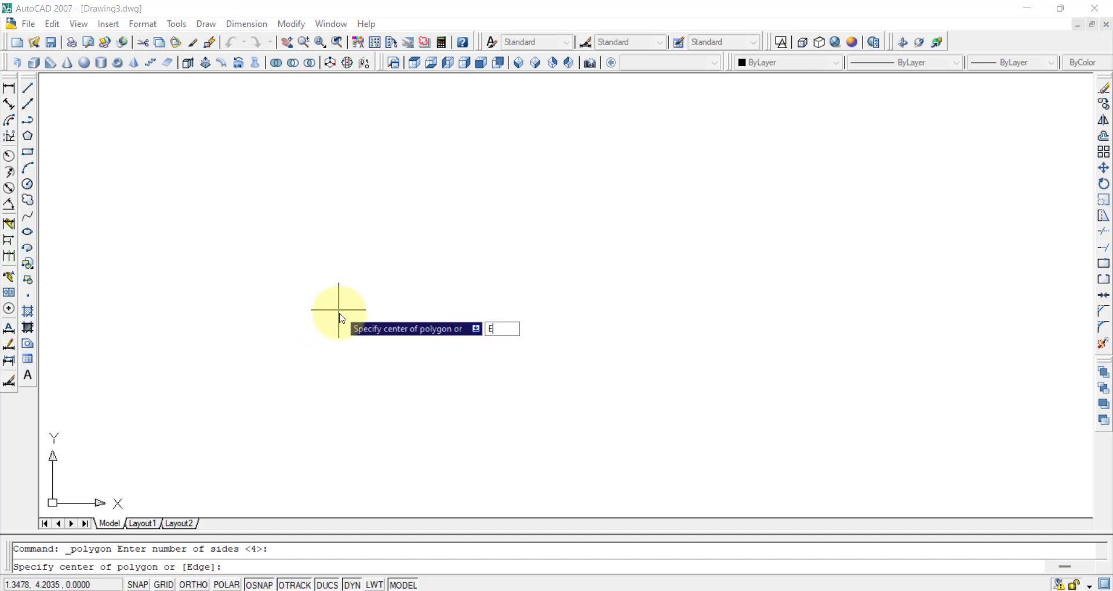
{"action": "key", "text": "Return"}
{"action": "left_click", "coordinate": [398, 361]}
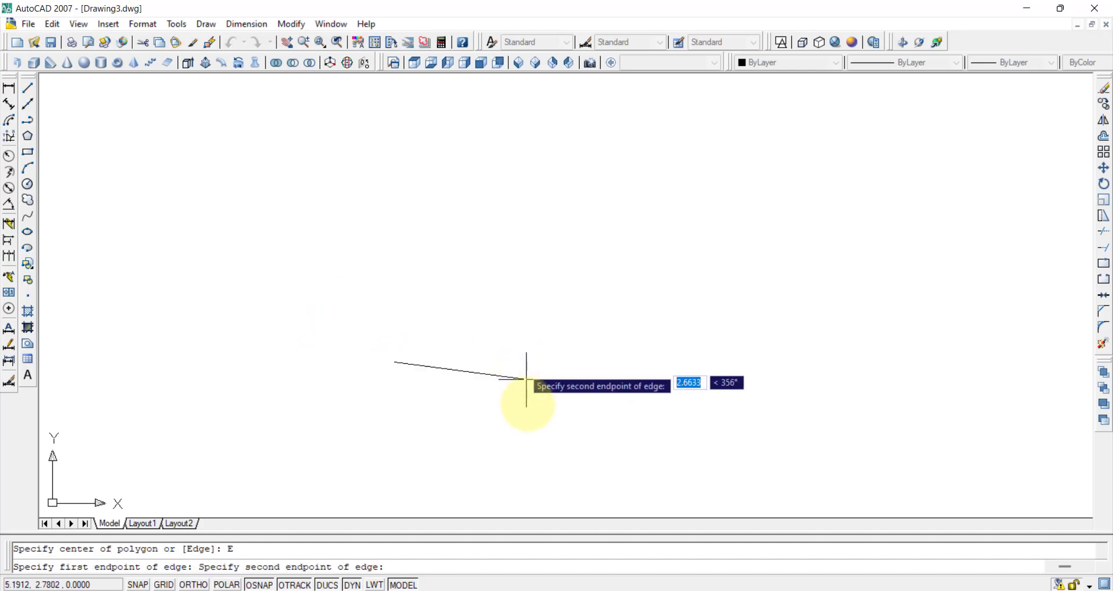
{"action": "left_click", "coordinate": [202, 586]}
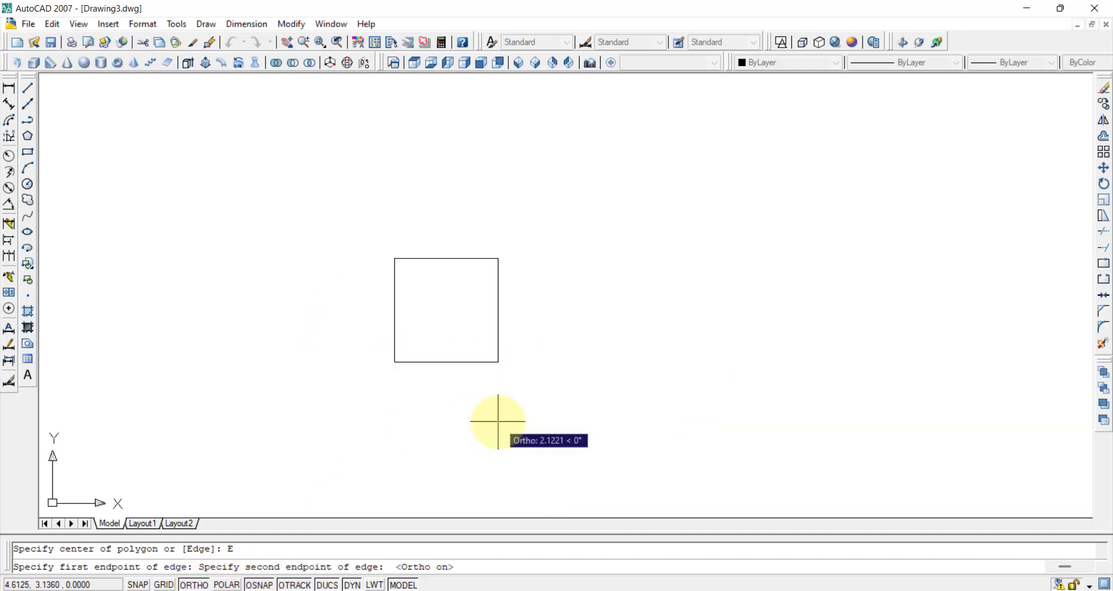
{"action": "left_click", "coordinate": [727, 590]}
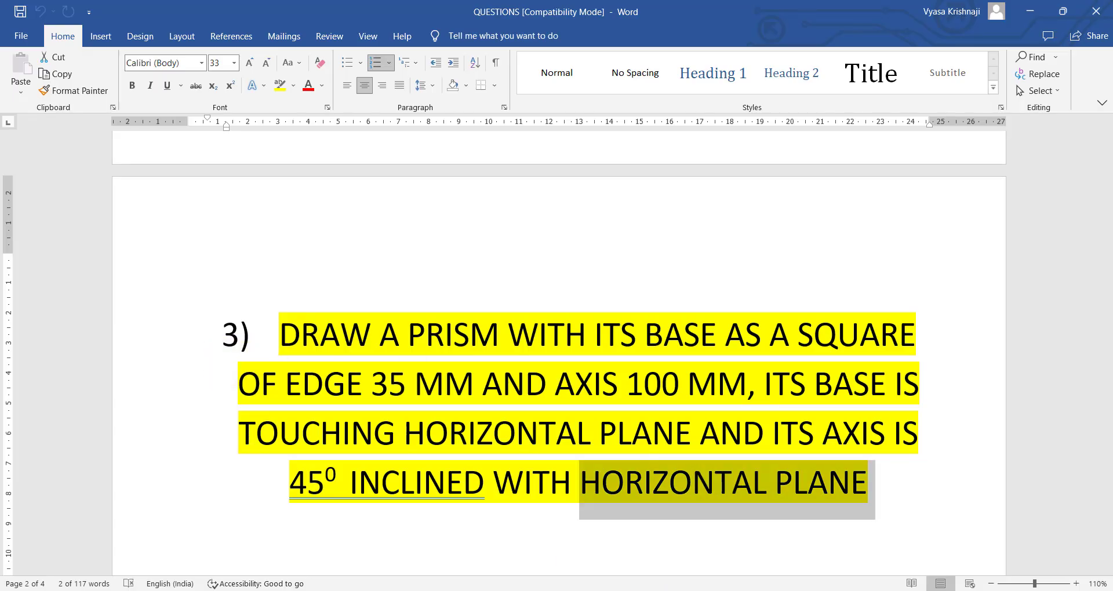
{"action": "key", "text": "alt+Tab"}
{"action": "type", "text": "35"}
{"action": "key", "text": "Return"}
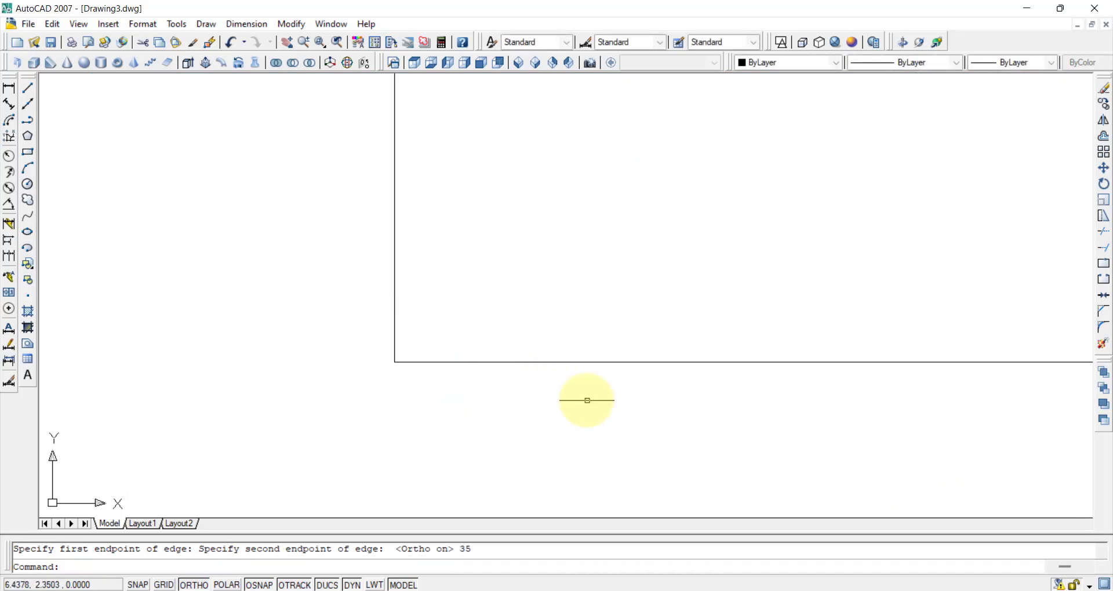
- Extrude the square to a height of 100 without taper, checking the axis length in the Word question
{"action": "scroll", "coordinate": [594, 339], "scroll_direction": "down", "scroll_amount": 3}
{"action": "type", "text": "z"}
{"action": "key", "text": "Return"}
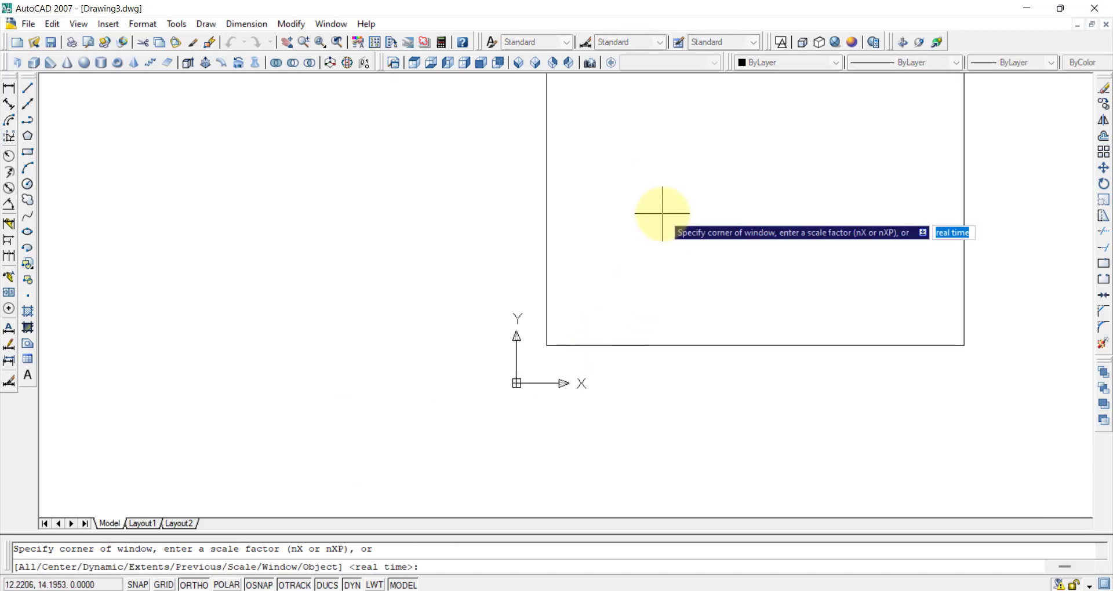
{"action": "type", "text": "e"}
{"action": "key", "text": "Return"}
{"action": "scroll", "coordinate": [768, 226], "scroll_direction": "down", "scroll_amount": 2}
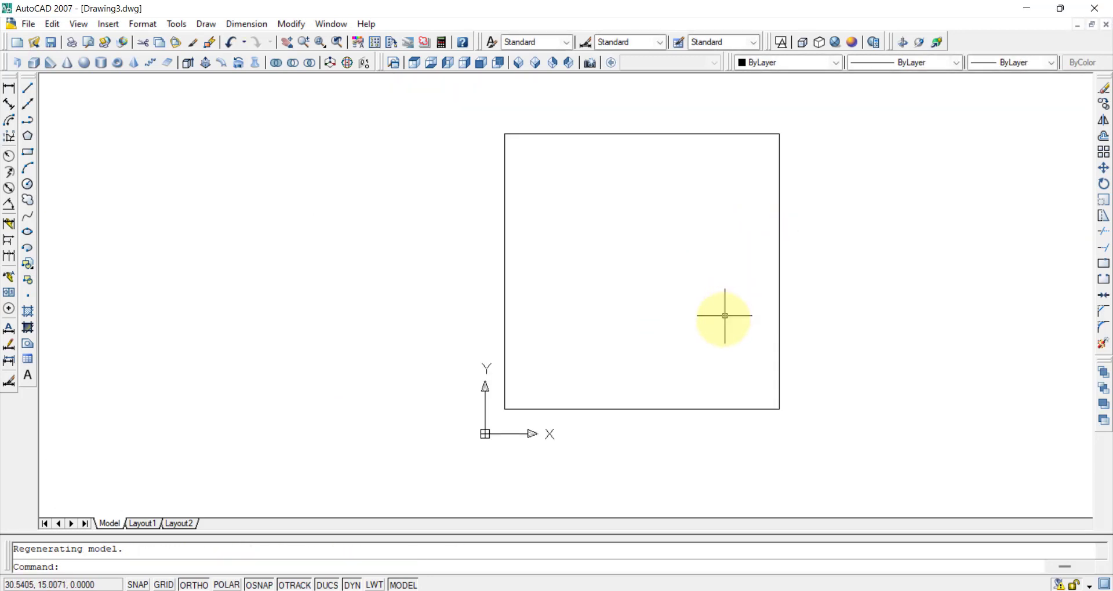
{"action": "left_click", "coordinate": [188, 64]}
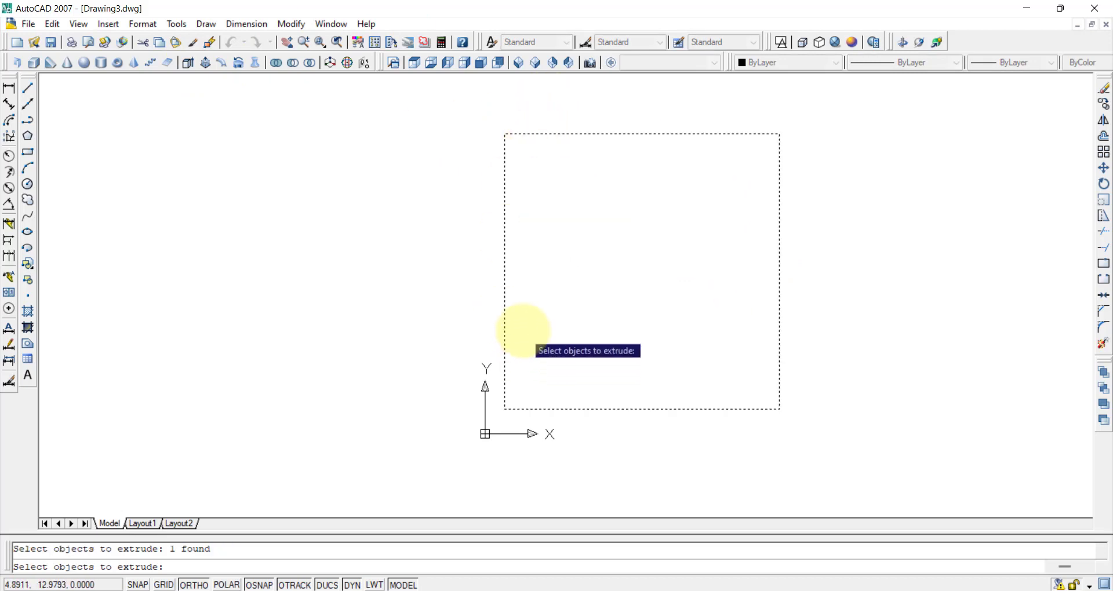
{"action": "key", "text": "Return"}
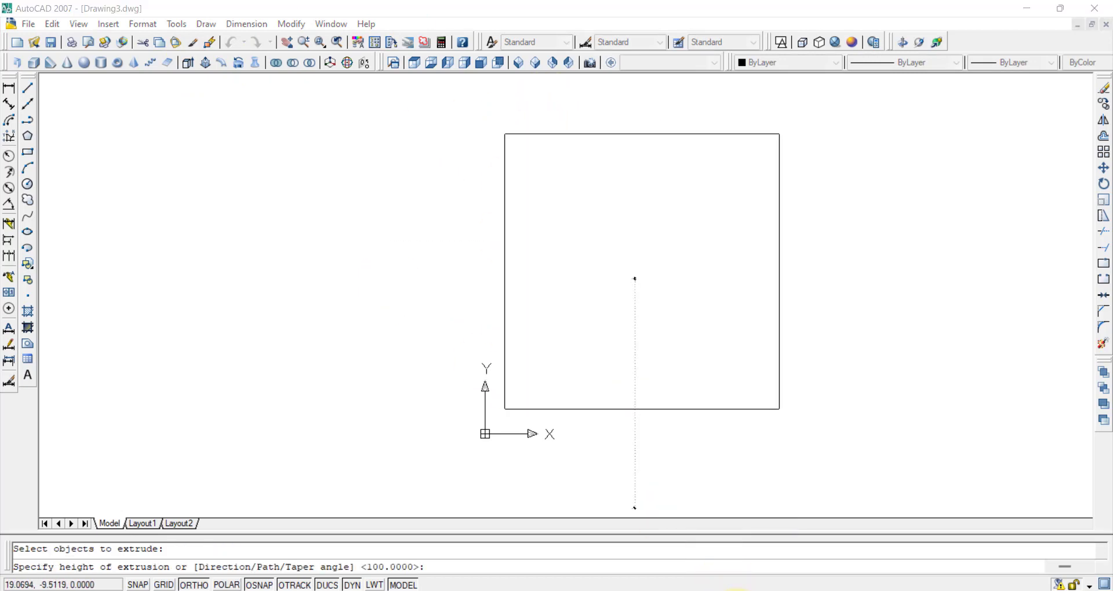
{"action": "left_click", "coordinate": [735, 590]}
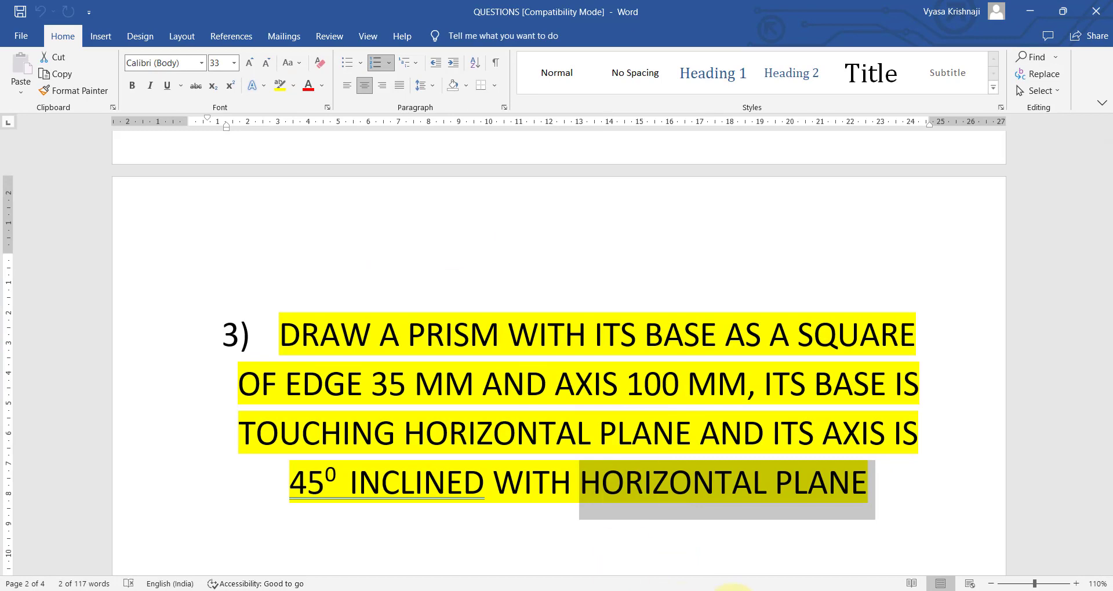
{"action": "left_click", "coordinate": [733, 590]}
{"action": "type", "text": "100"}
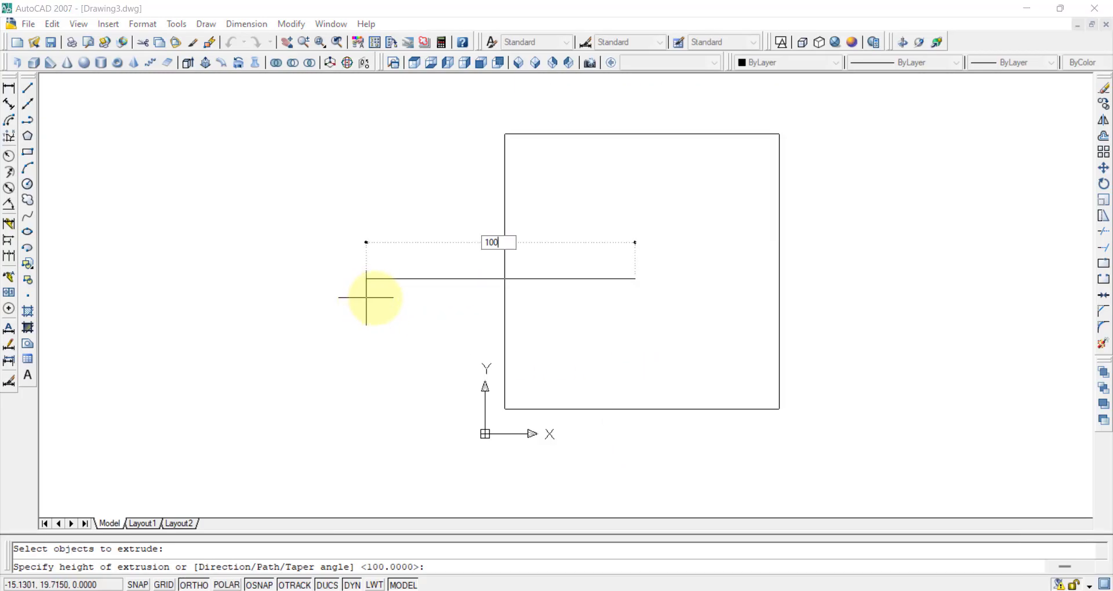
{"action": "key", "text": "Return"}
- Check the prism in the SW isometric view and reread the question's 45° axis inclination requirement in Word
{"action": "left_click", "coordinate": [414, 63]}
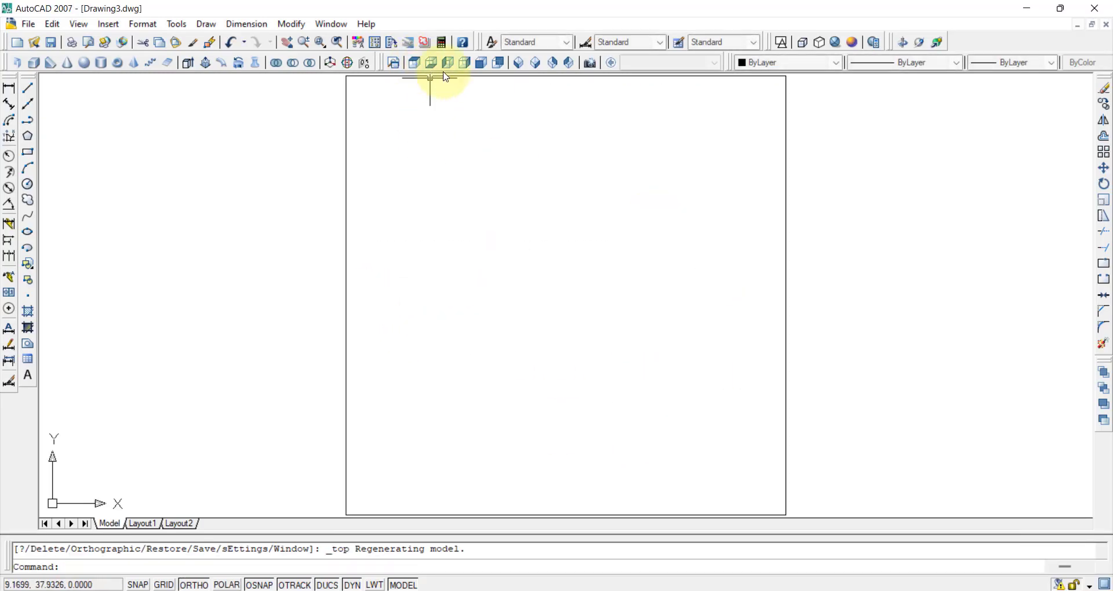
{"action": "left_click", "coordinate": [518, 63]}
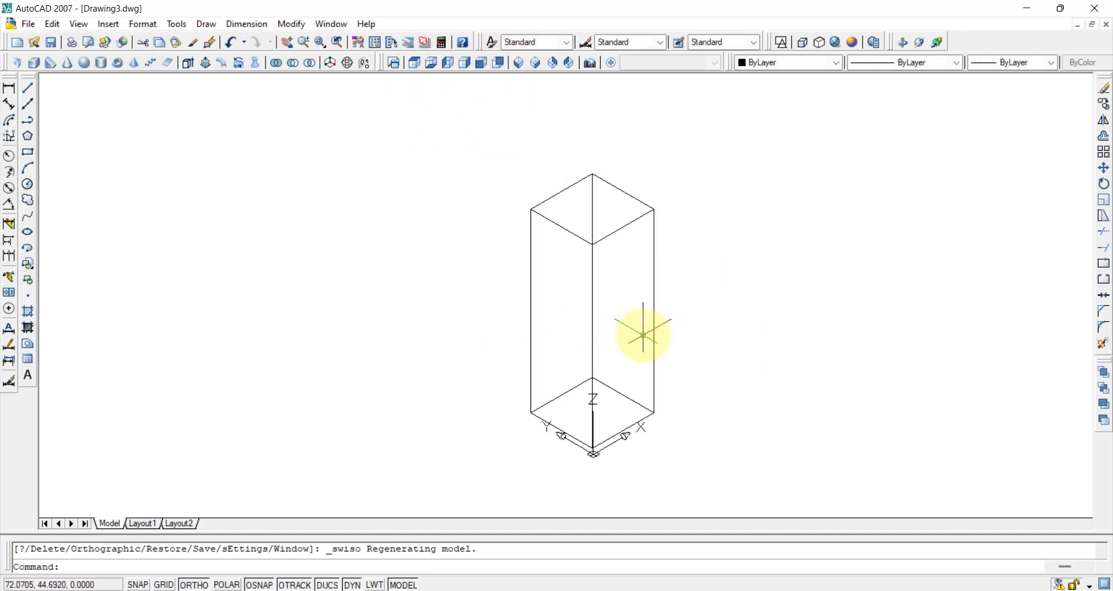
{"action": "scroll", "coordinate": [643, 336], "scroll_direction": "up", "scroll_amount": 2}
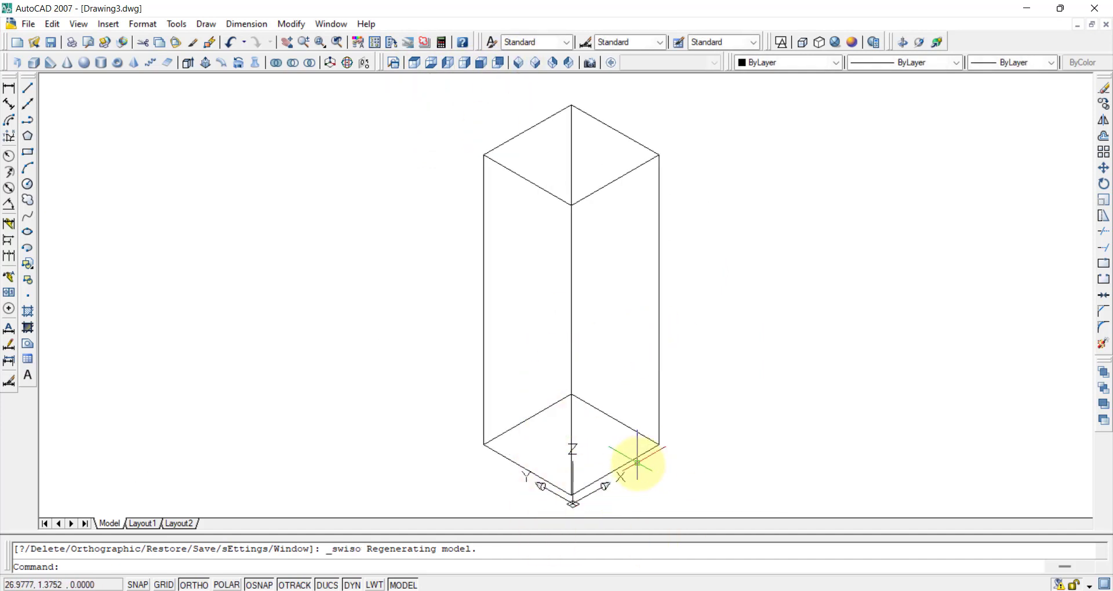
{"action": "left_click", "coordinate": [737, 589]}
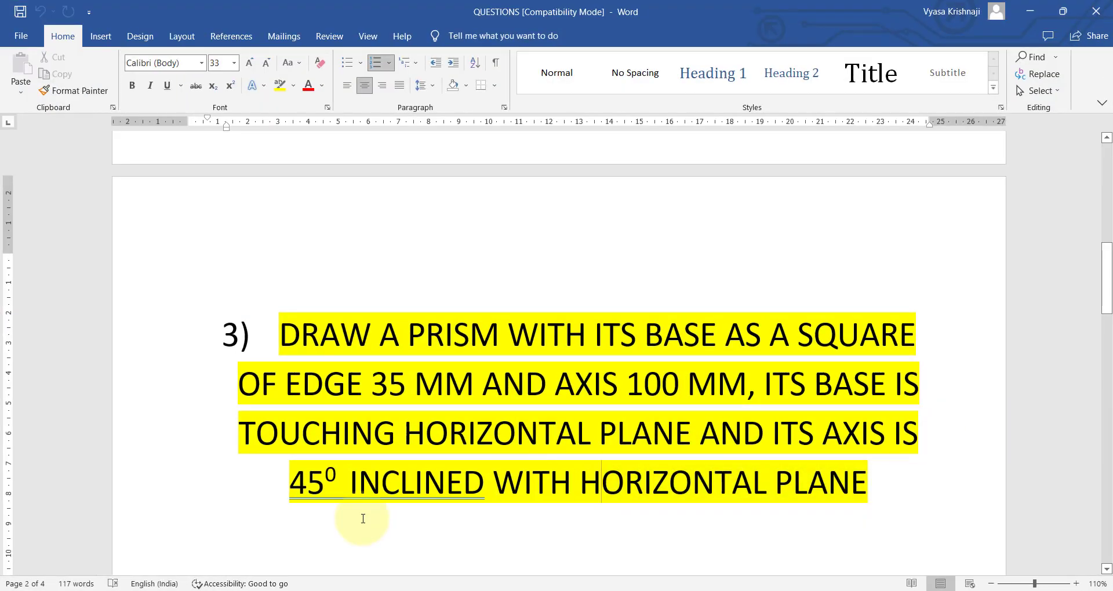
{"action": "left_click_drag", "start_coordinate": [299, 493], "coordinate": [771, 513]}
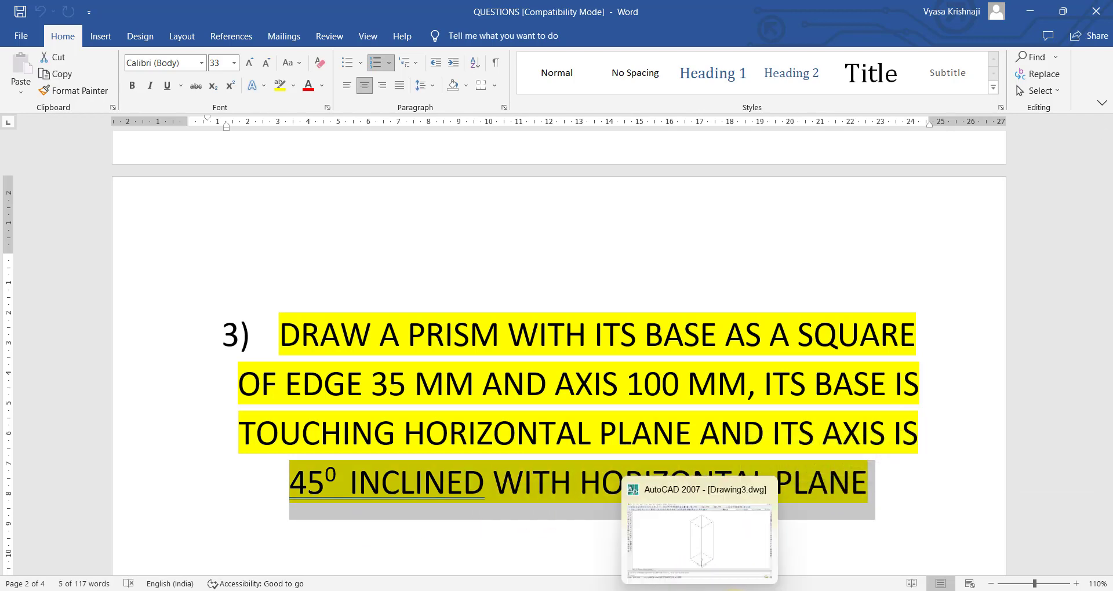
{"action": "left_click", "coordinate": [704, 588]}
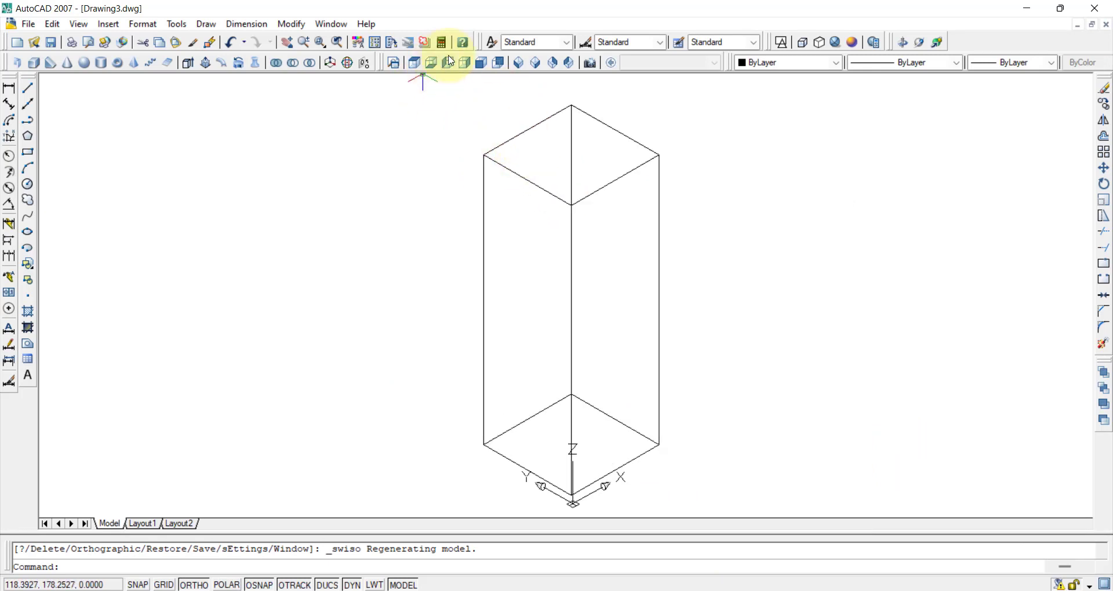
- Look at the prism from the SE isometric and top views, and set the front view
{"action": "left_click", "coordinate": [536, 63]}
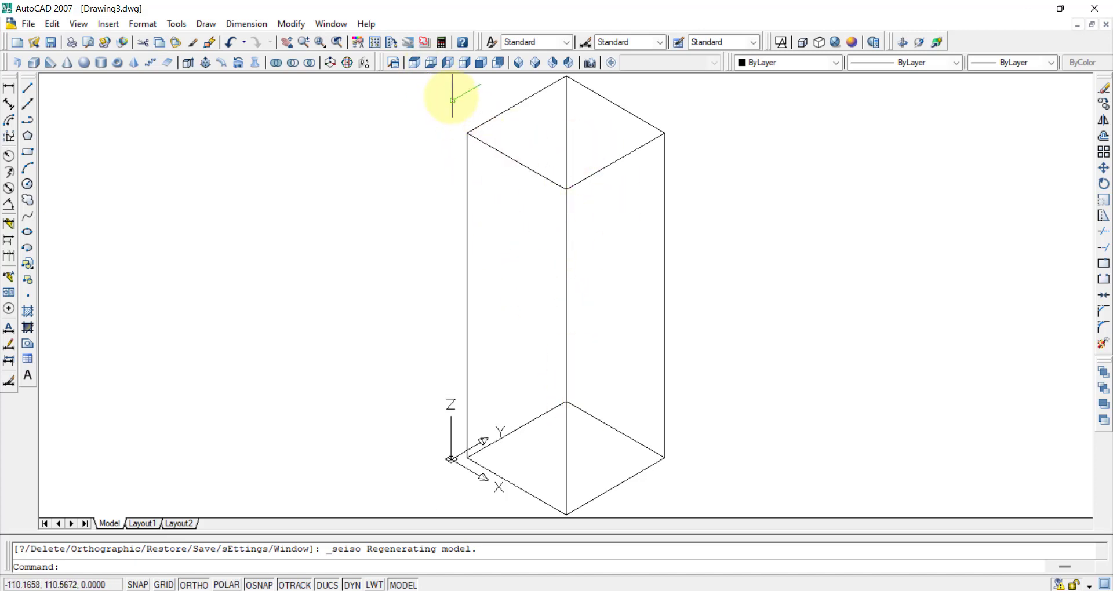
{"action": "left_click", "coordinate": [415, 67]}
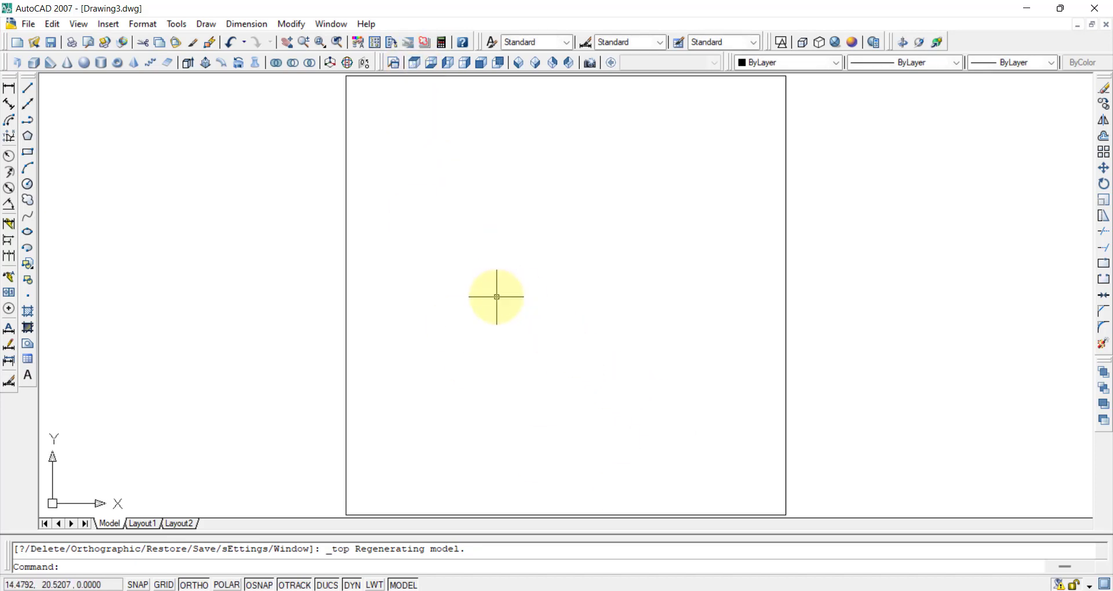
{"action": "scroll", "coordinate": [459, 331], "scroll_direction": "down", "scroll_amount": 4}
{"action": "middle_click_drag", "start_coordinate": [496, 369], "coordinate": [614, 320]}
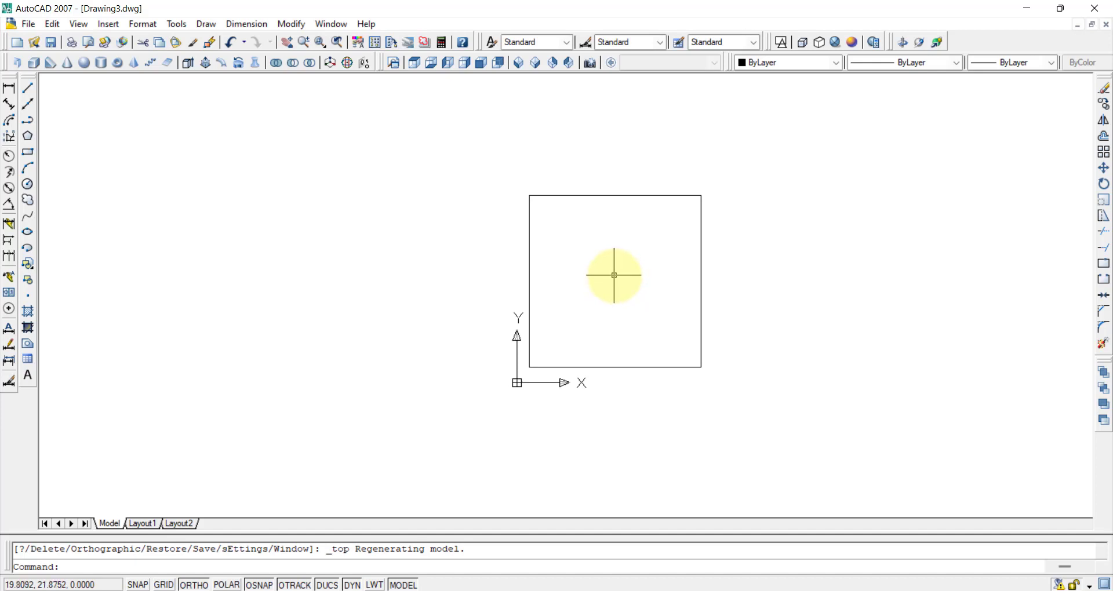
{"action": "left_click", "coordinate": [481, 65]}
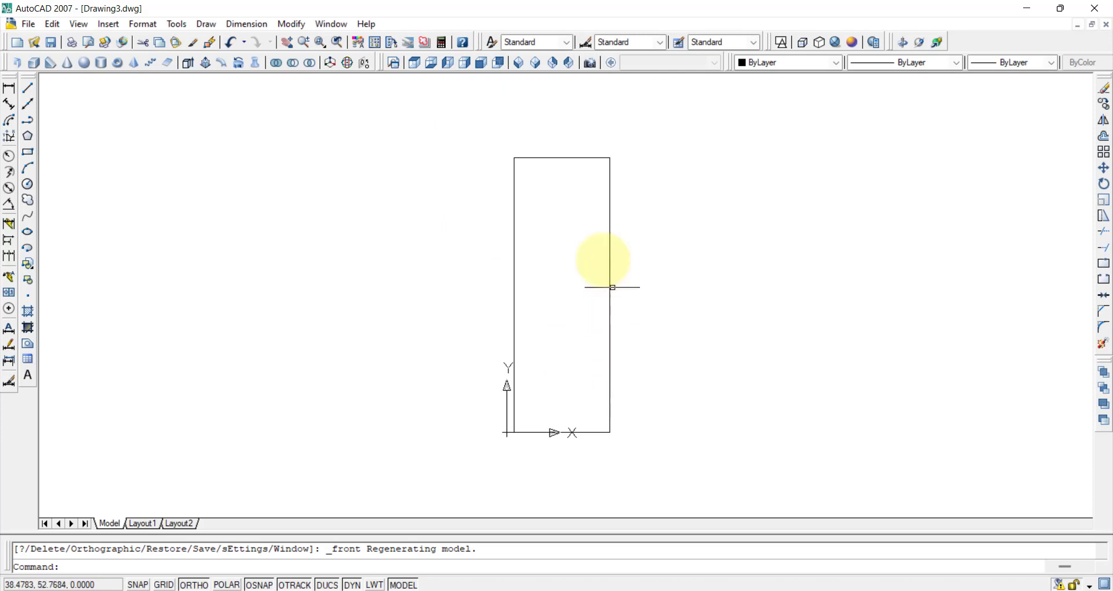
- Rotate the prism by 45° about its lower-left corner in the front view
{"action": "left_click", "coordinate": [562, 158]}
{"action": "key", "text": "Escape"}
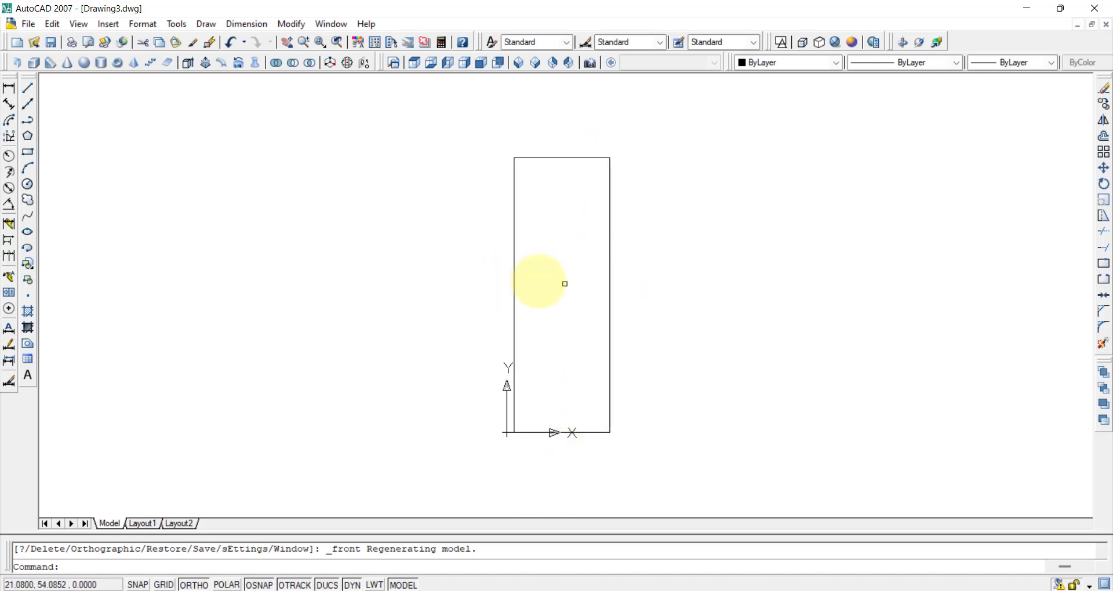
{"action": "left_click", "coordinate": [511, 297]}
{"action": "left_click", "coordinate": [511, 297]}
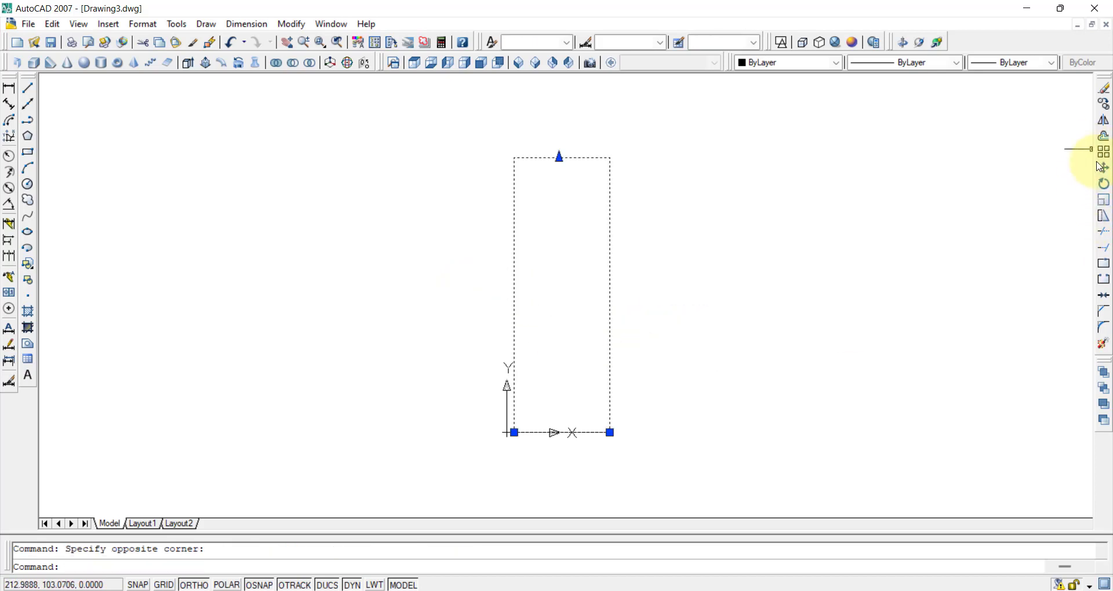
{"action": "left_click", "coordinate": [1104, 186]}
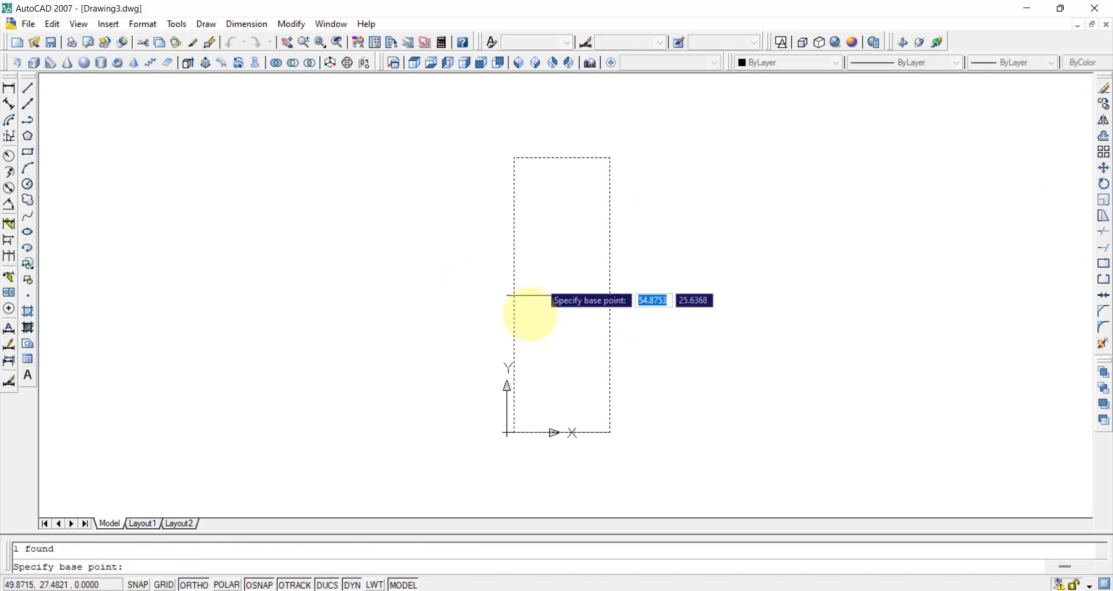
{"action": "left_click", "coordinate": [515, 430]}
{"action": "type", "text": "45"}
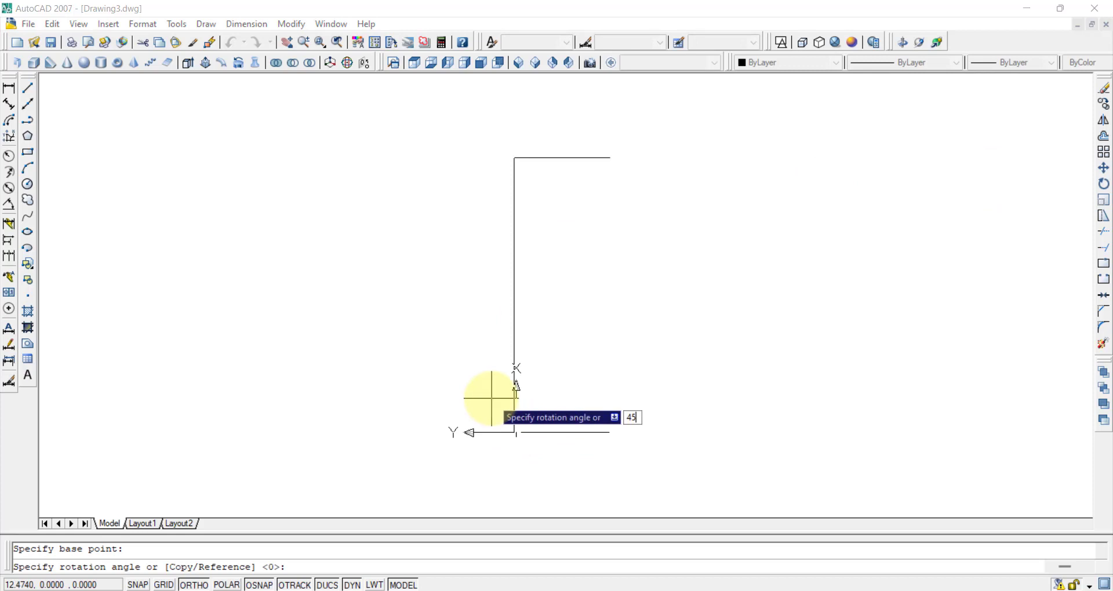
{"action": "key", "text": "Return"}
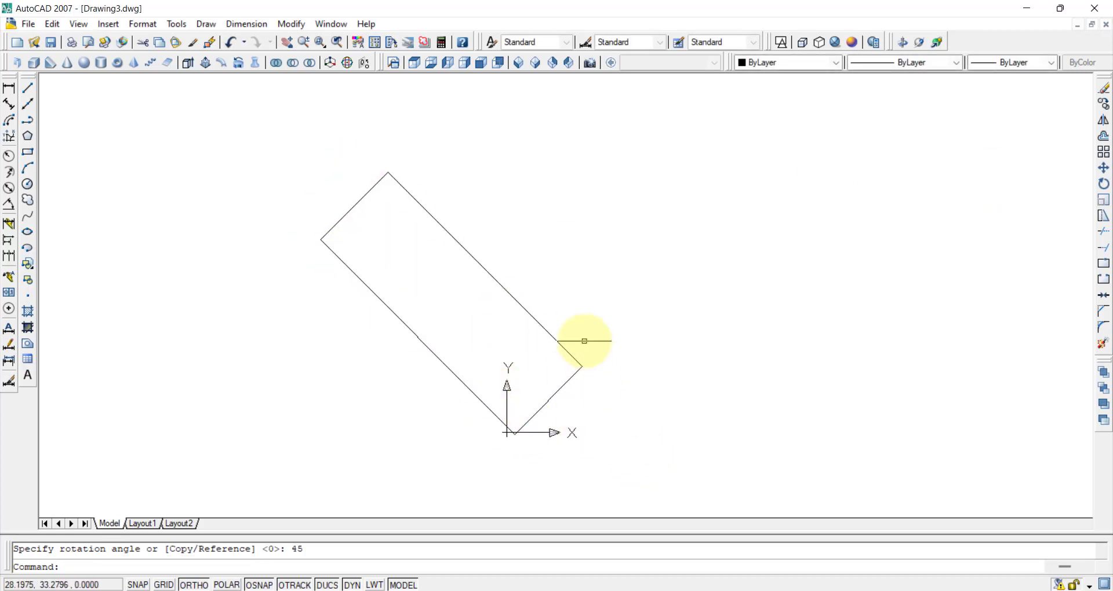
{"action": "middle_click_drag", "start_coordinate": [583, 338], "coordinate": [742, 310]}
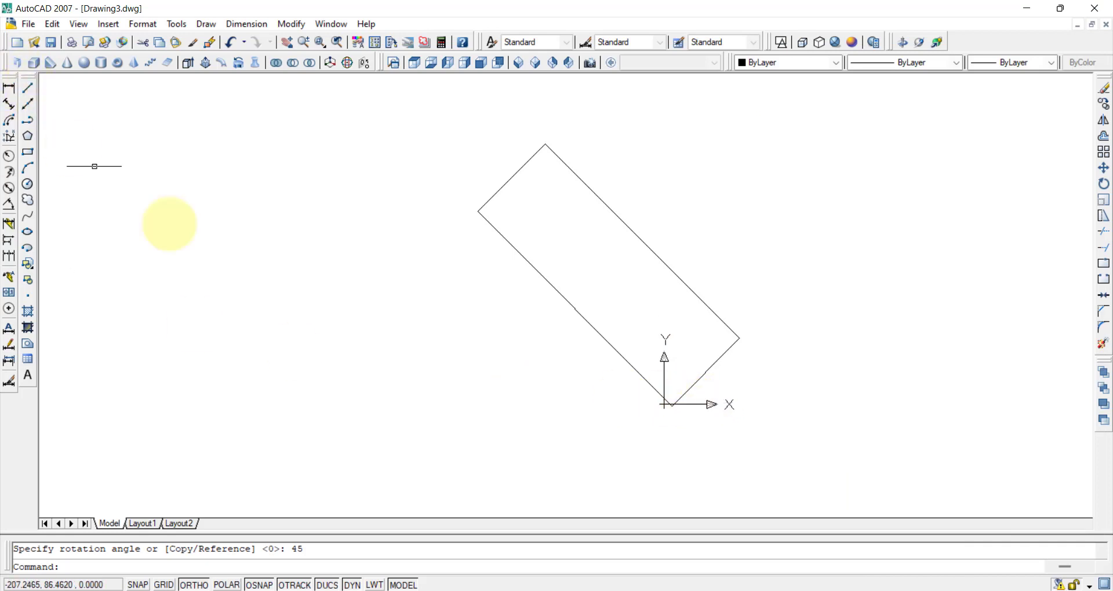
{"action": "left_click", "coordinate": [30, 90]}
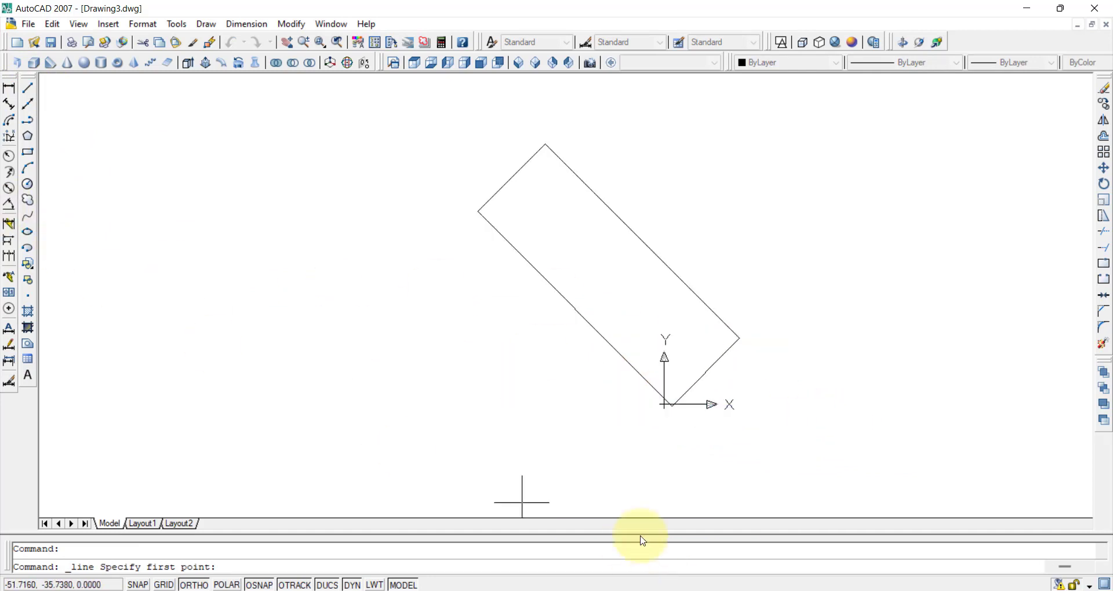
{"action": "key", "text": "Escape"}
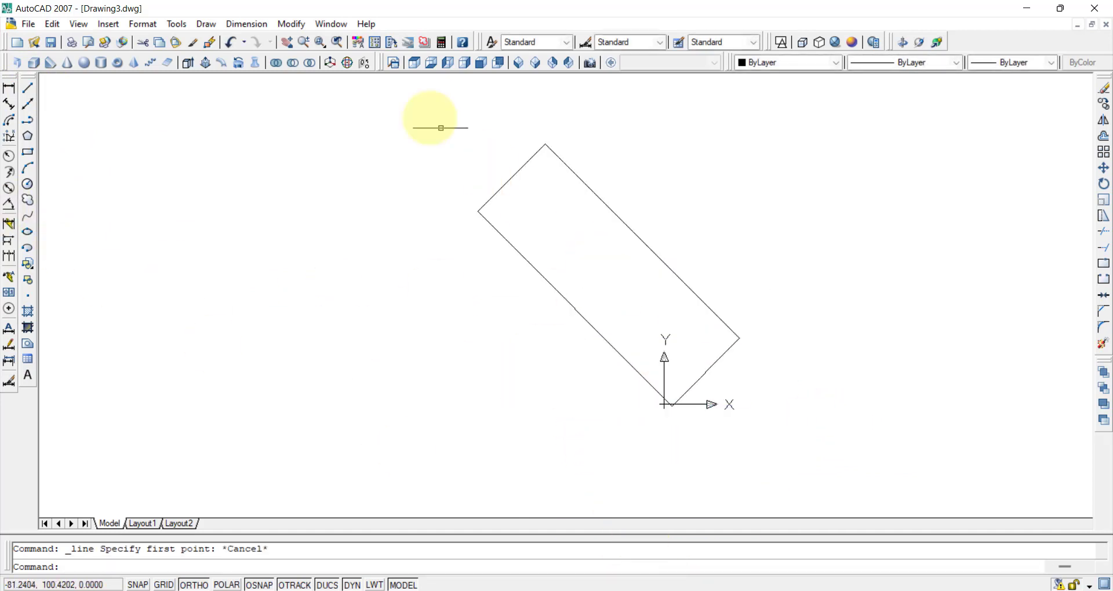
- Show the tilted prism in the SW isometric view with the Conceptual visual style and orbit around it
{"action": "left_click", "coordinate": [524, 68]}
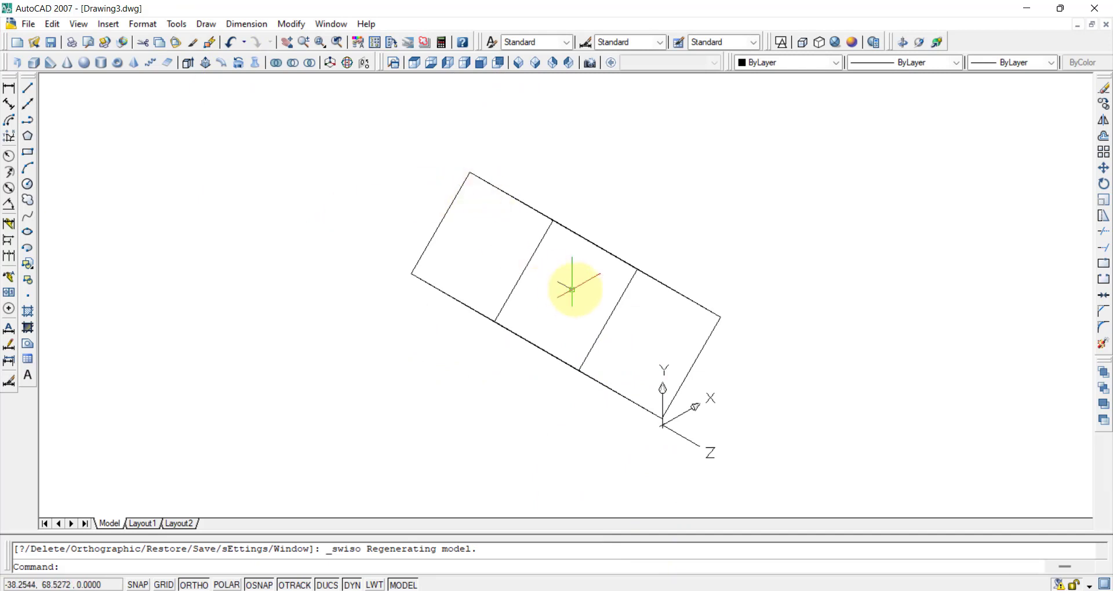
{"action": "left_click", "coordinate": [852, 43]}
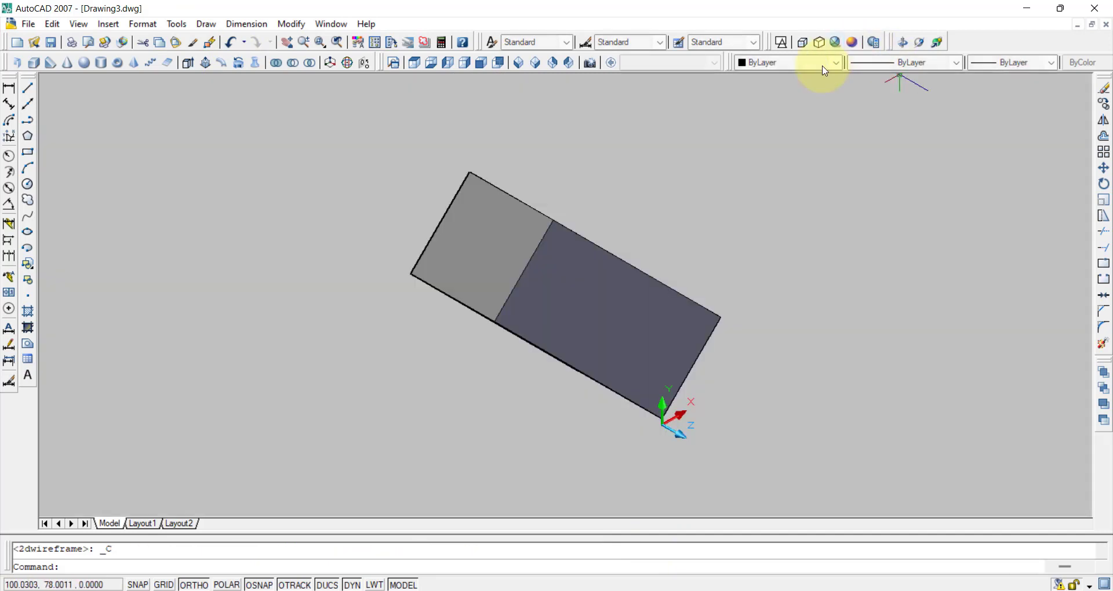
{"action": "left_click", "coordinate": [937, 43]}
{"action": "mouse_move", "coordinate": [887, 261]}
{"action": "left_mouse_down"}
{"action": "mouse_move", "coordinate": [745, 253]}
{"action": "mouse_move", "coordinate": [711, 269]}
{"action": "mouse_move", "coordinate": [840, 269]}
{"action": "left_mouse_up"}
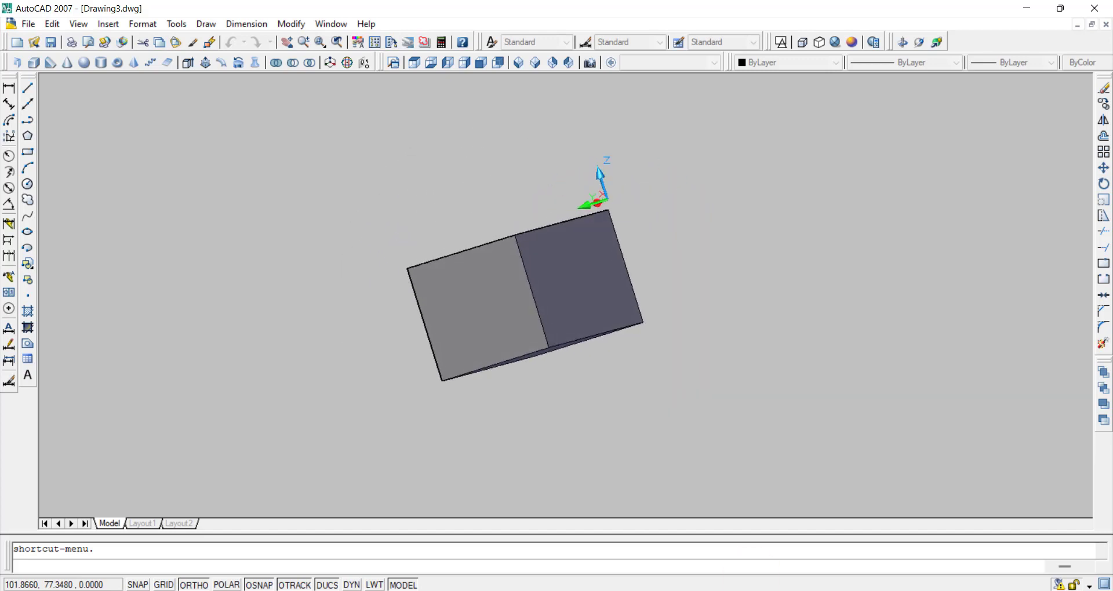
- Switch to the Word questions document and read question 4 about the pentagonal prism
{"action": "mouse_move", "coordinate": [728, 589]}
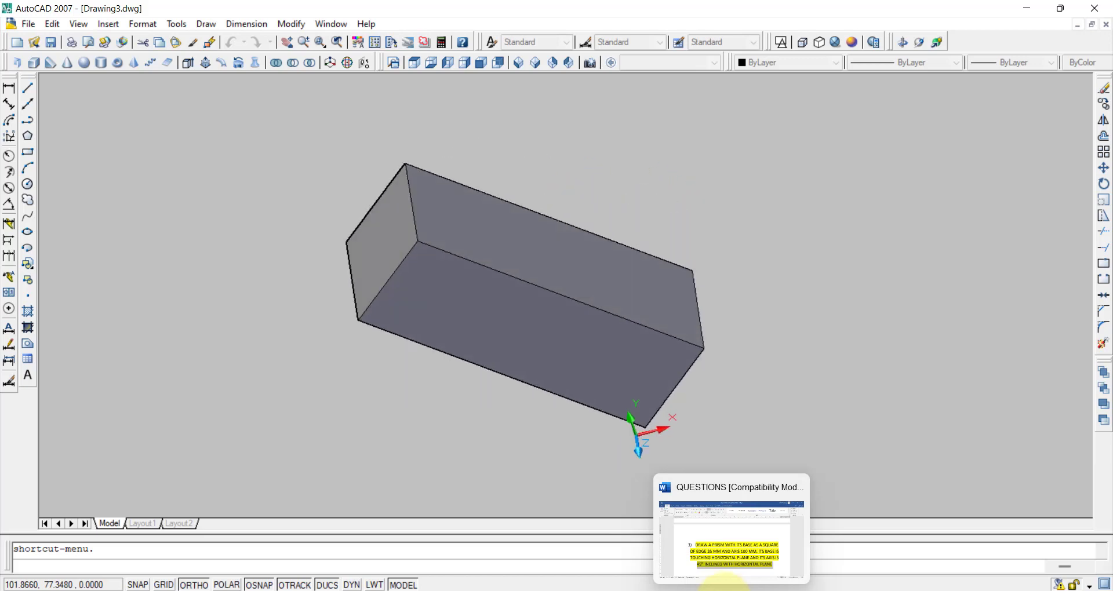
{"action": "left_click", "coordinate": [759, 532]}
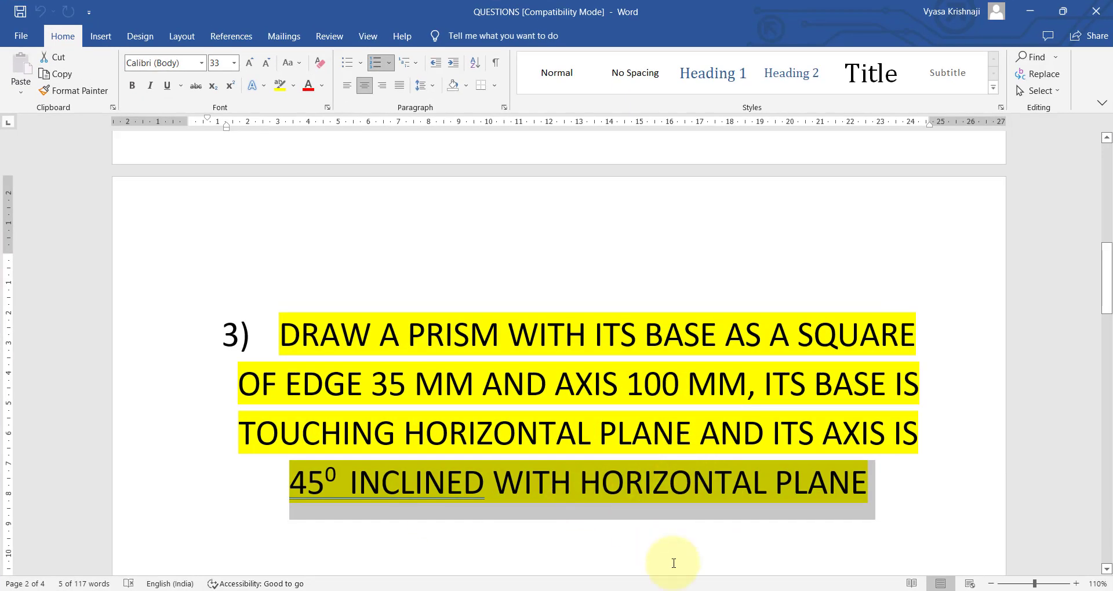
{"action": "left_click", "coordinate": [650, 436]}
{"action": "scroll", "coordinate": [640, 394], "scroll_direction": "down", "scroll_amount": 2}
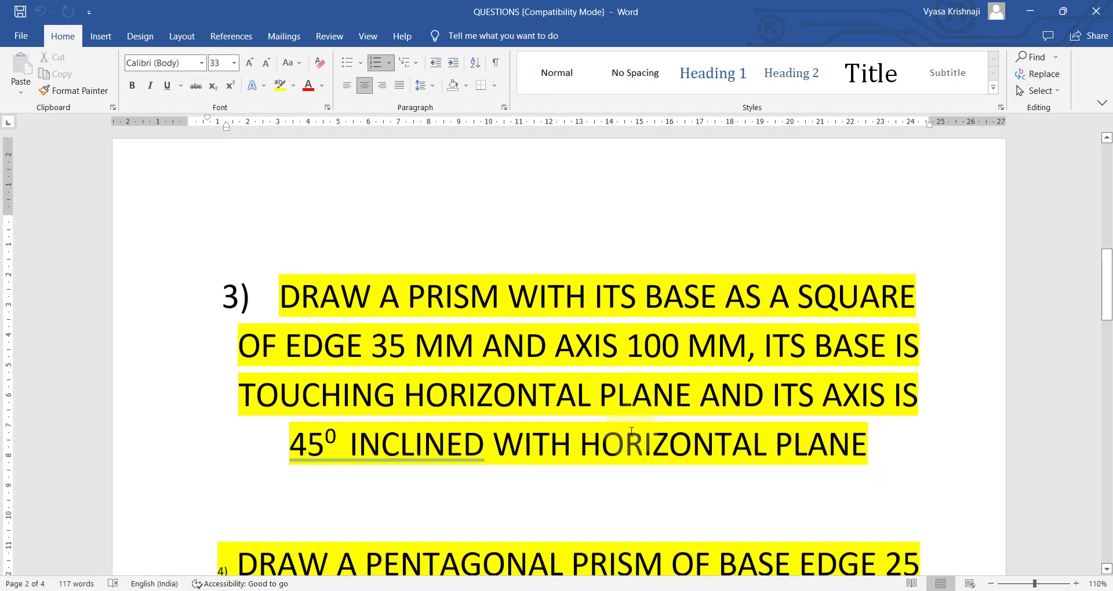
{"action": "scroll", "coordinate": [640, 395], "scroll_direction": "down", "scroll_amount": 6}
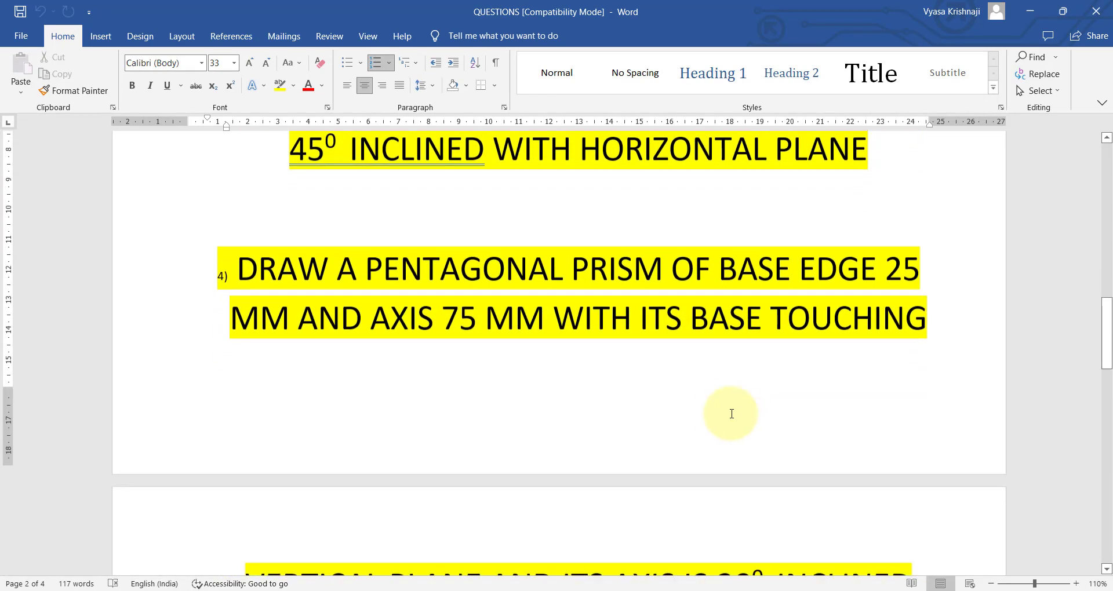
{"action": "scroll", "coordinate": [703, 490], "scroll_direction": "down", "scroll_amount": 1}
{"action": "scroll", "coordinate": [724, 486], "scroll_direction": "up", "scroll_amount": 1}
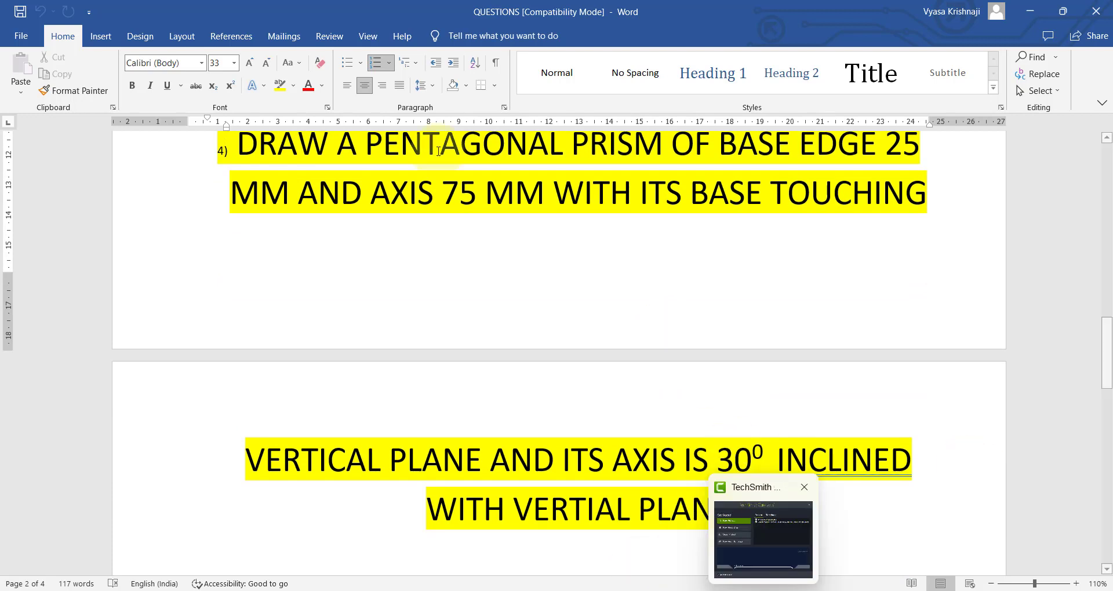
{"action": "scroll", "coordinate": [280, 247], "scroll_direction": "up", "scroll_amount": 1}
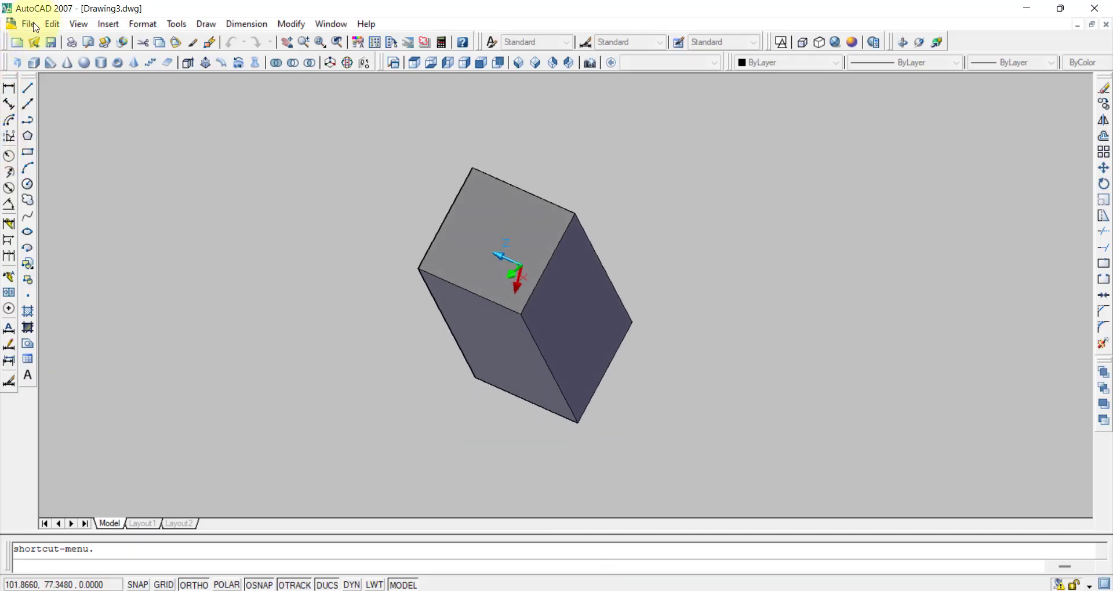
- Start a new AutoCAD drawing from the acad.dwt template, recheck question 4 in Word, and set the front view
{"action": "left_click", "coordinate": [28, 24]}
{"action": "left_click", "coordinate": [35, 42]}
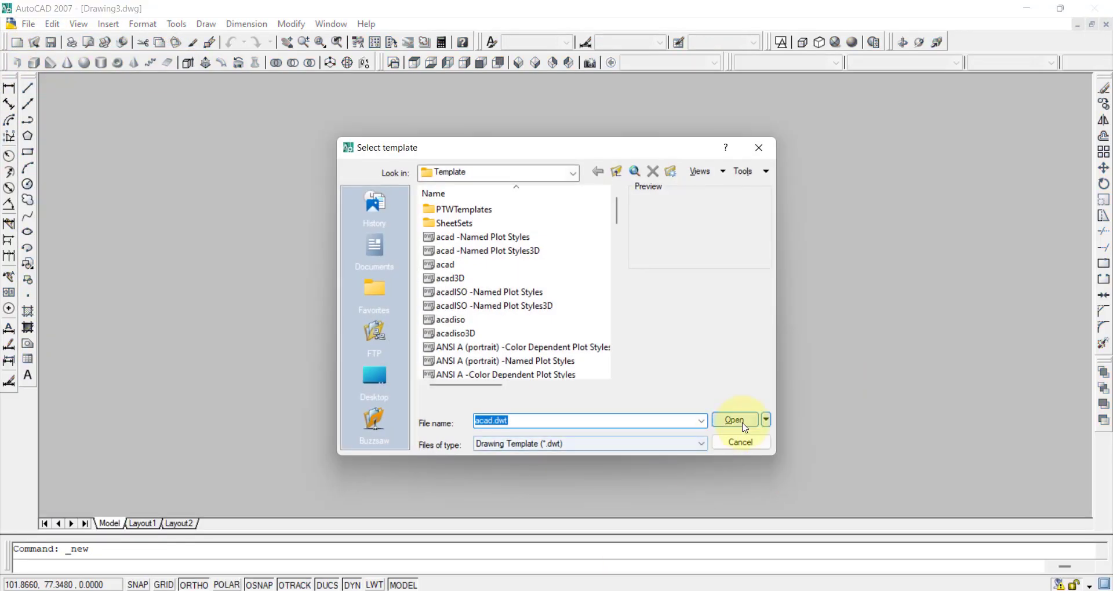
{"action": "left_click", "coordinate": [744, 426]}
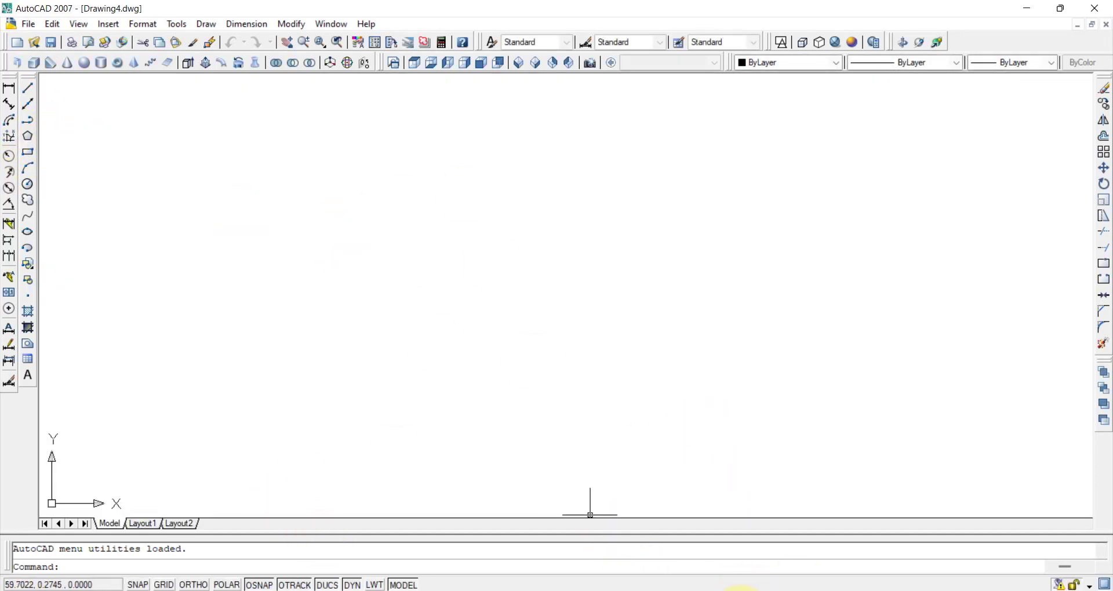
{"action": "left_click", "coordinate": [739, 590]}
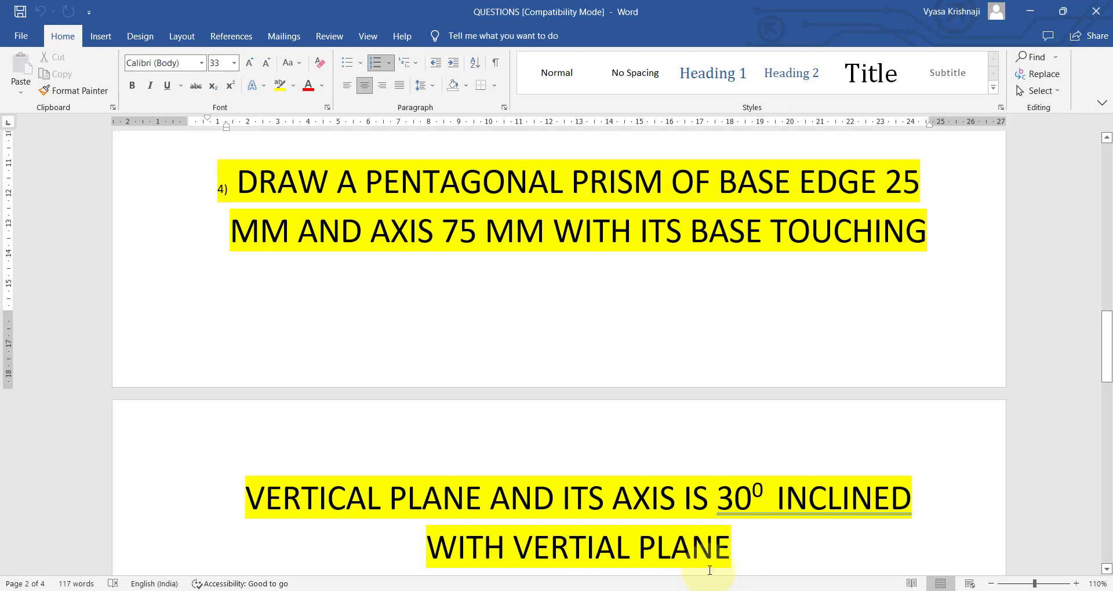
{"action": "left_click", "coordinate": [715, 589]}
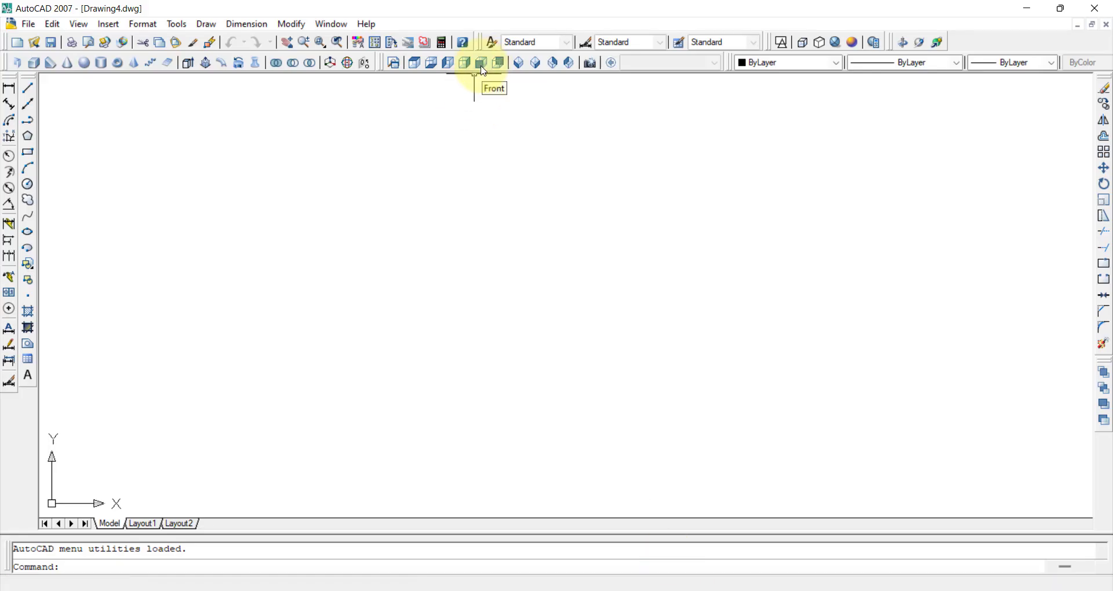
{"action": "left_click", "coordinate": [484, 68]}
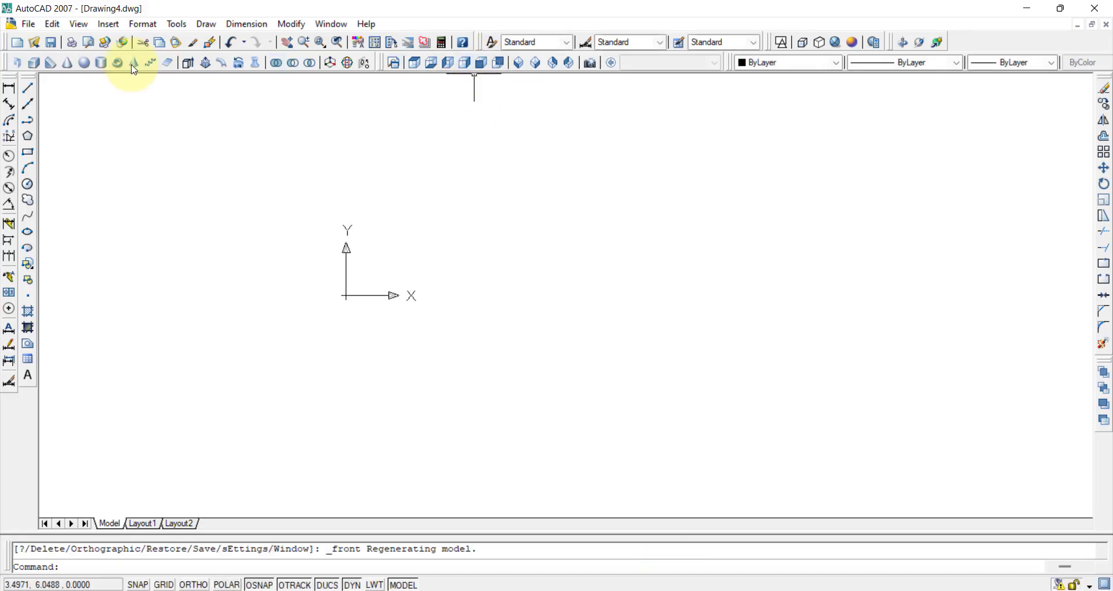
- Draw a five-sided polygon by its edge, with Ortho on and a horizontal edge length of 25
{"action": "left_click", "coordinate": [30, 139]}
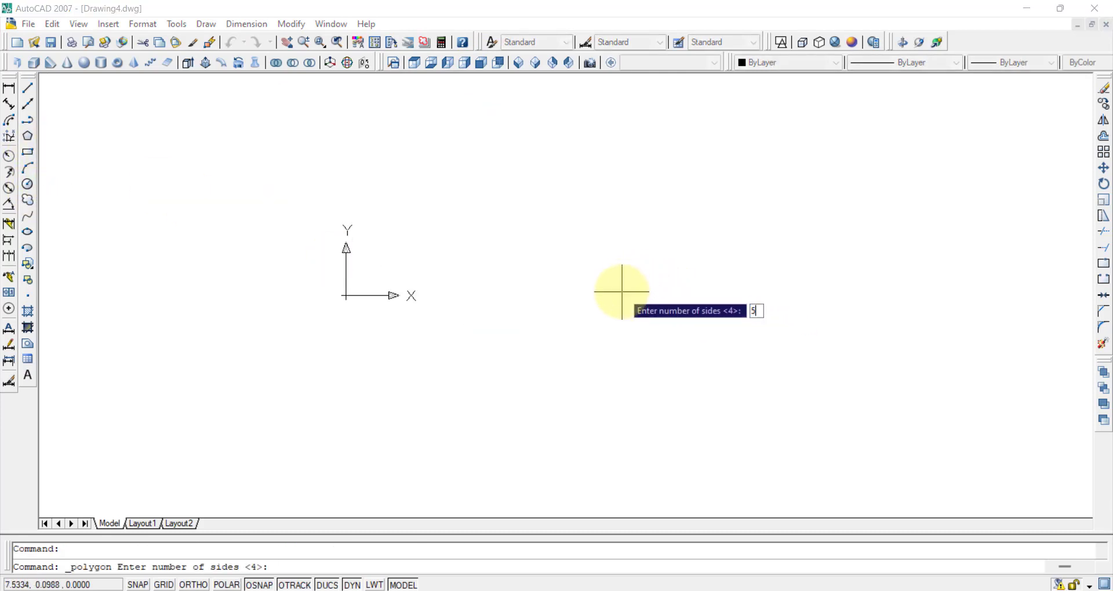
{"action": "key", "text": "Return"}
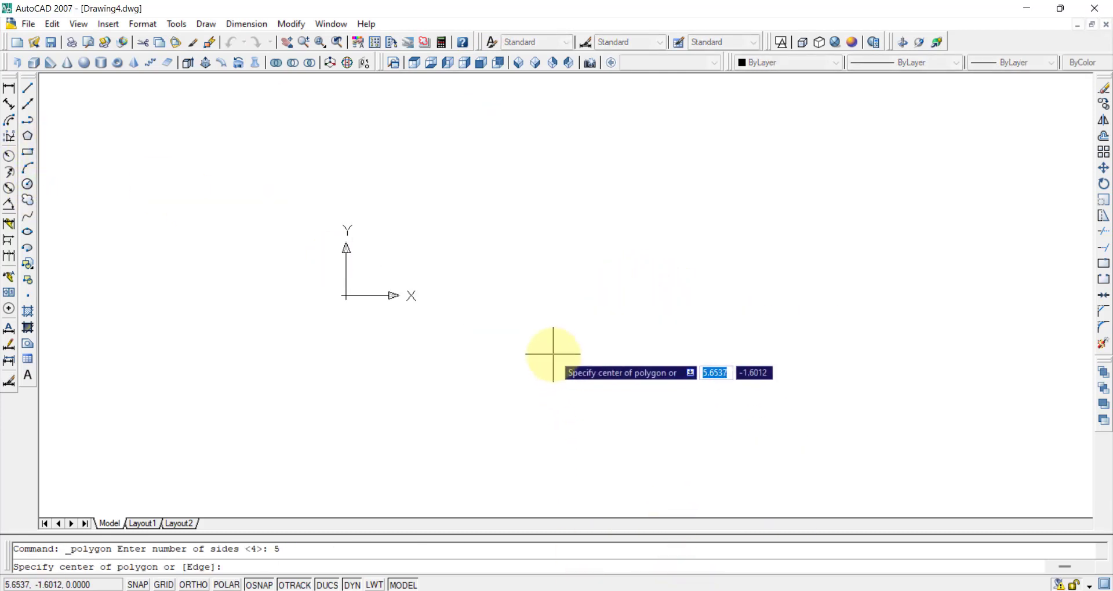
{"action": "key", "text": "Return"}
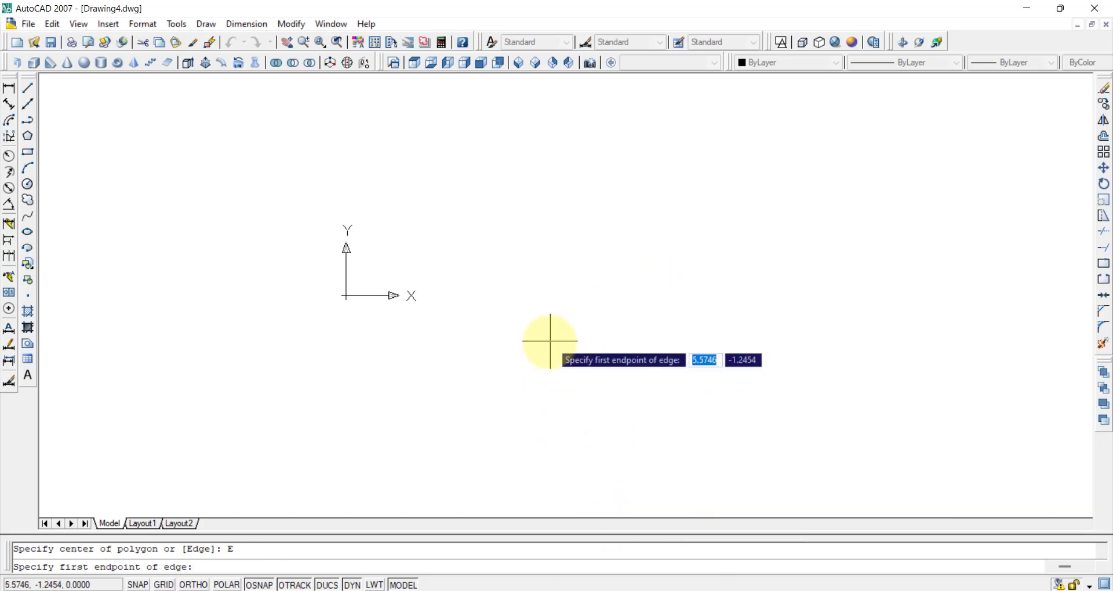
{"action": "left_click", "coordinate": [549, 341]}
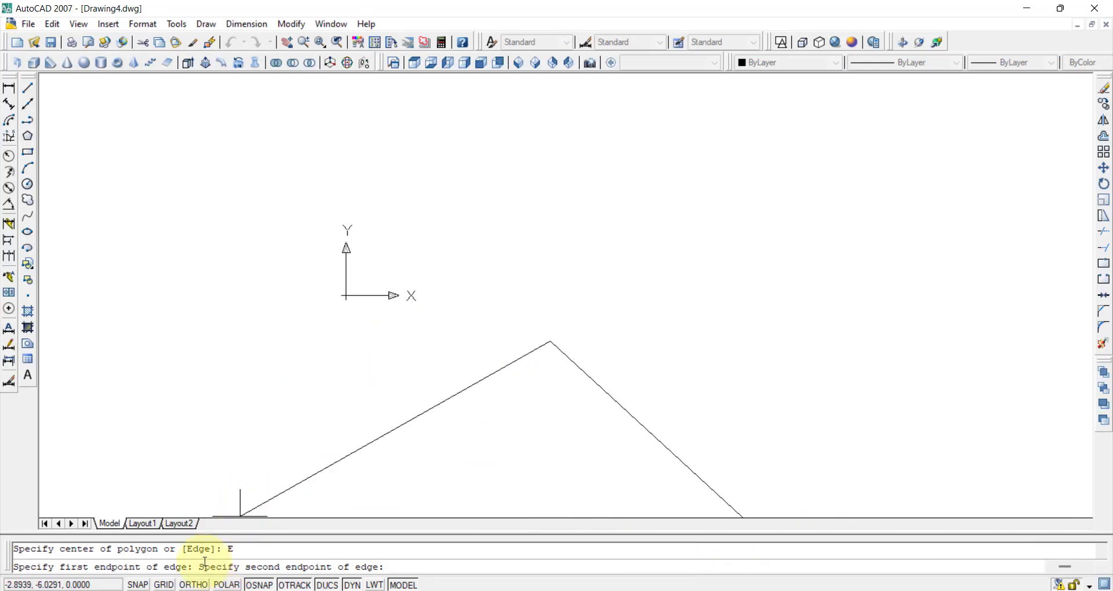
{"action": "key", "text": "F8"}
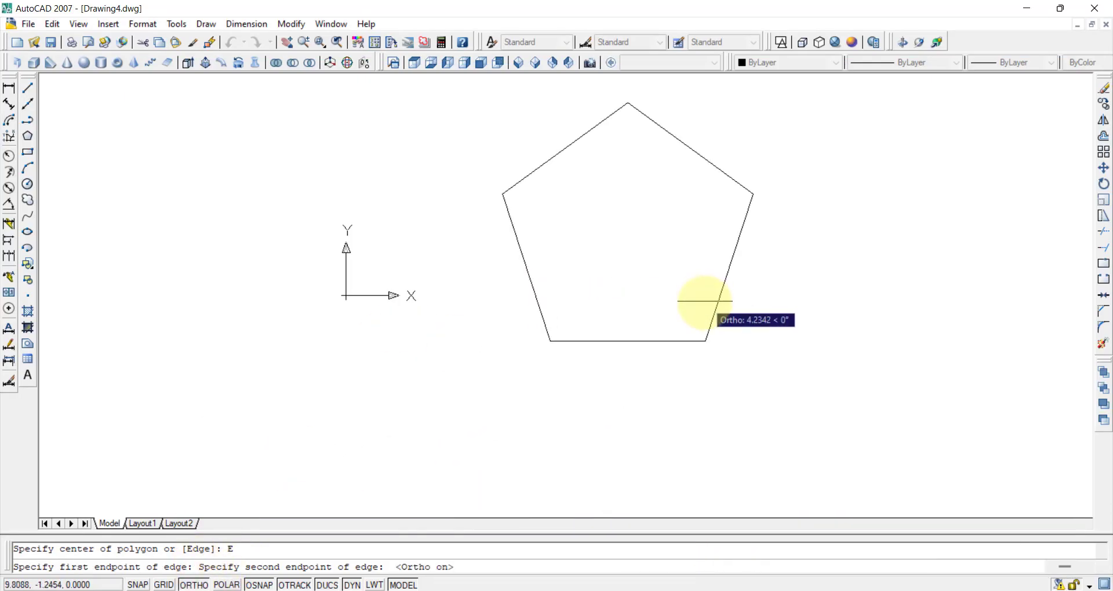
{"action": "type", "text": "25"}
{"action": "key", "text": "Return"}
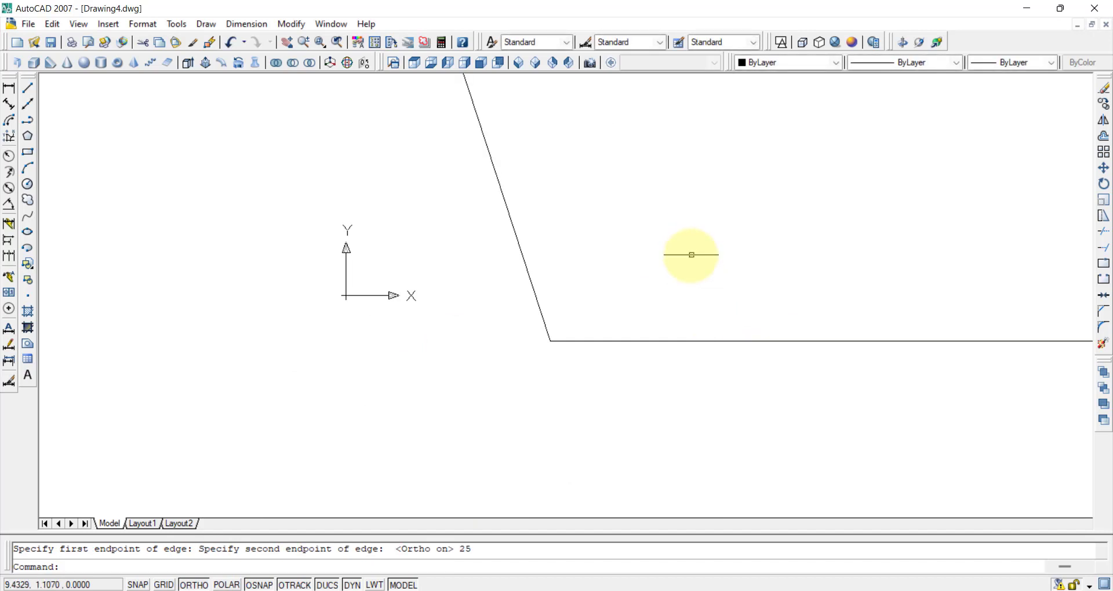
{"action": "type", "text": "z"}
{"action": "key", "text": "Return"}
{"action": "type", "text": "e"}
{"action": "key", "text": "Return"}
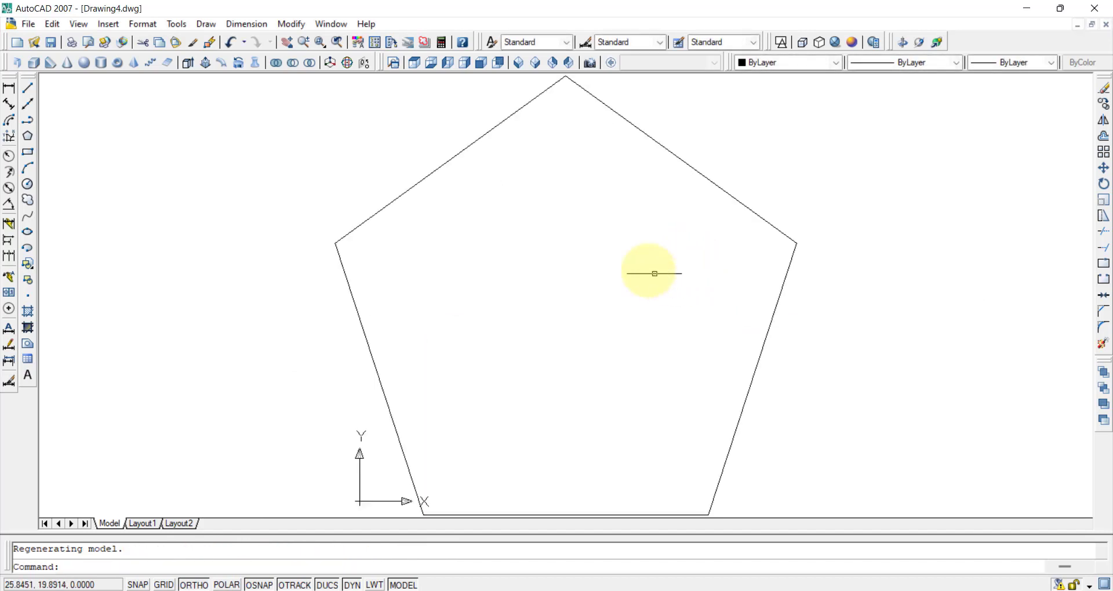
{"action": "scroll", "coordinate": [654, 273], "scroll_direction": "down", "scroll_amount": 2}
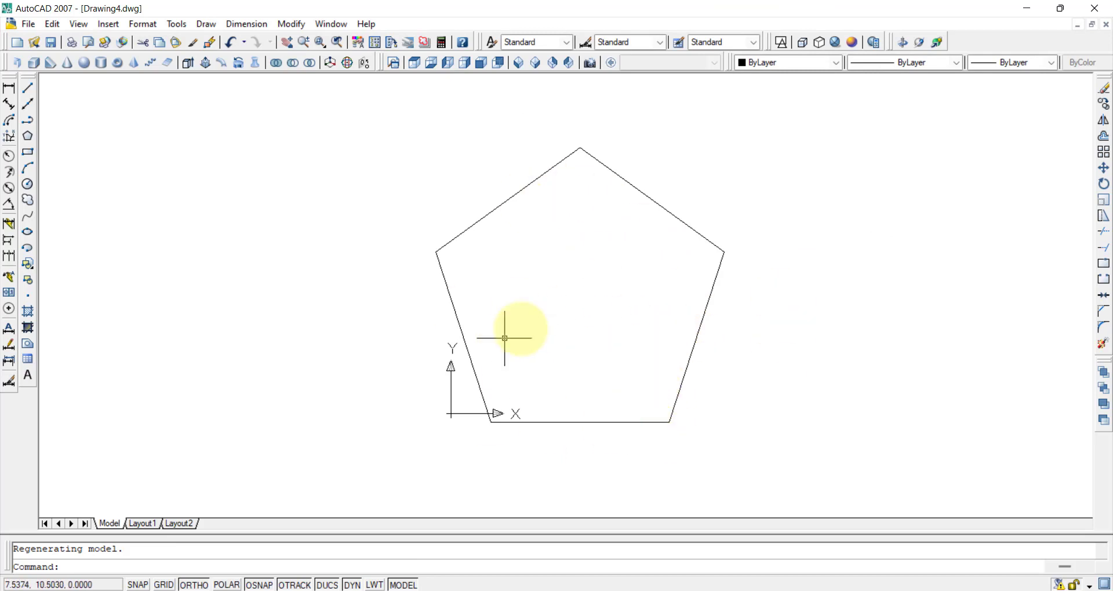
- Extrude the pentagon to a height of 75
{"action": "left_click", "coordinate": [187, 67]}
{"action": "left_click", "coordinate": [491, 211]}
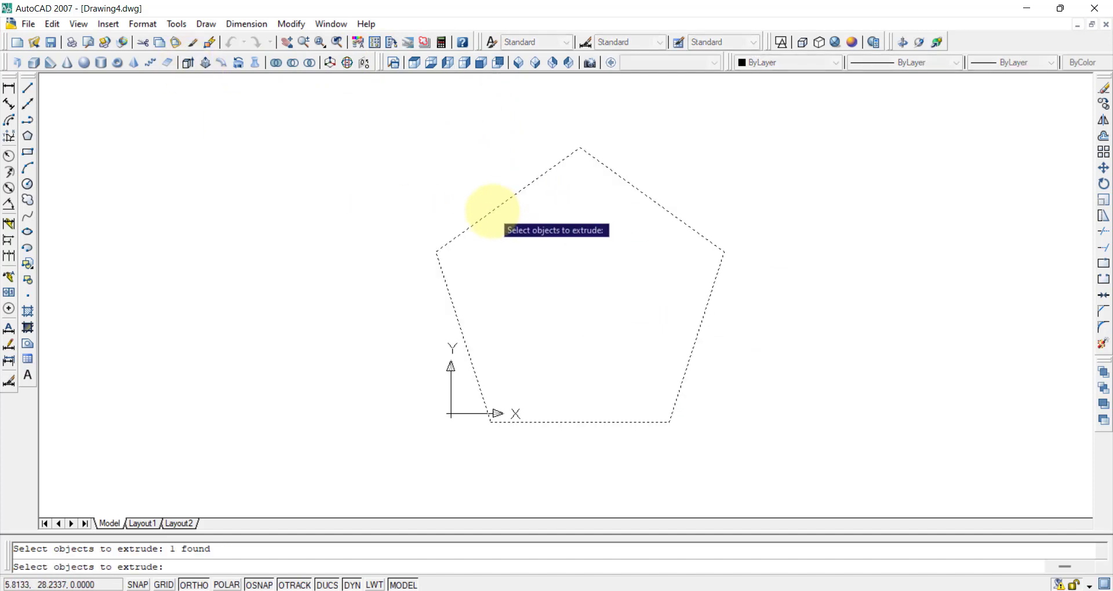
{"action": "key", "text": "Return"}
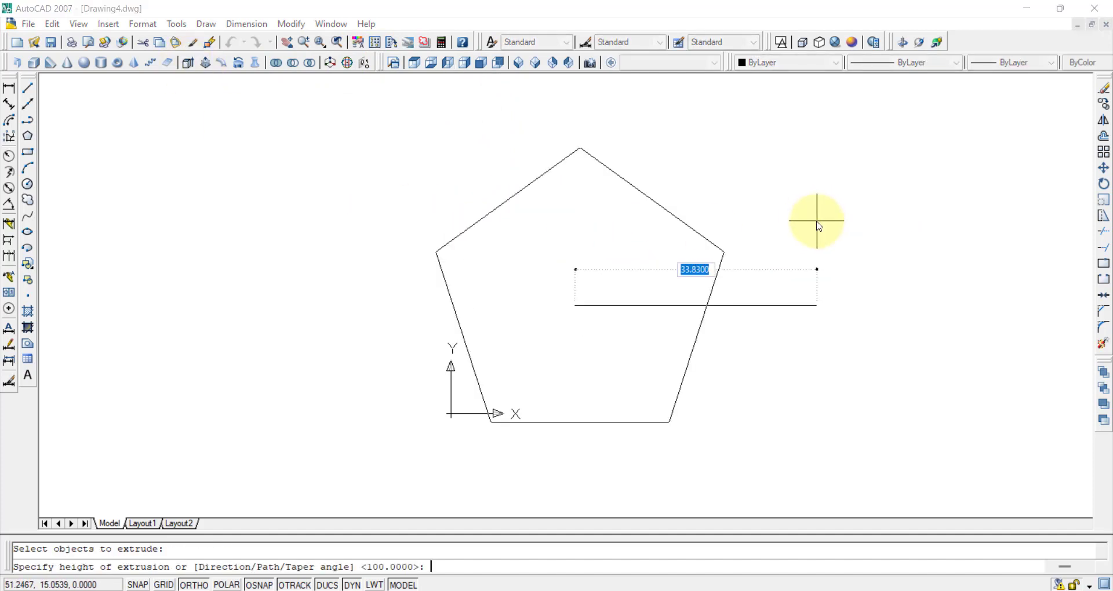
{"action": "key", "text": "Return"}
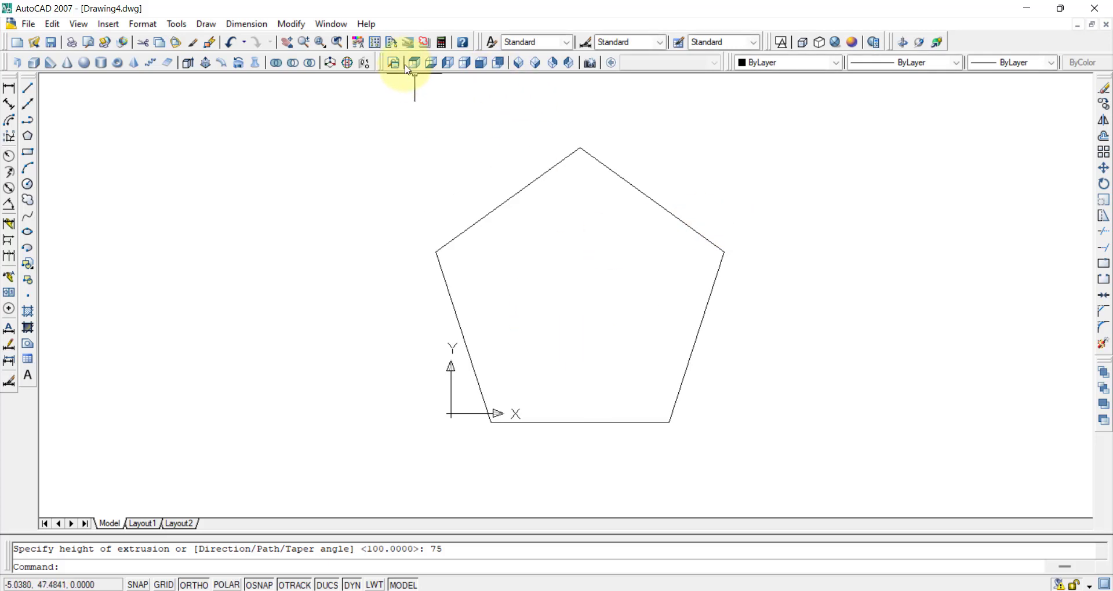
- View the prism from the southwest isometric direction and recheck question 4 in the Word document before returning to AutoCAD
{"action": "left_click", "coordinate": [519, 64]}
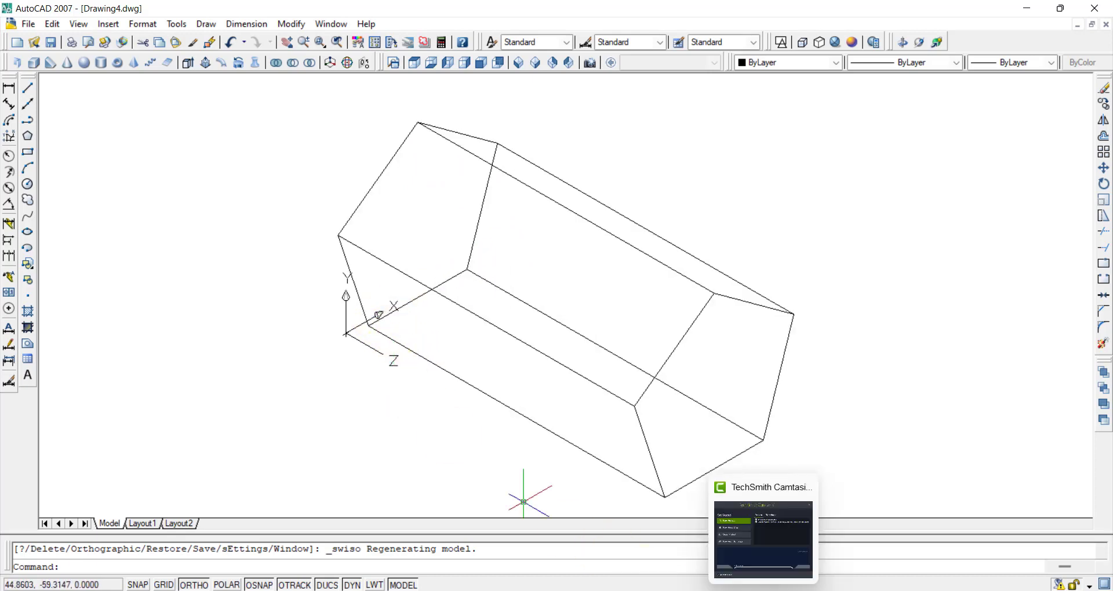
{"action": "left_click", "coordinate": [672, 492]}
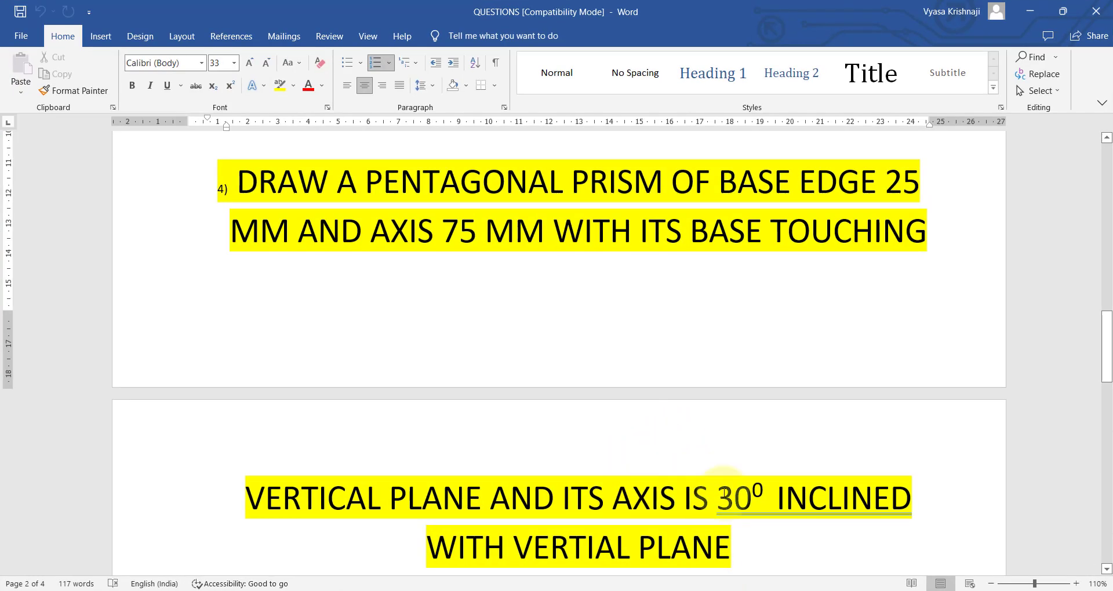
{"action": "scroll", "coordinate": [724, 496], "scroll_direction": "down", "scroll_amount": 1}
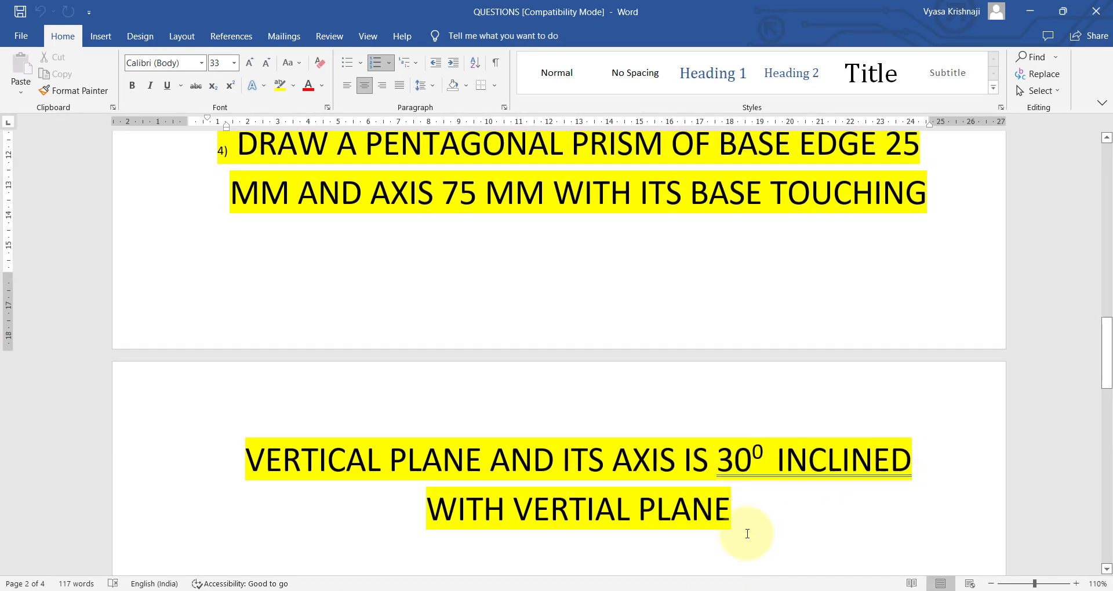
{"action": "mouse_move", "coordinate": [698, 589]}
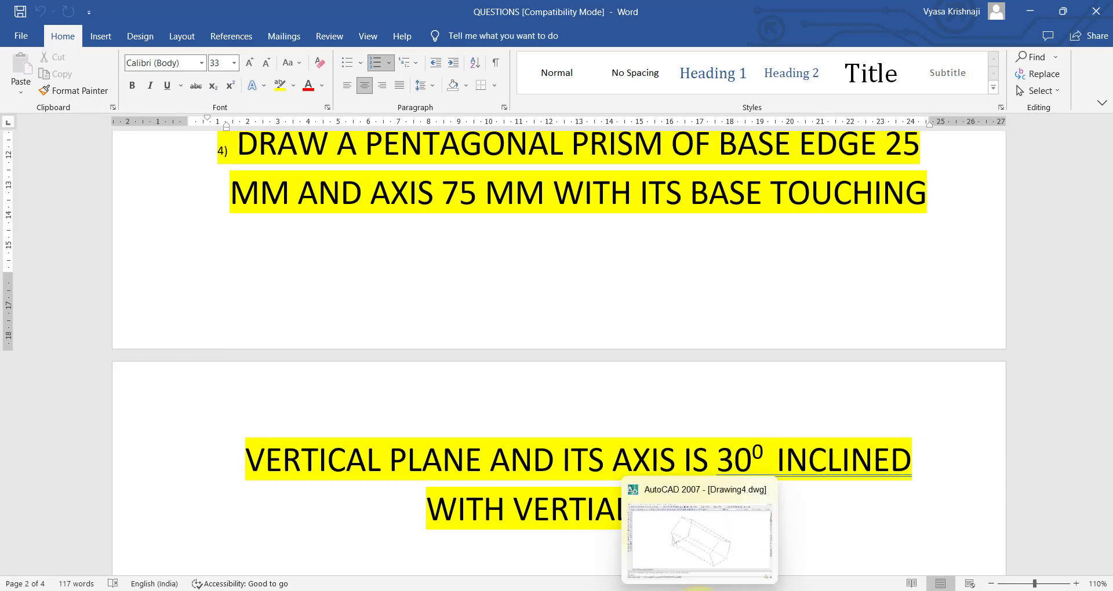
{"action": "left_click", "coordinate": [722, 544]}
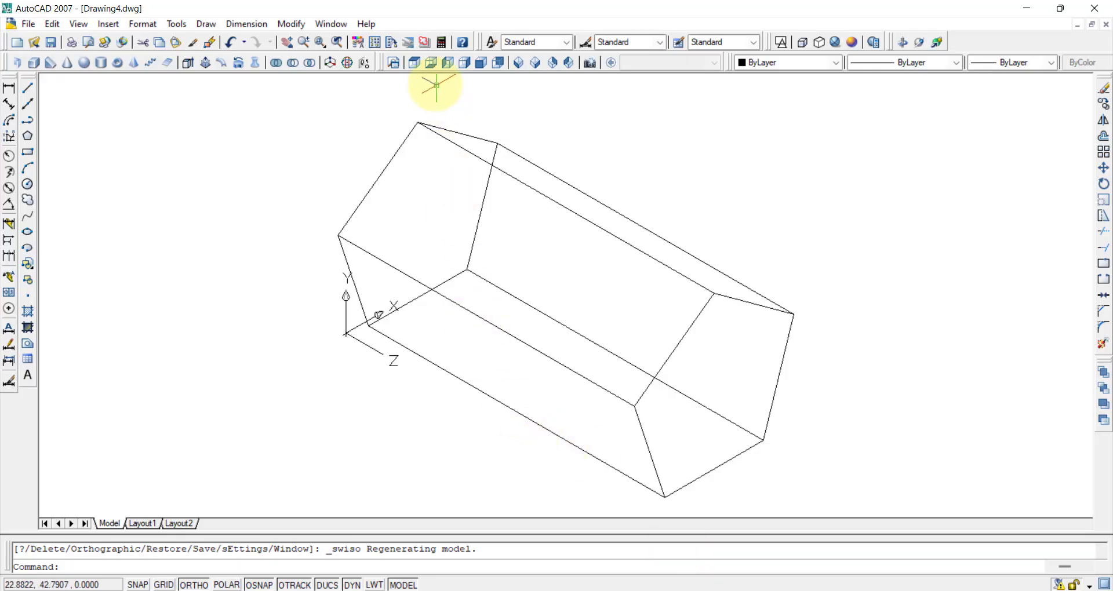
- Check the prism in the top and front views, and return to the top view
{"action": "left_click", "coordinate": [416, 69]}
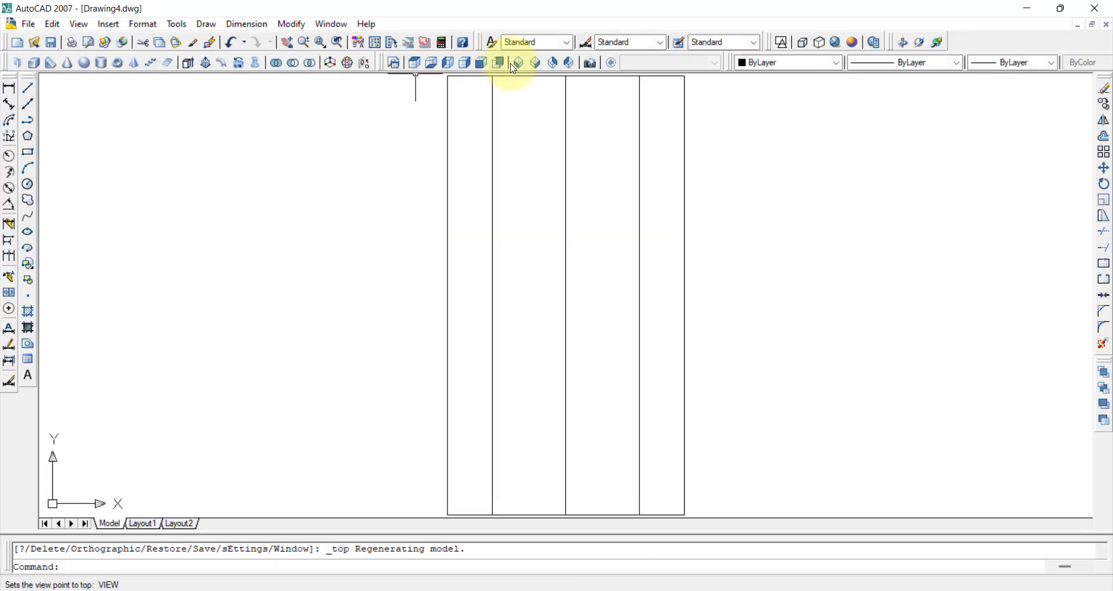
{"action": "left_click", "coordinate": [481, 63]}
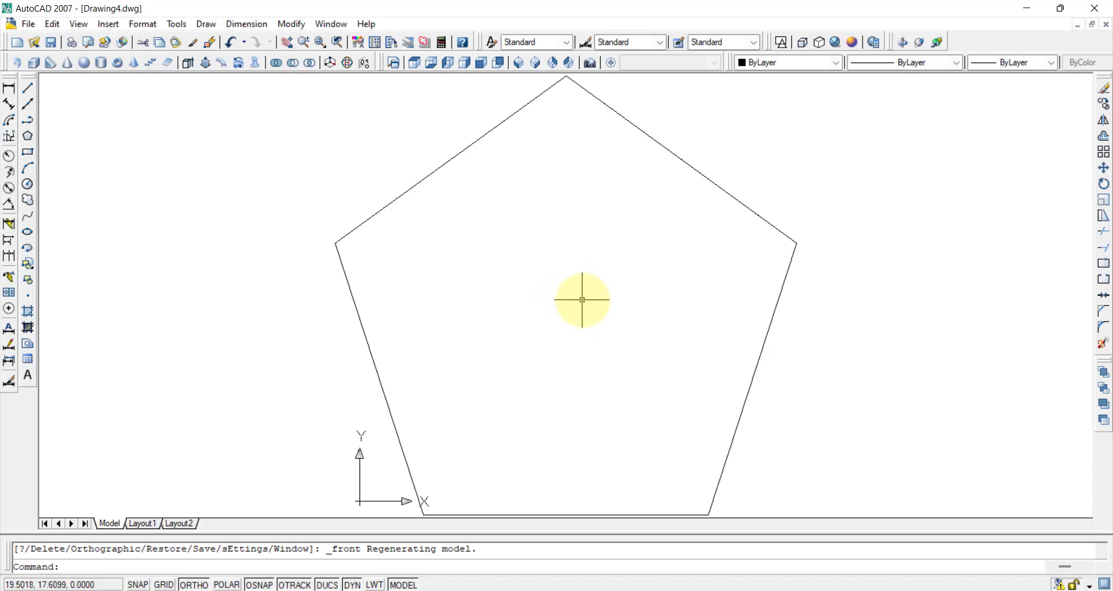
{"action": "left_click", "coordinate": [414, 63]}
{"action": "scroll", "coordinate": [513, 224], "scroll_direction": "down", "scroll_amount": 2}
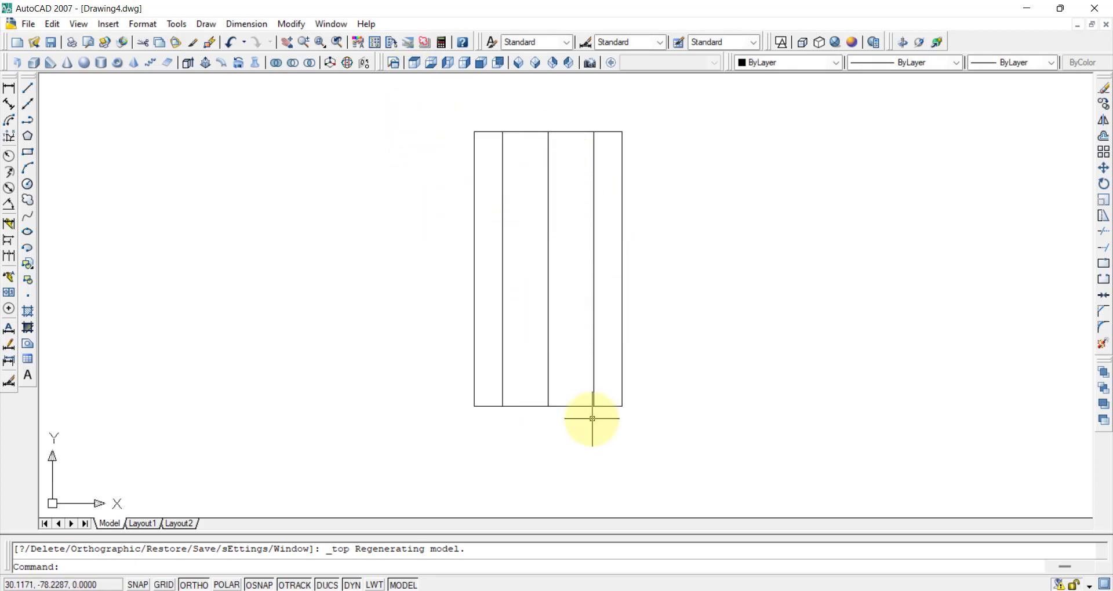
- Try to rotate the prism about the midpoint of its lower end in the top view, and turn Ortho off
{"action": "left_click", "coordinate": [1104, 183]}
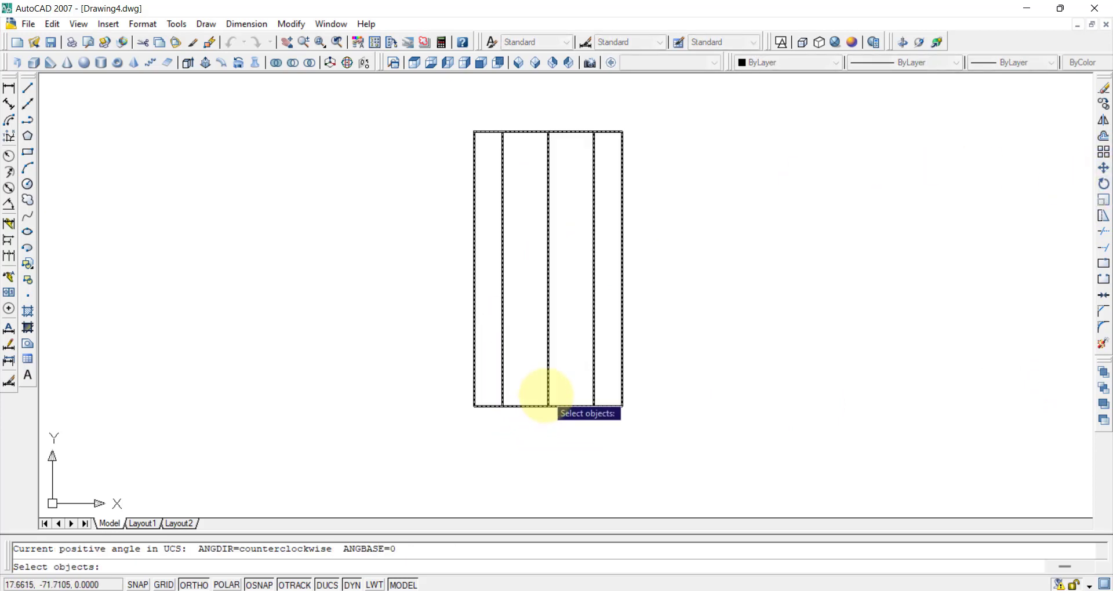
{"action": "left_click", "coordinate": [546, 394]}
{"action": "key", "text": "Return"}
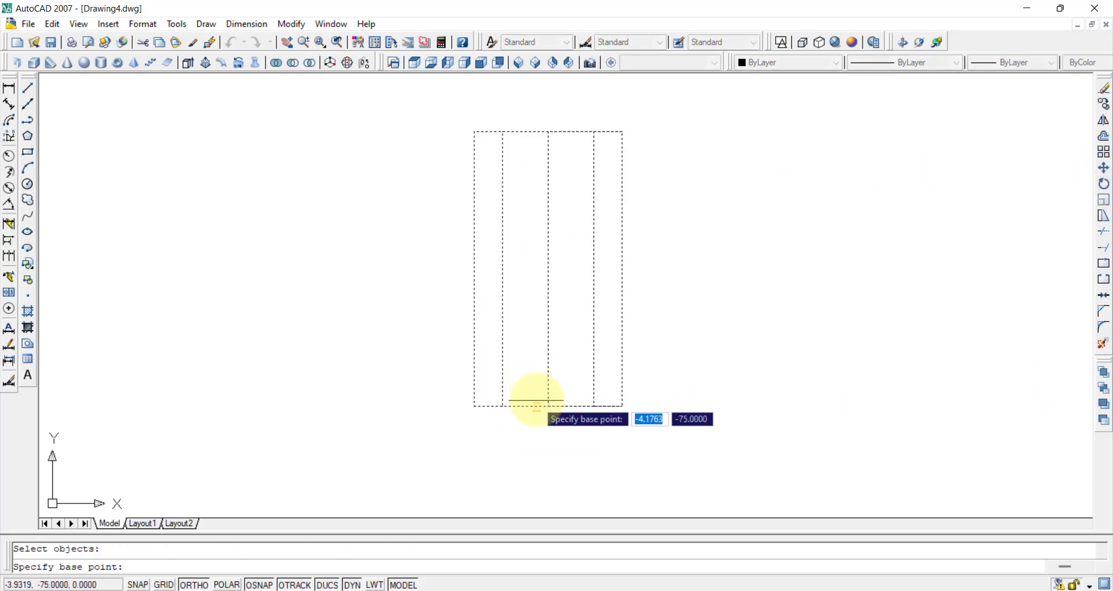
{"action": "left_click", "coordinate": [546, 406]}
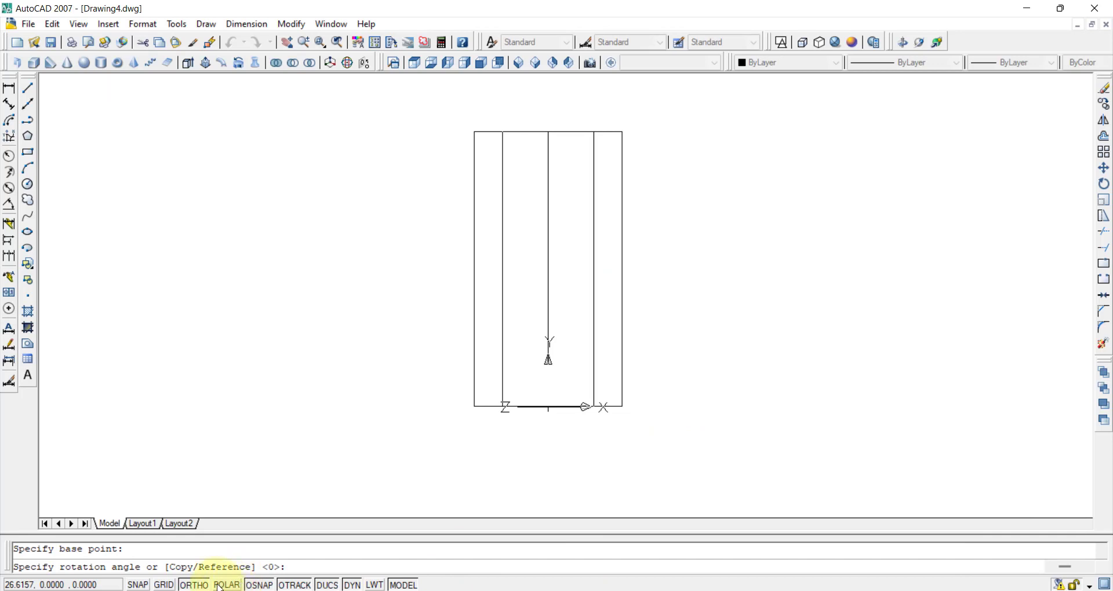
{"action": "left_click", "coordinate": [191, 585]}
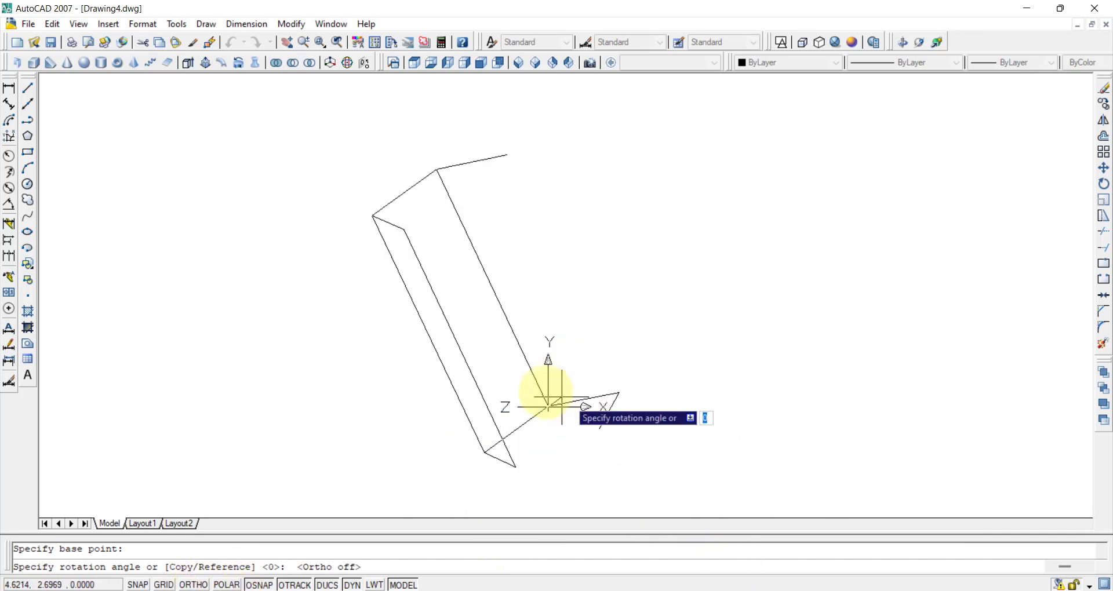
{"action": "key", "text": "Escape"}
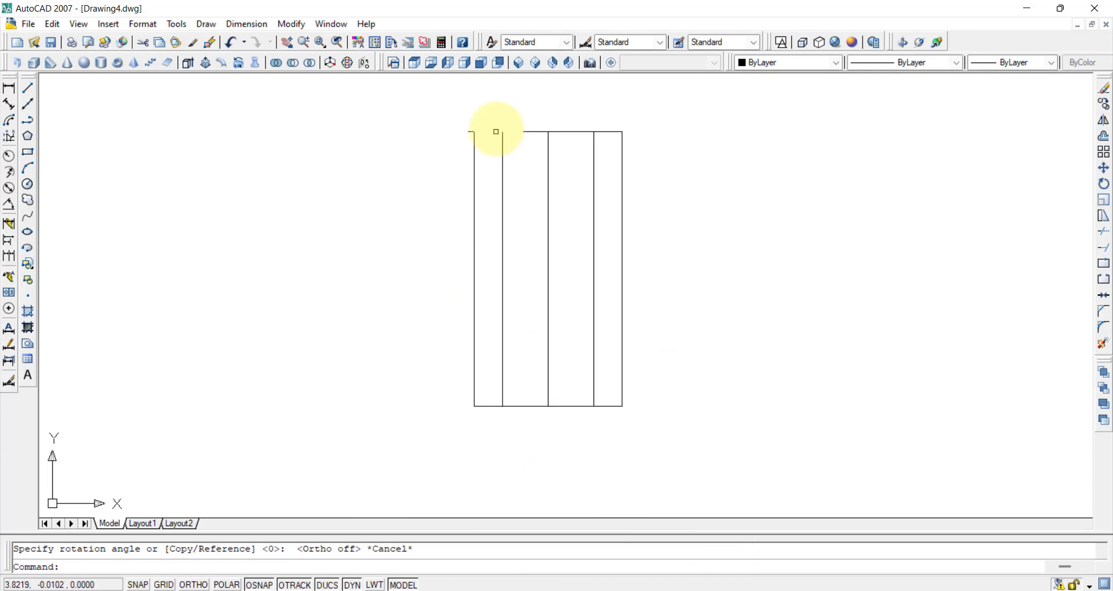
- Rotate the prism by 30° about the midpoint of its lower end in the top view
{"action": "left_click", "coordinate": [1103, 191]}
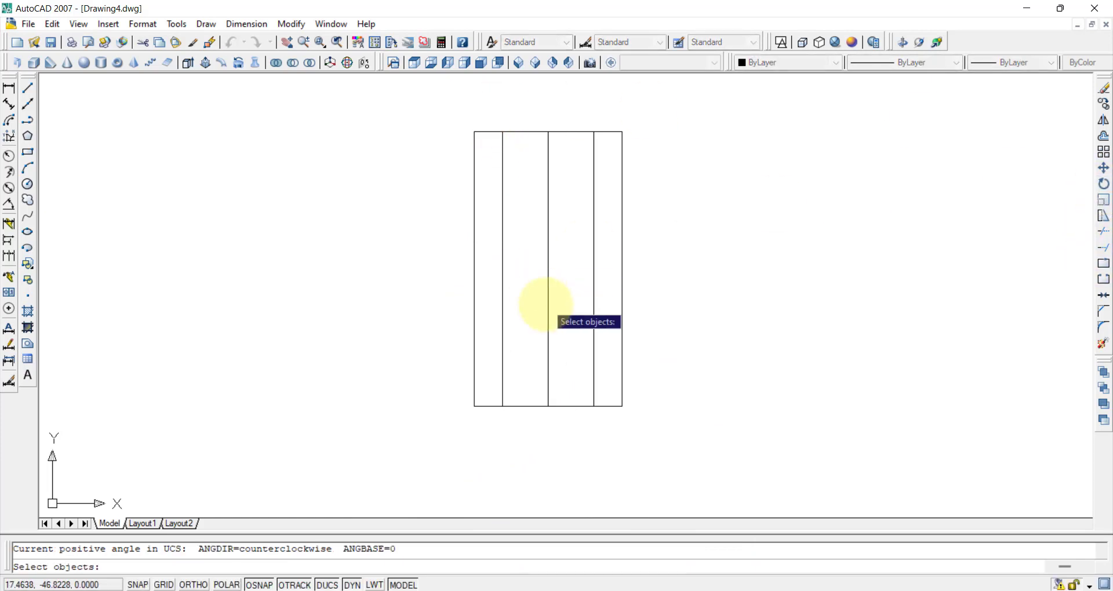
{"action": "left_click", "coordinate": [547, 311]}
{"action": "key", "text": "Return"}
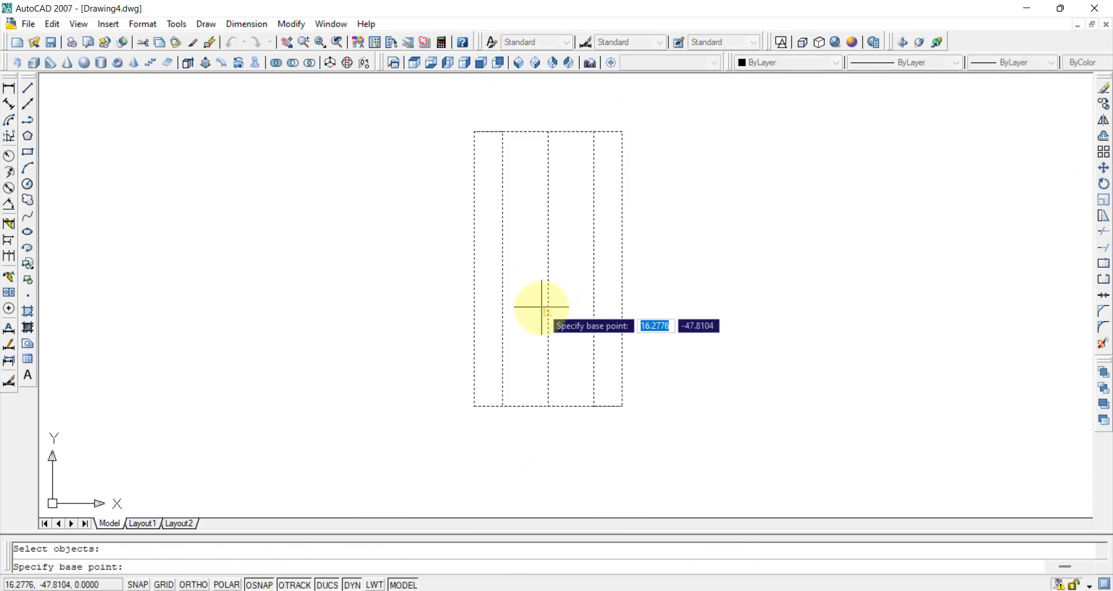
{"action": "left_click", "coordinate": [547, 404]}
{"action": "type", "text": "30"}
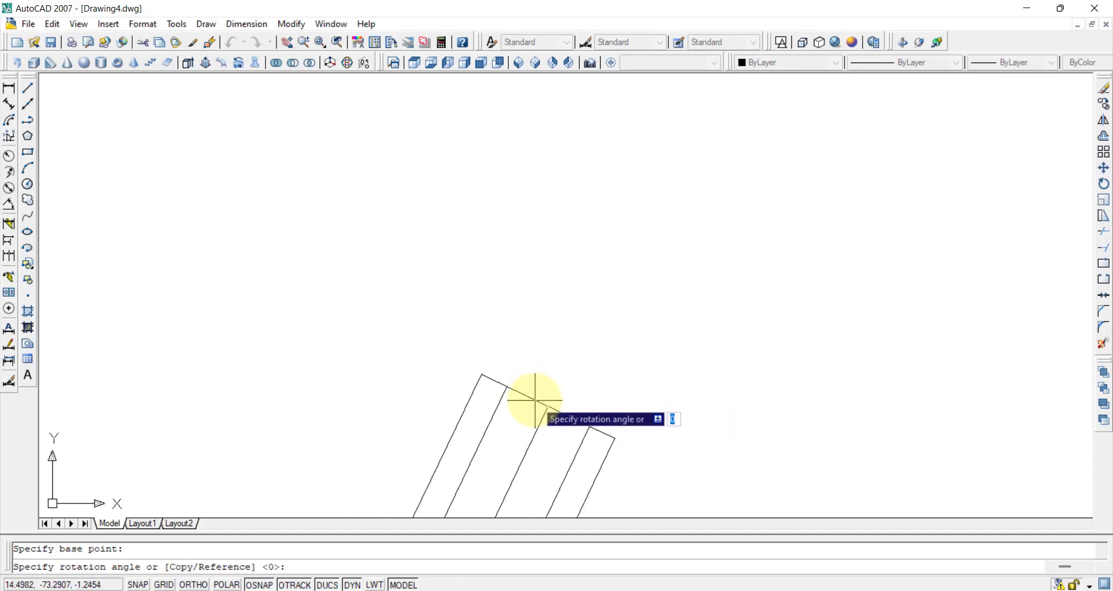
{"action": "key", "text": "Return"}
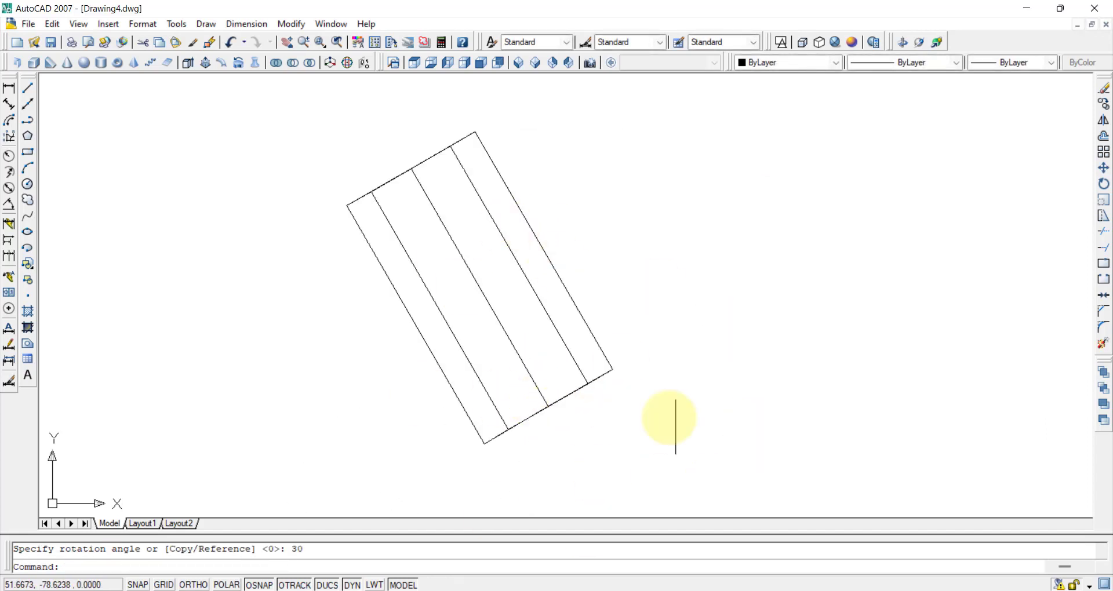
- View the rotated prism in southwest isometric, reread the inclination requirement of question 4 in Word, and return to AutoCAD
{"action": "left_click", "coordinate": [519, 65]}
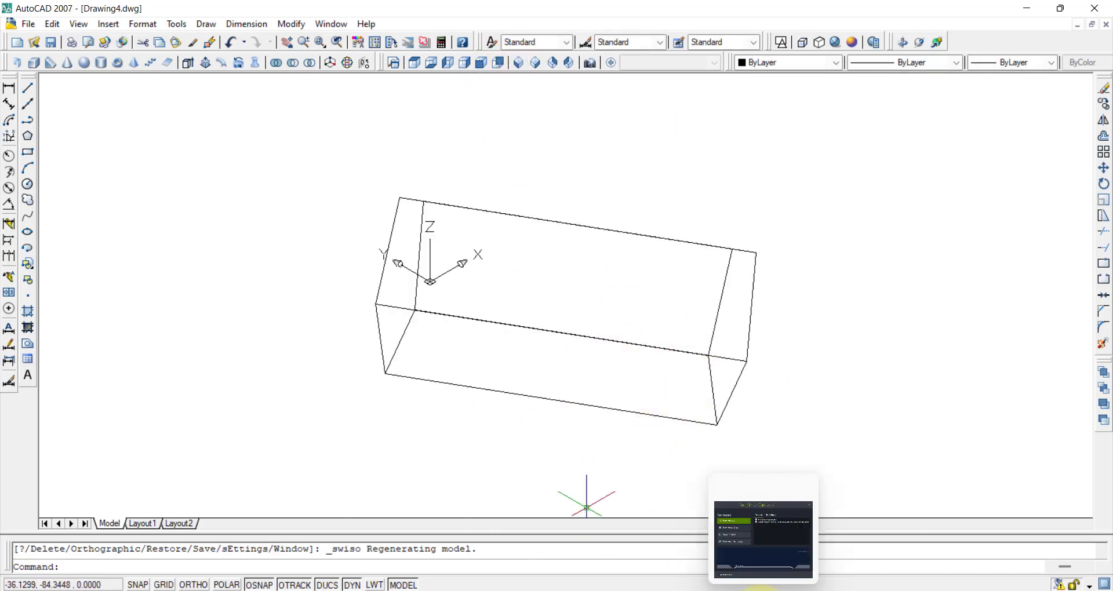
{"action": "left_click", "coordinate": [742, 590]}
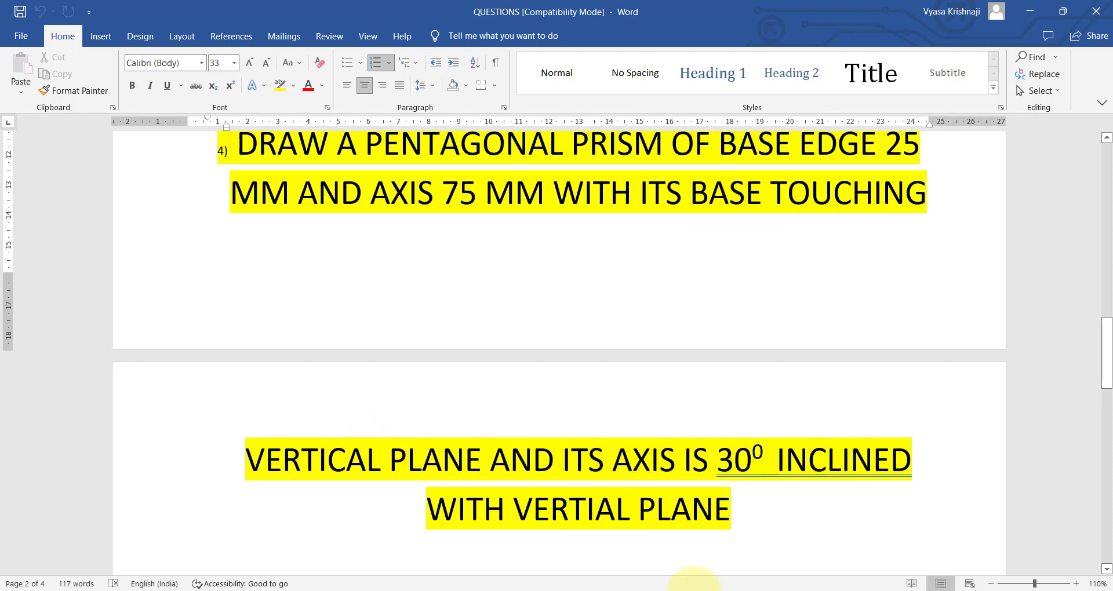
{"action": "key", "text": "alt+Tab"}
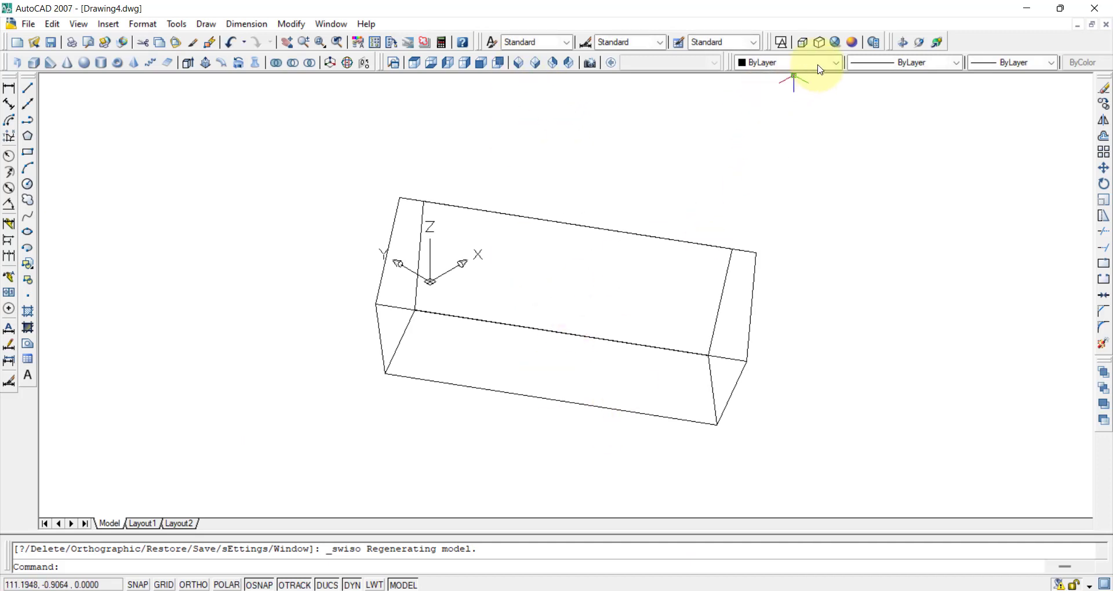
- Inspect the prism in the Conceptual visual style by orbiting around it, and restore the 2D Wireframe style
{"action": "left_click", "coordinate": [853, 43]}
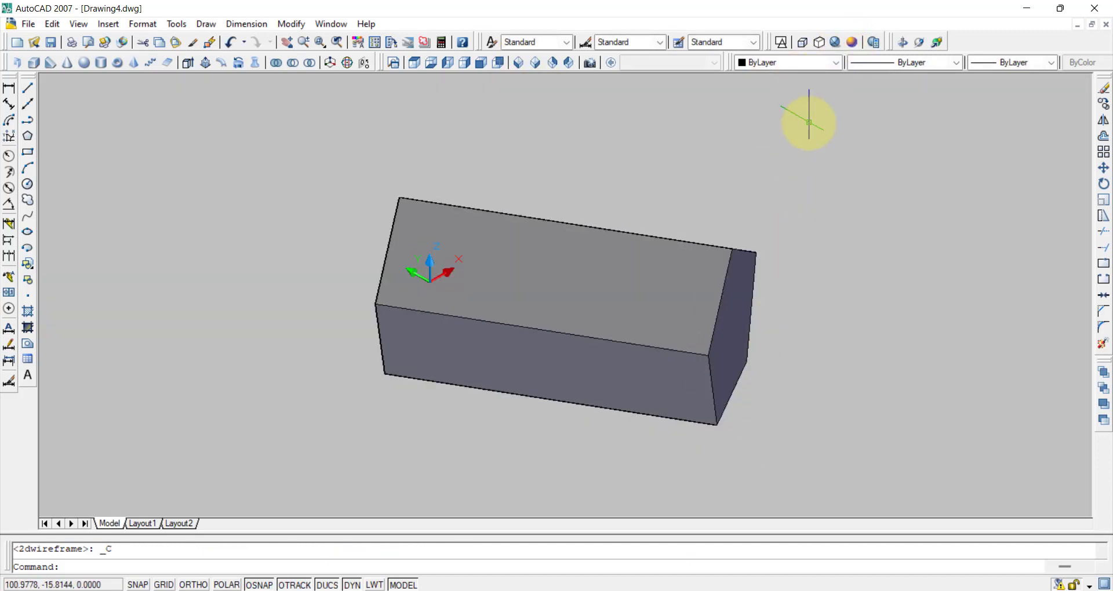
{"action": "left_click", "coordinate": [936, 42]}
{"action": "mouse_move", "coordinate": [899, 270]}
{"action": "left_mouse_down"}
{"action": "mouse_move", "coordinate": [820, 313]}
{"action": "mouse_move", "coordinate": [703, 294]}
{"action": "mouse_move", "coordinate": [827, 301]}
{"action": "mouse_move", "coordinate": [802, 286]}
{"action": "mouse_move", "coordinate": [659, 321]}
{"action": "mouse_move", "coordinate": [715, 377]}
{"action": "mouse_move", "coordinate": [750, 298]}
{"action": "mouse_move", "coordinate": [605, 243]}
{"action": "mouse_move", "coordinate": [902, 42]}
{"action": "mouse_move", "coordinate": [477, 54]}
{"action": "mouse_move", "coordinate": [783, 50]}
{"action": "left_mouse_up"}
{"action": "left_click", "coordinate": [569, 63]}
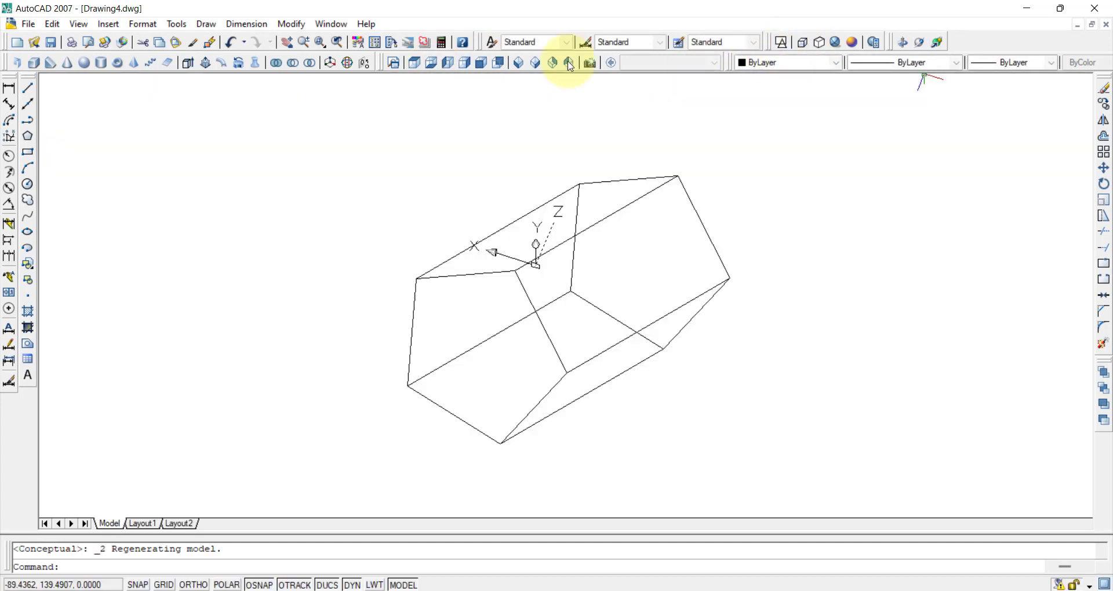
- Set the top view and add an aligned dimension along the prism's long outer edge, placed outside the solid
{"action": "left_click", "coordinate": [415, 67]}
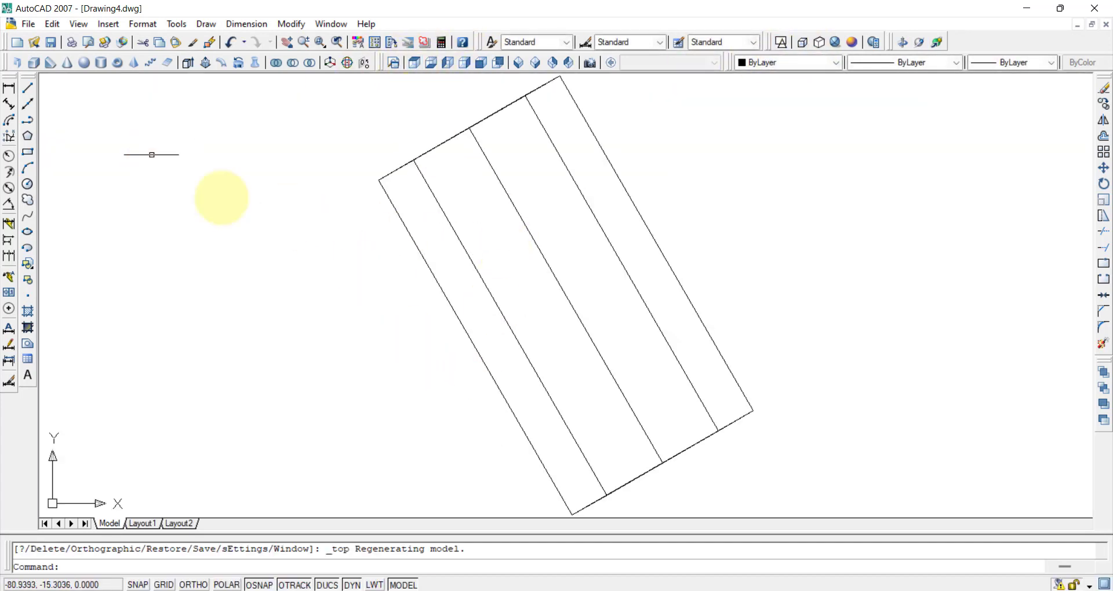
{"action": "middle_click_drag", "start_coordinate": [684, 292], "coordinate": [685, 323]}
{"action": "scroll", "coordinate": [686, 331], "scroll_direction": "down", "scroll_amount": 2}
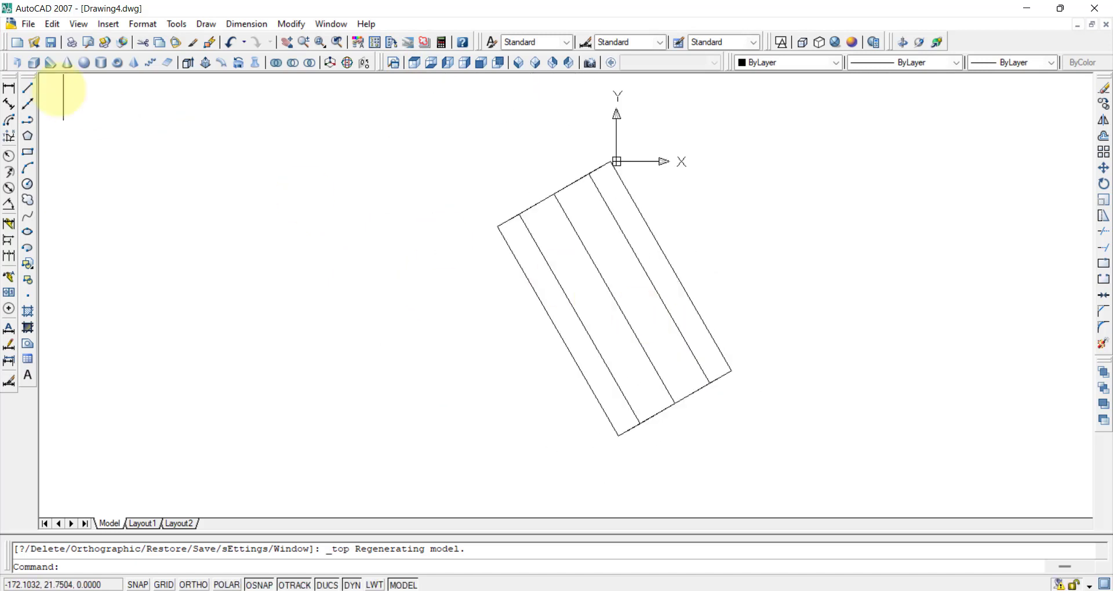
{"action": "left_click", "coordinate": [10, 105]}
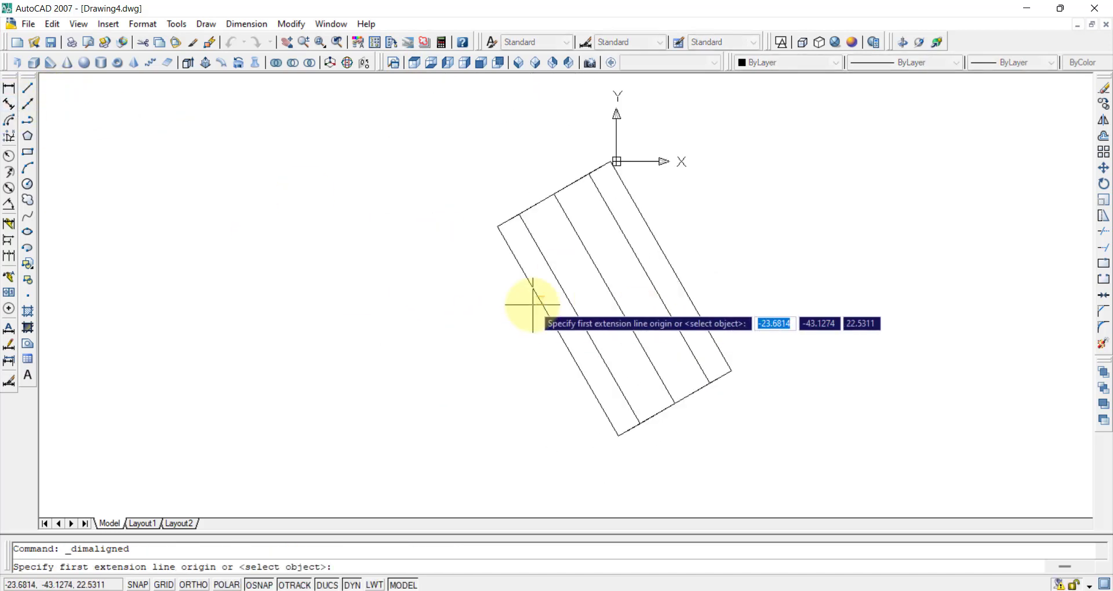
{"action": "left_click", "coordinate": [498, 225]}
{"action": "left_click", "coordinate": [617, 436]}
{"action": "left_click", "coordinate": [559, 453]}
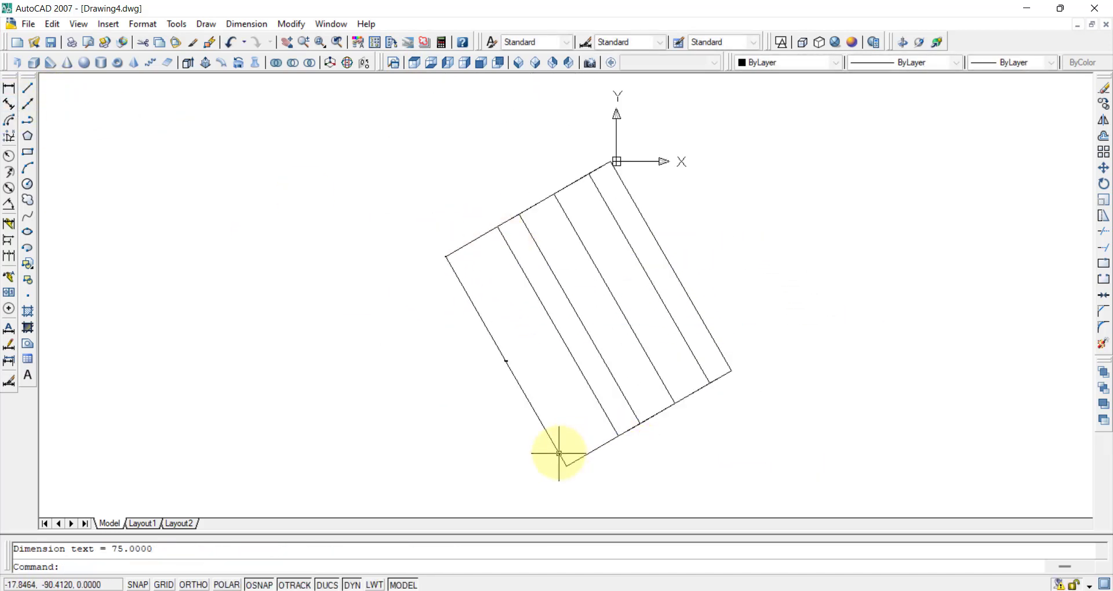
- Draw a horizontal reference line about 43 mm long from the prism's lowest corner in the top view
{"action": "left_click", "coordinate": [33, 93]}
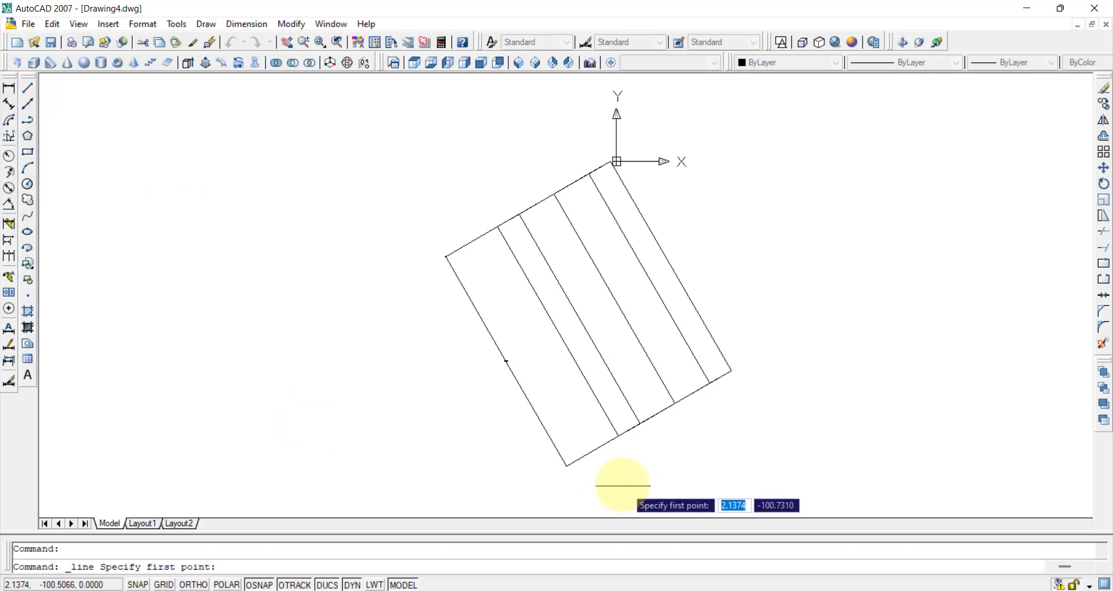
{"action": "left_click", "coordinate": [623, 434]}
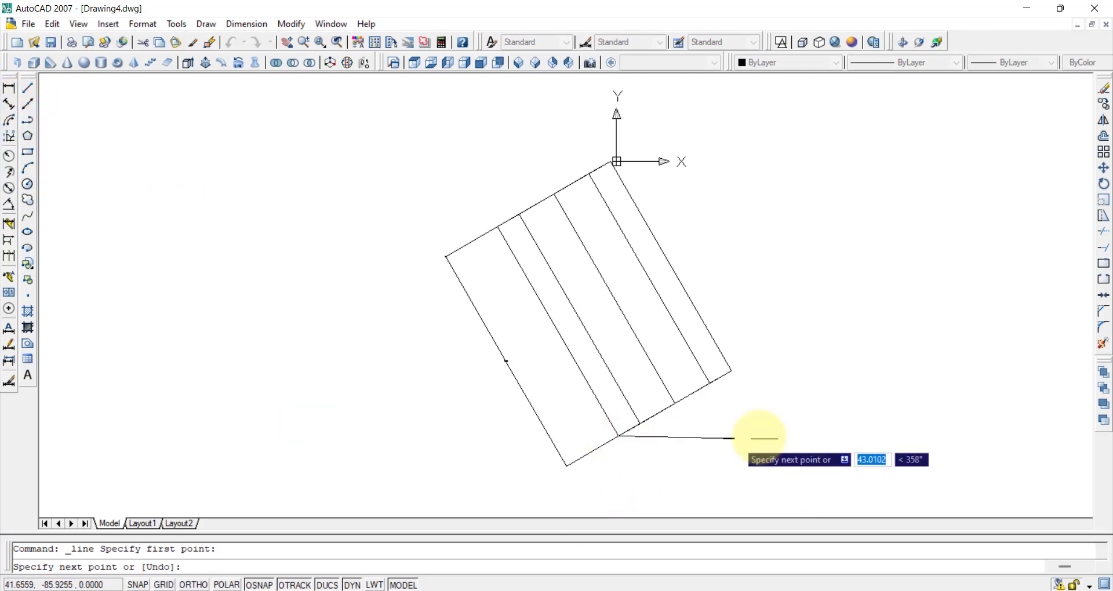
{"action": "left_click", "coordinate": [759, 435]}
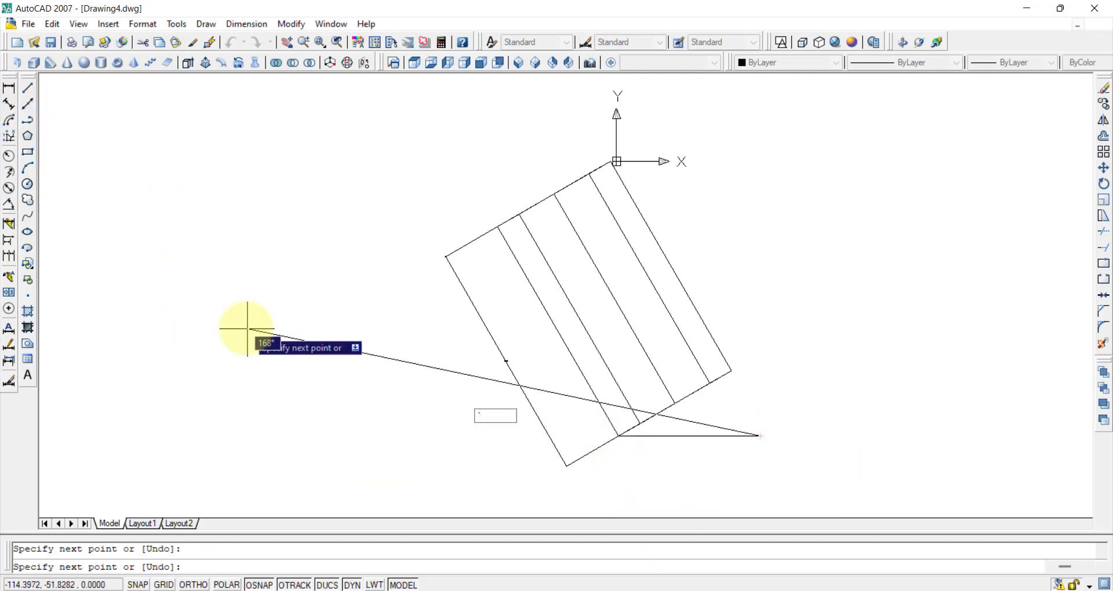
{"action": "key", "text": "Escape"}
- Add an angular dimension between the horizontal reference line and the prism's lower end, and move its arc between the two lines
{"action": "left_click", "coordinate": [16, 210]}
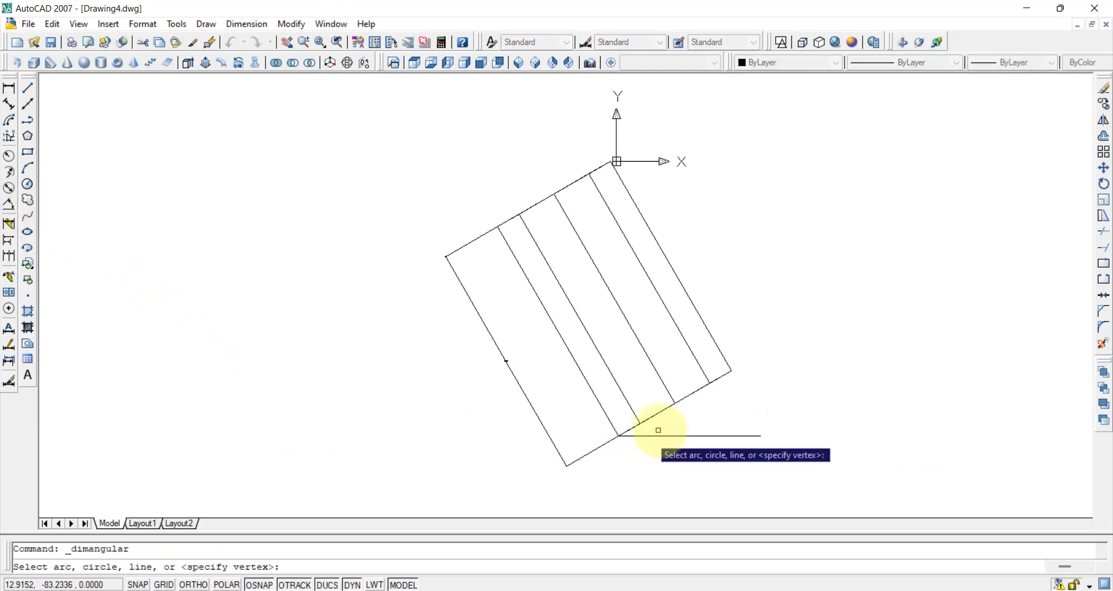
{"action": "left_click", "coordinate": [659, 431]}
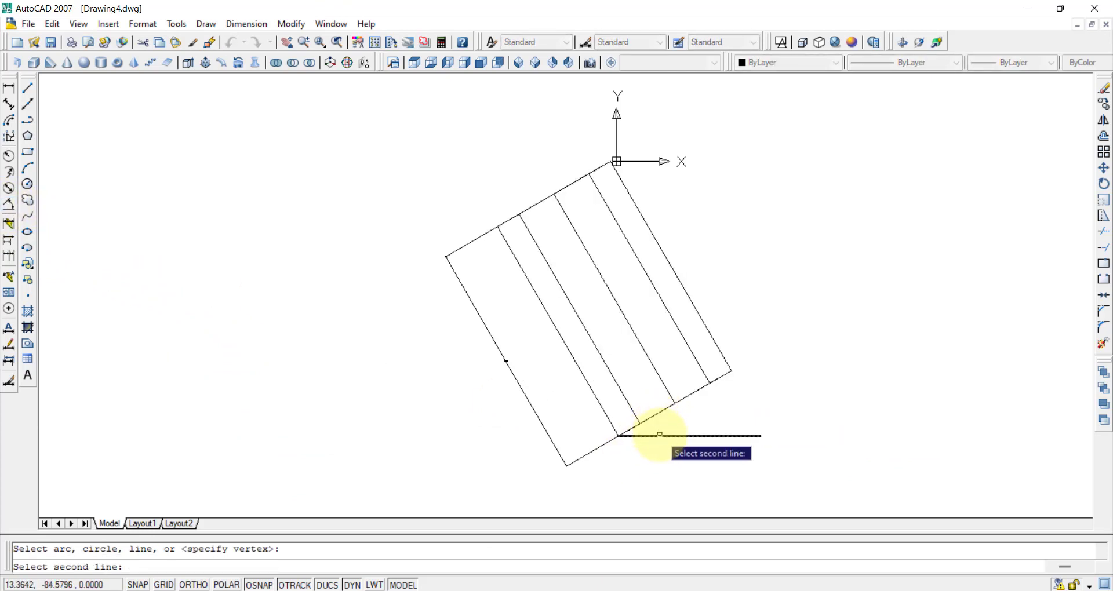
{"action": "left_click", "coordinate": [653, 421]}
{"action": "left_click", "coordinate": [656, 424]}
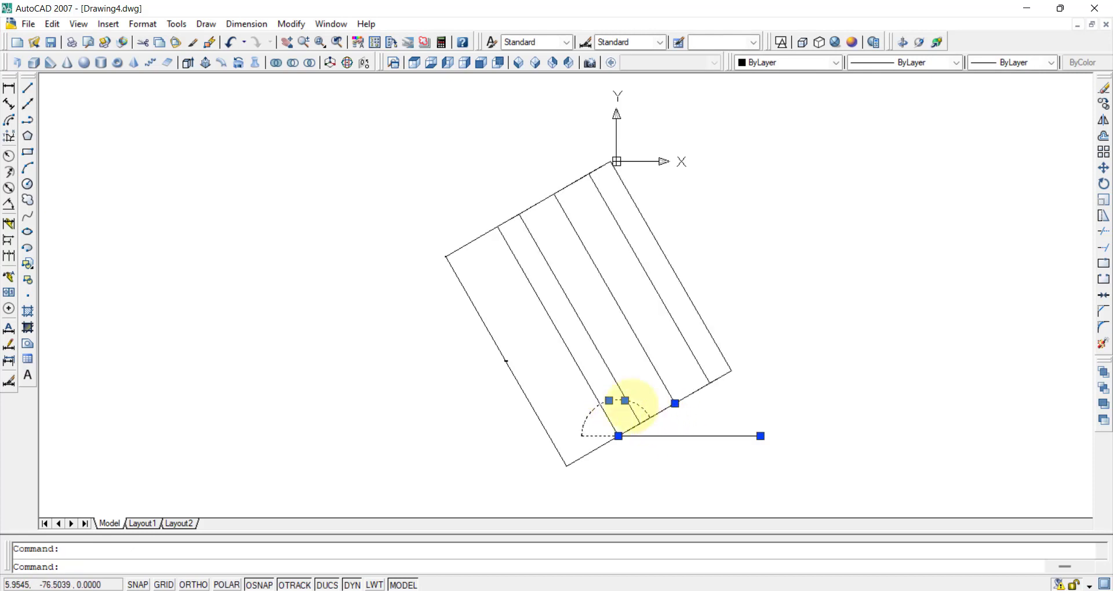
{"action": "left_click", "coordinate": [625, 400]}
{"action": "key", "text": "Escape"}
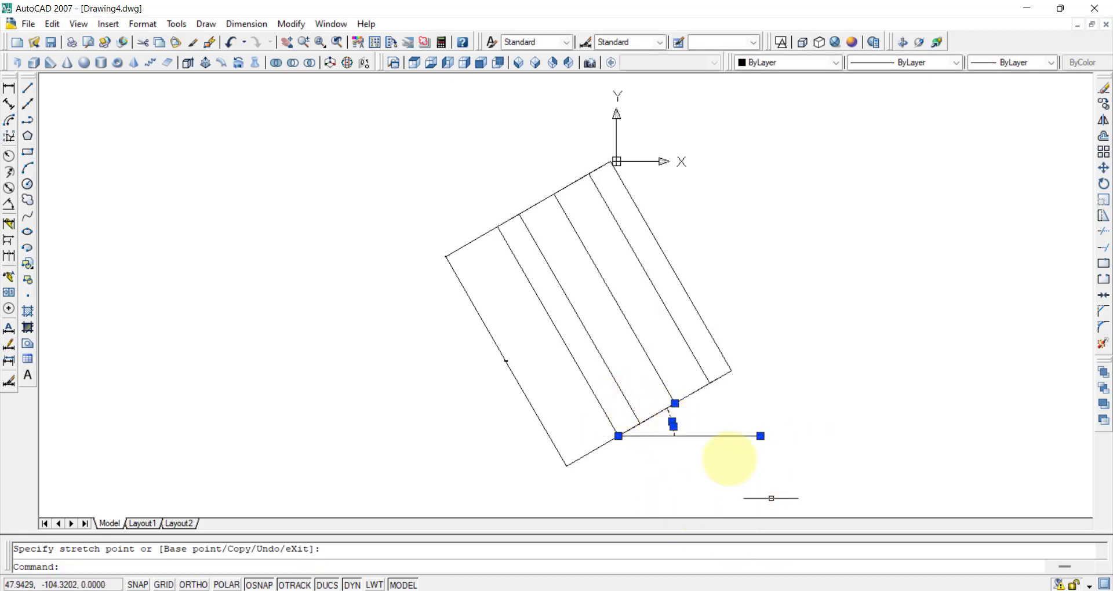
{"action": "key", "text": "Escape"}
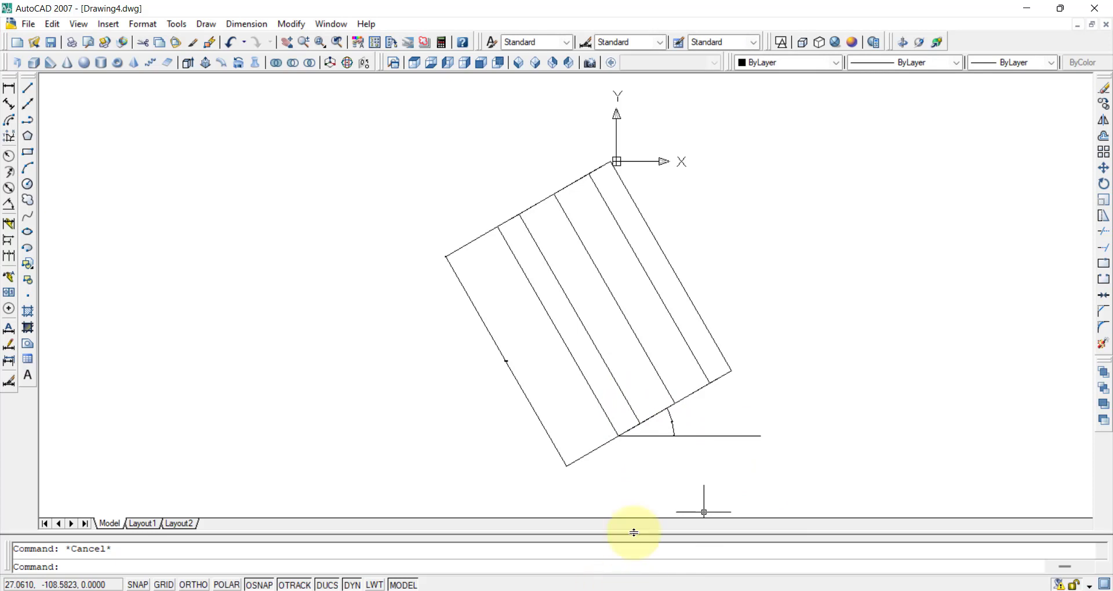
- Set the front view and add an aligned dimension along the upper sloping edge of the prism's pentagonal base, placed outside the solid
{"action": "left_click", "coordinate": [481, 63]}
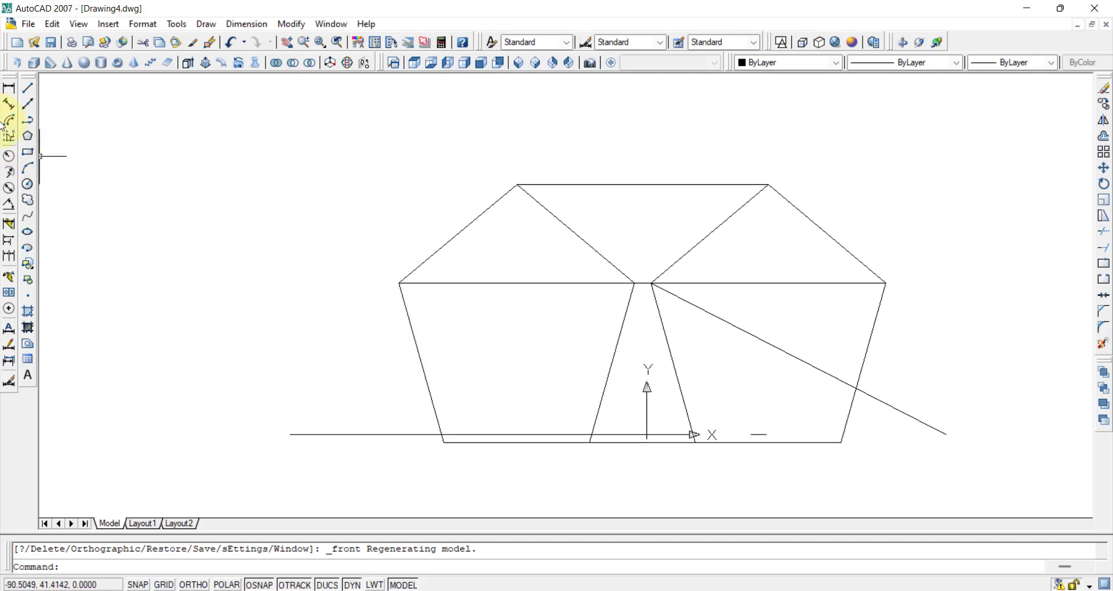
{"action": "left_click", "coordinate": [12, 105]}
{"action": "left_click", "coordinate": [399, 282]}
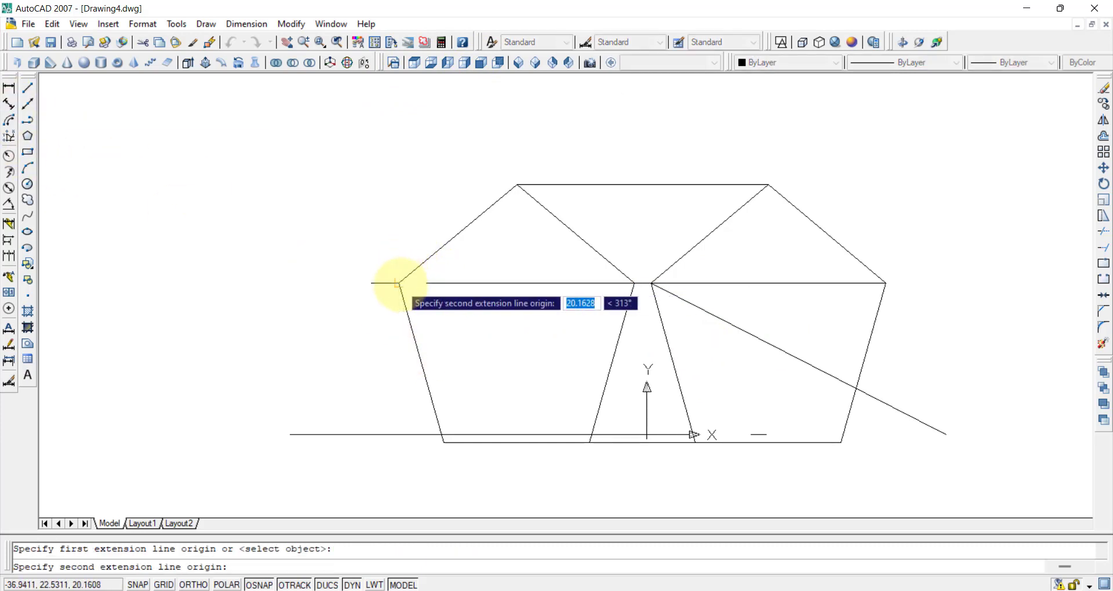
{"action": "left_click", "coordinate": [517, 184]}
{"action": "left_click", "coordinate": [454, 152]}
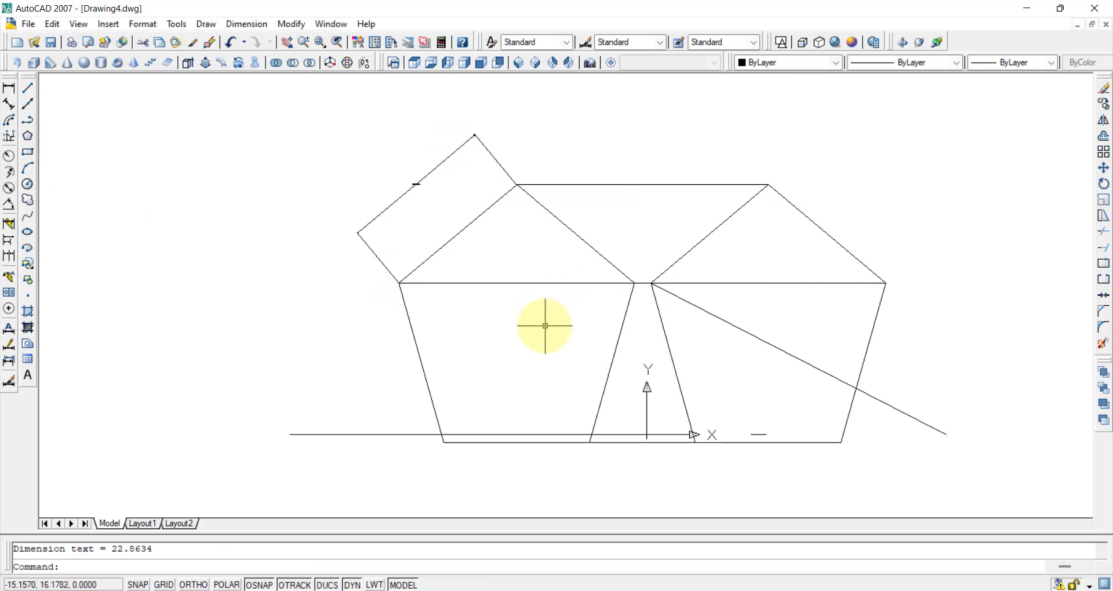
- Set the southwest isometric view and display the dimensioned prism on the Layout1 sheet
{"action": "left_click", "coordinate": [522, 61]}
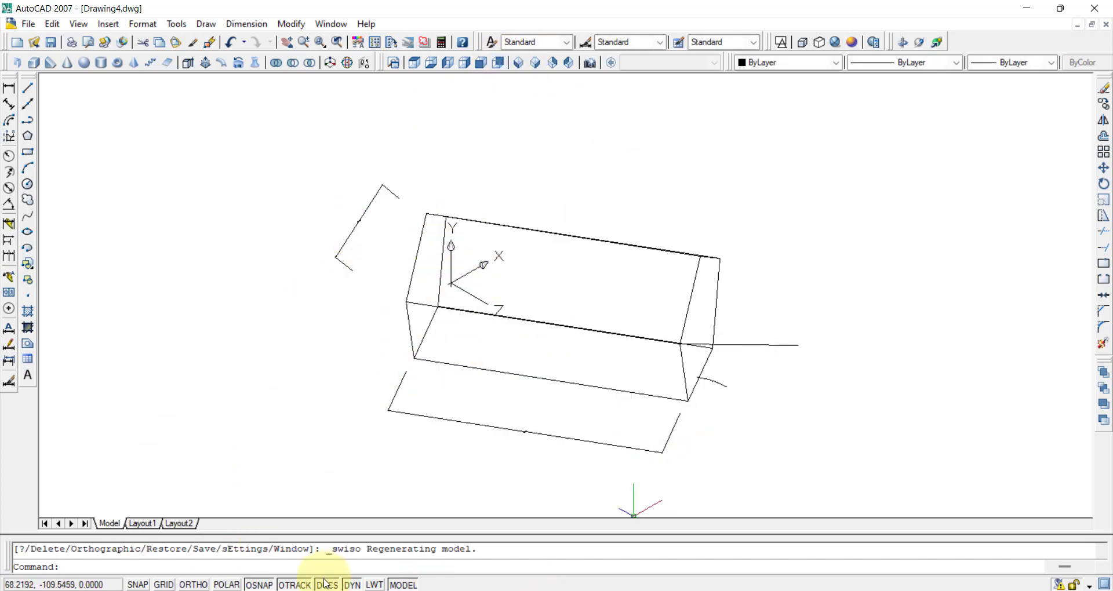
{"action": "left_click", "coordinate": [158, 525]}
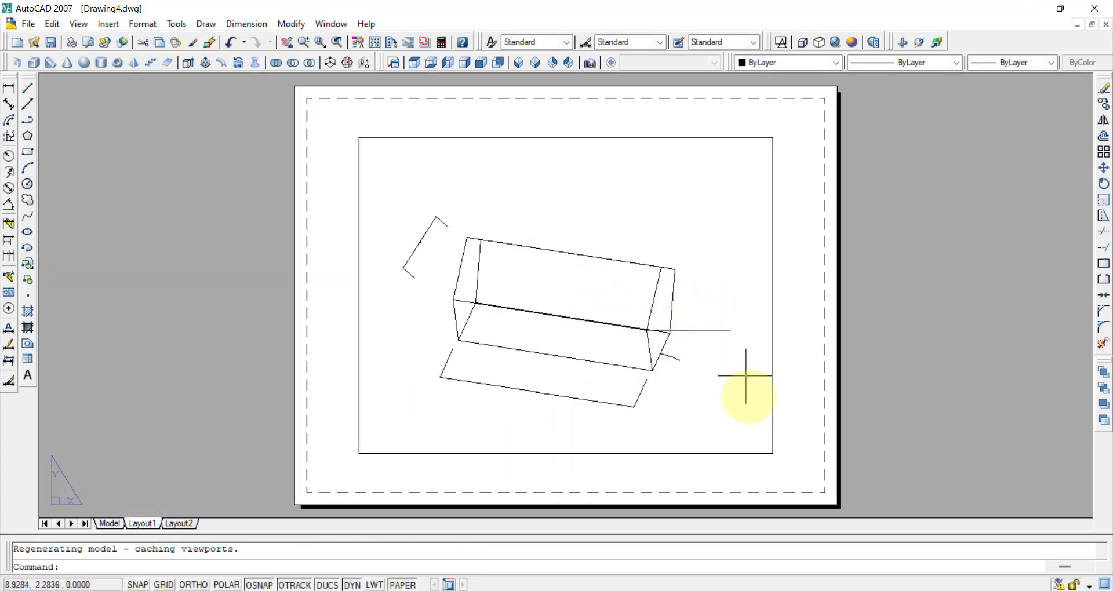
- Switch to the QUESTIONS document in Word and review the prism exercises from number 4 back to number 1
{"action": "left_click", "coordinate": [720, 583]}
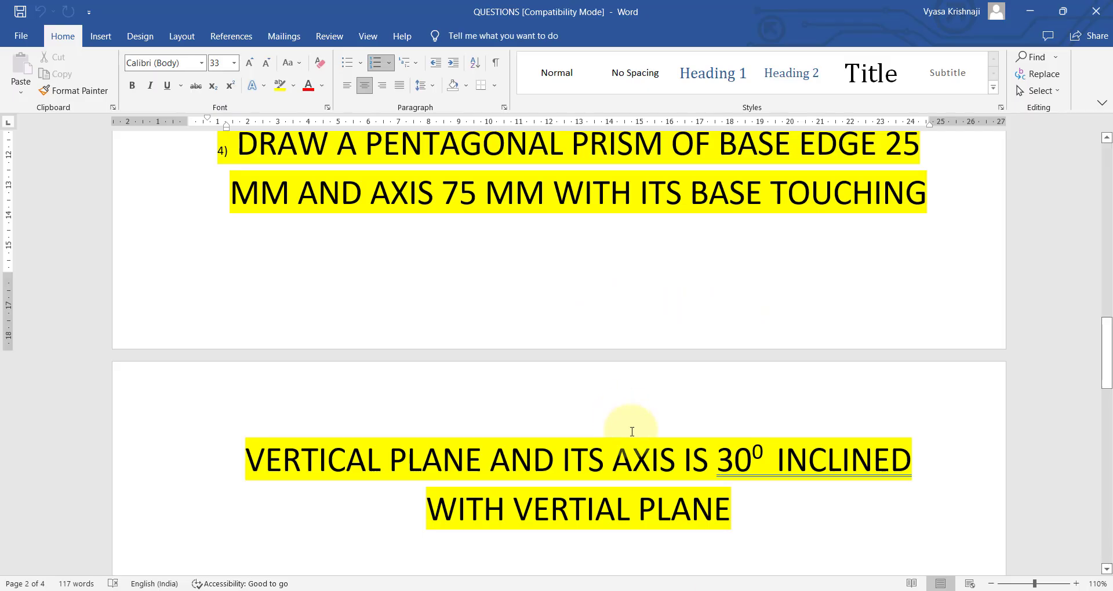
{"action": "scroll", "coordinate": [633, 427], "scroll_direction": "up", "scroll_amount": 1}
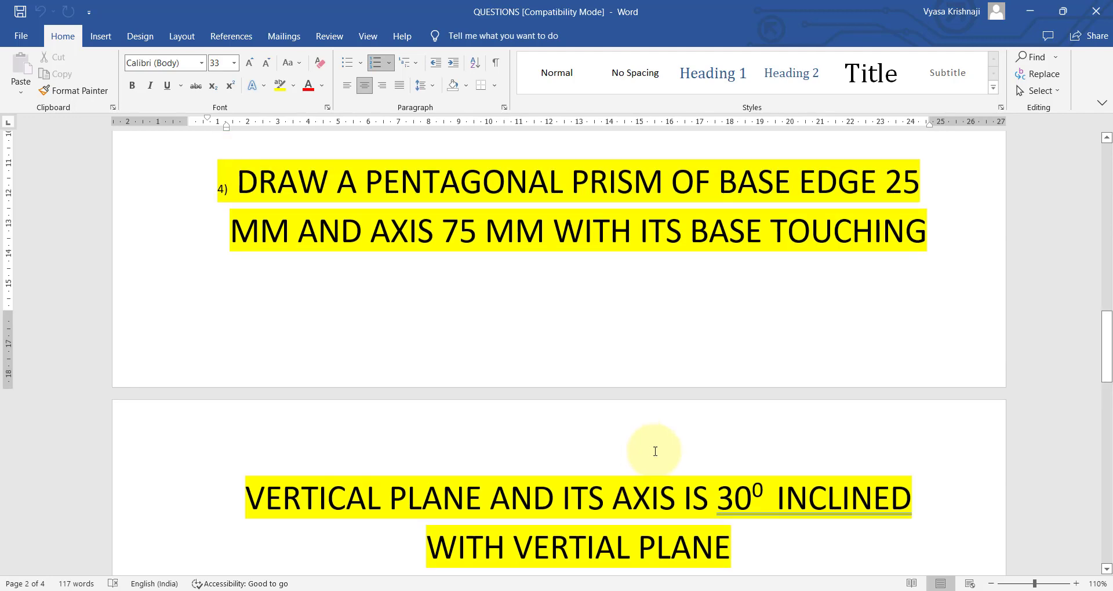
{"action": "scroll", "coordinate": [649, 449], "scroll_direction": "up", "scroll_amount": 5}
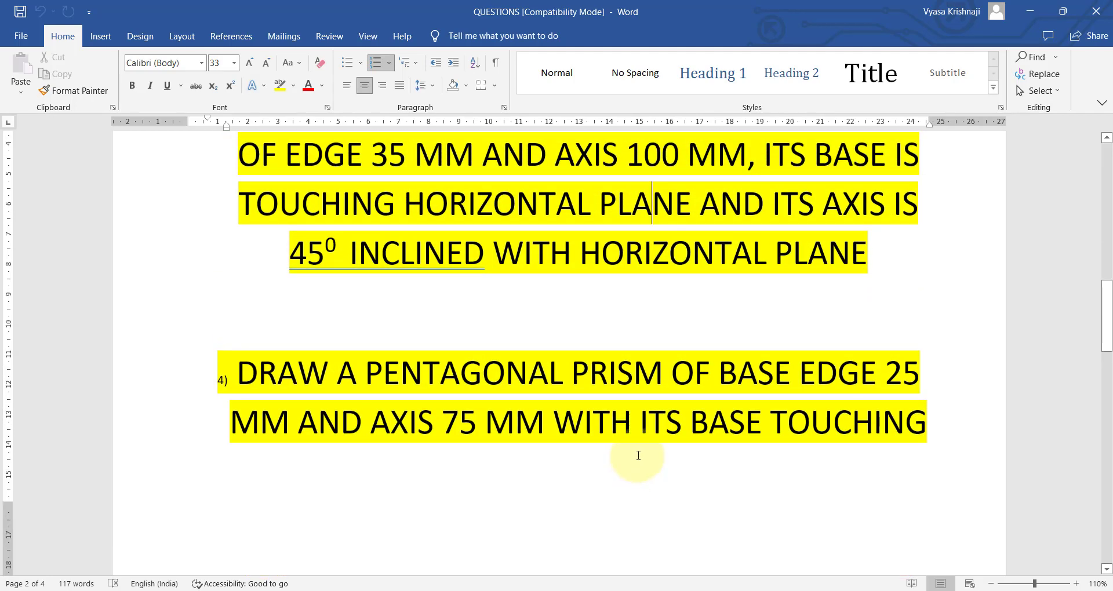
{"action": "scroll", "coordinate": [638, 455], "scroll_direction": "down", "scroll_amount": 6}
{"action": "scroll", "coordinate": [641, 454], "scroll_direction": "up", "scroll_amount": 9}
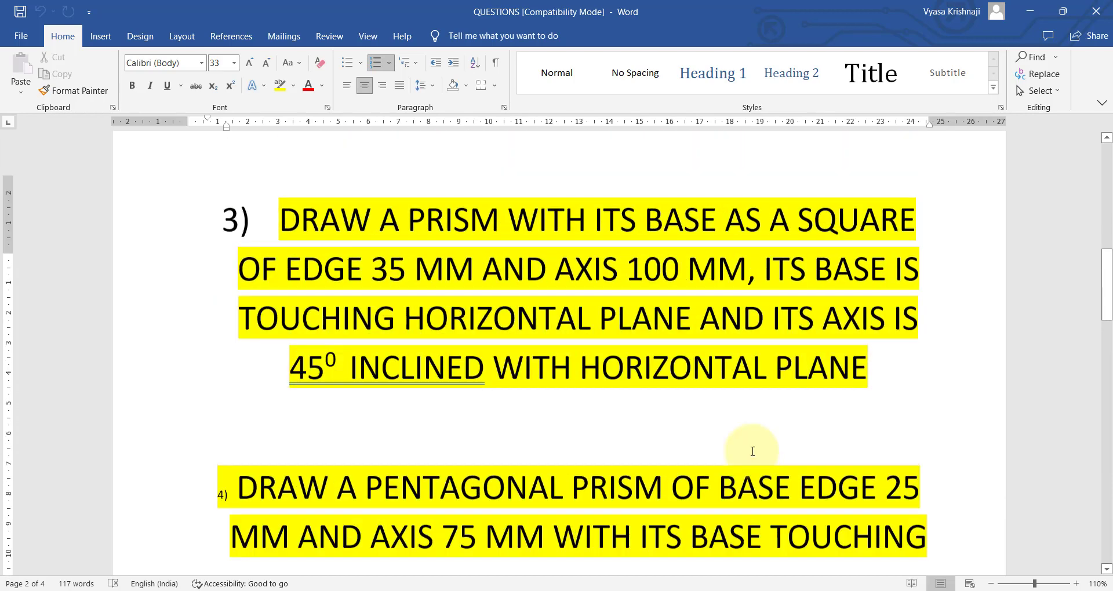
{"action": "scroll", "coordinate": [752, 451], "scroll_direction": "up", "scroll_amount": 14}
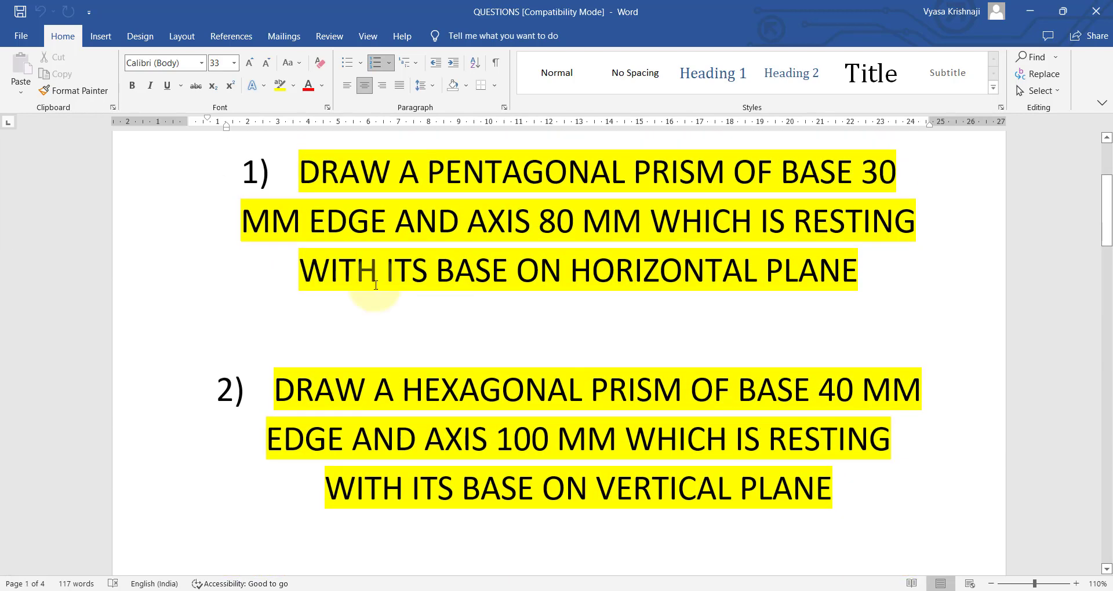
- Select the text of exercises 1 and 2 in turn to review them, and return to the document's title
{"action": "mouse_move", "coordinate": [295, 173]}
{"action": "left_mouse_down"}
{"action": "mouse_move", "coordinate": [683, 219]}
{"action": "mouse_move", "coordinate": [816, 325]}
{"action": "left_mouse_up"}
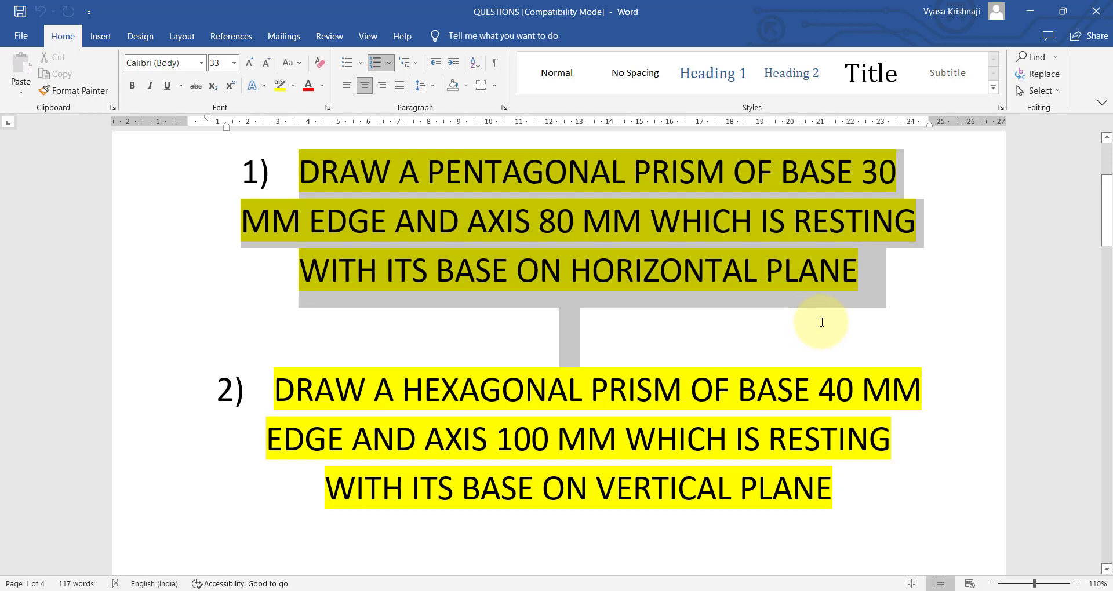
{"action": "left_click", "coordinate": [820, 320]}
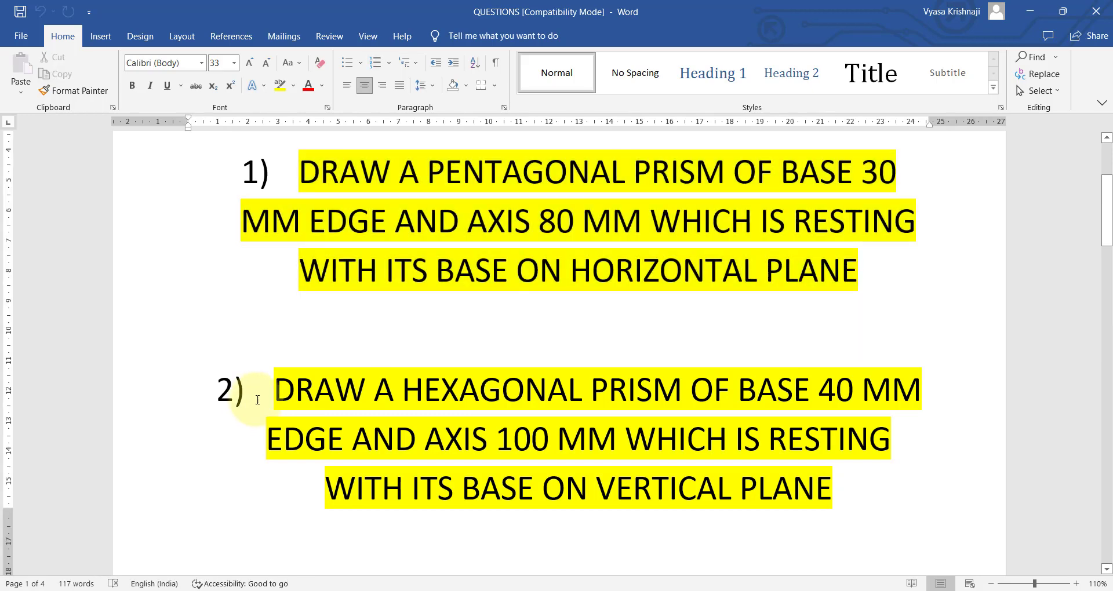
{"action": "left_click_drag", "start_coordinate": [271, 391], "coordinate": [846, 521]}
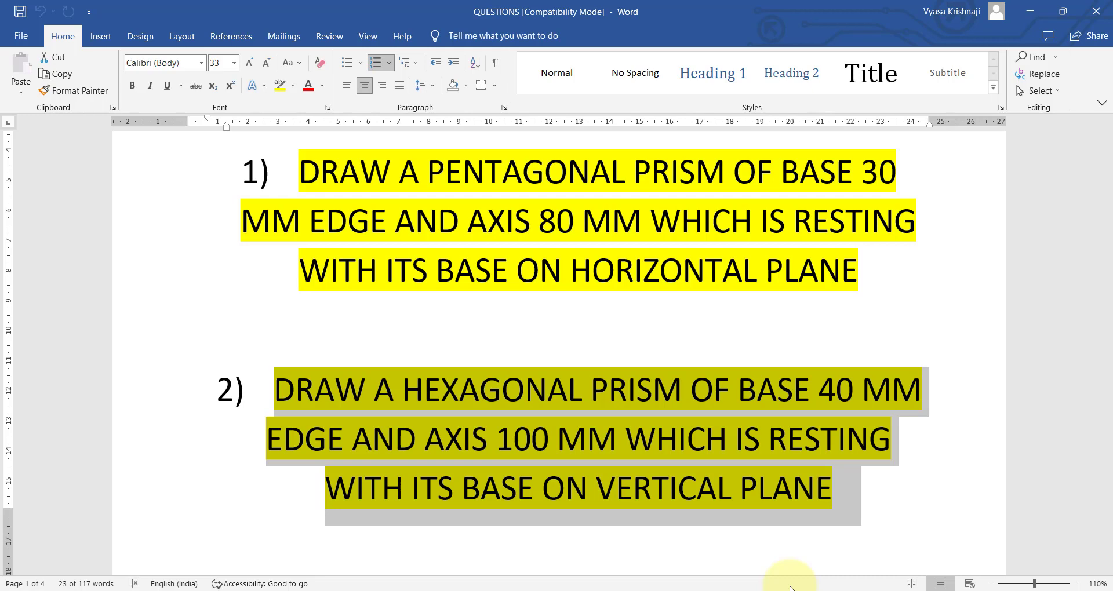
{"action": "scroll", "coordinate": [591, 394], "scroll_direction": "up", "scroll_amount": 1}
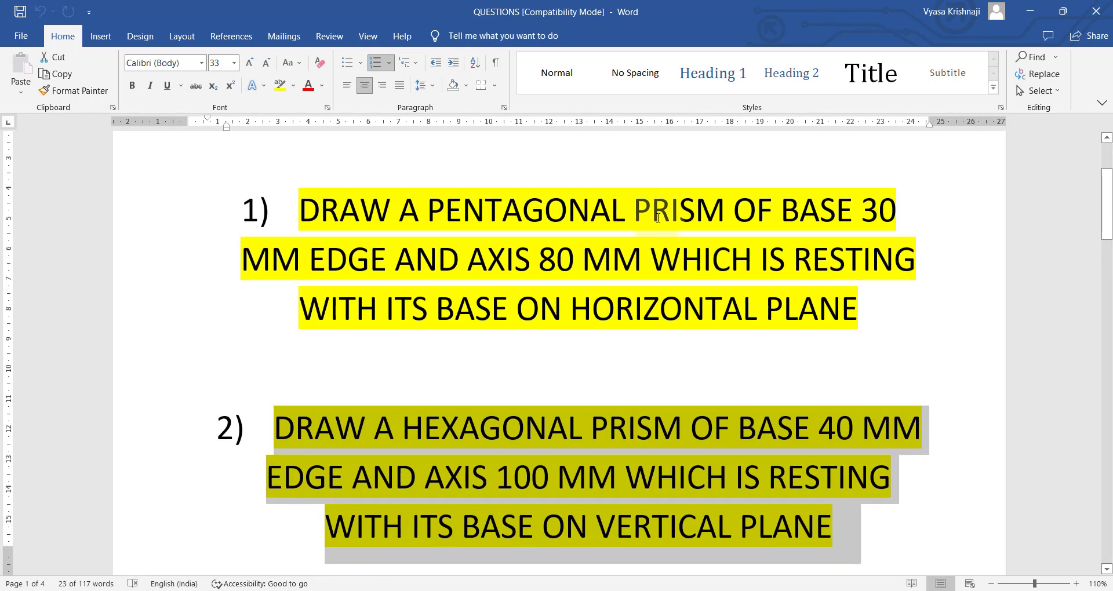
{"action": "double_click", "coordinate": [657, 218]}
{"action": "scroll", "coordinate": [561, 315], "scroll_direction": "up", "scroll_amount": 4}
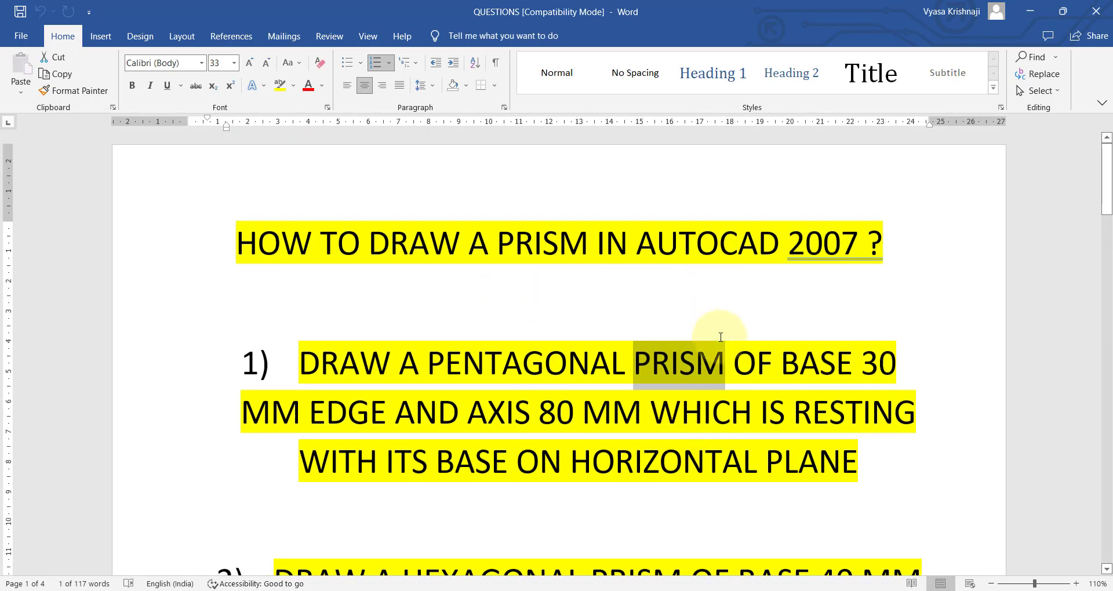